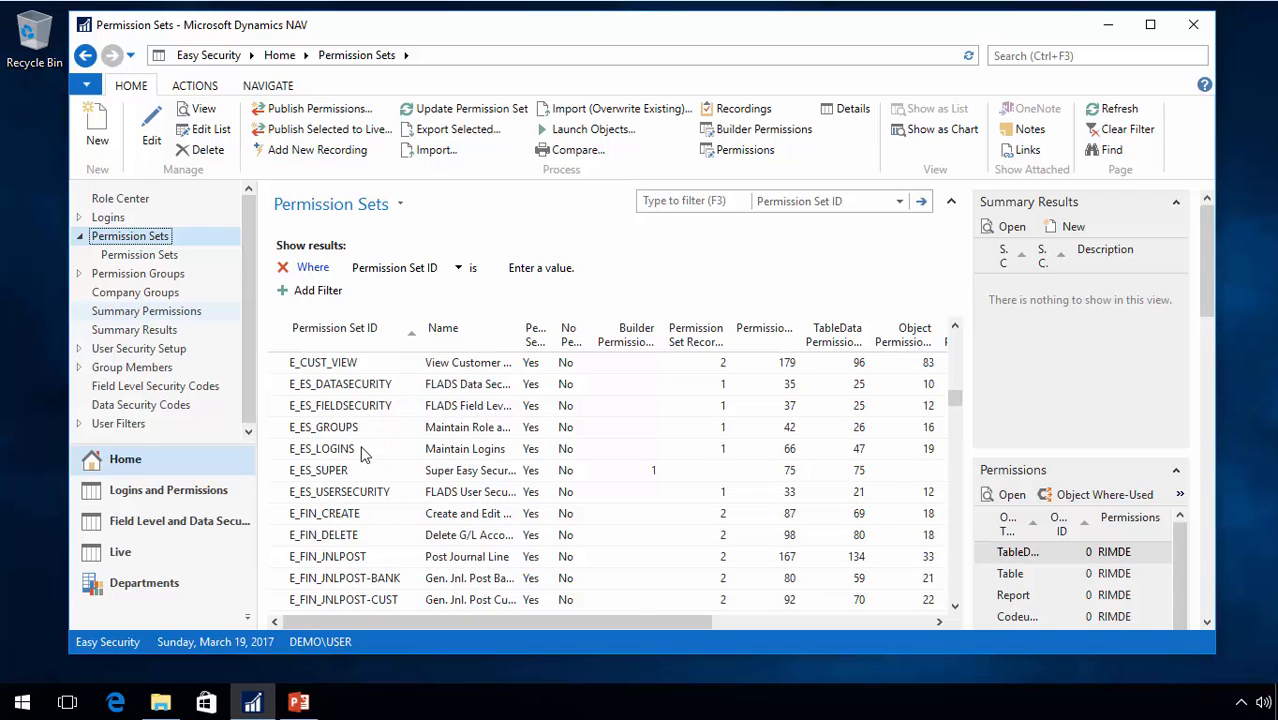
# View the detail card of the E_CUST_EDIT permission set and close it.
pyautogui.scroll(2, 378, 435)
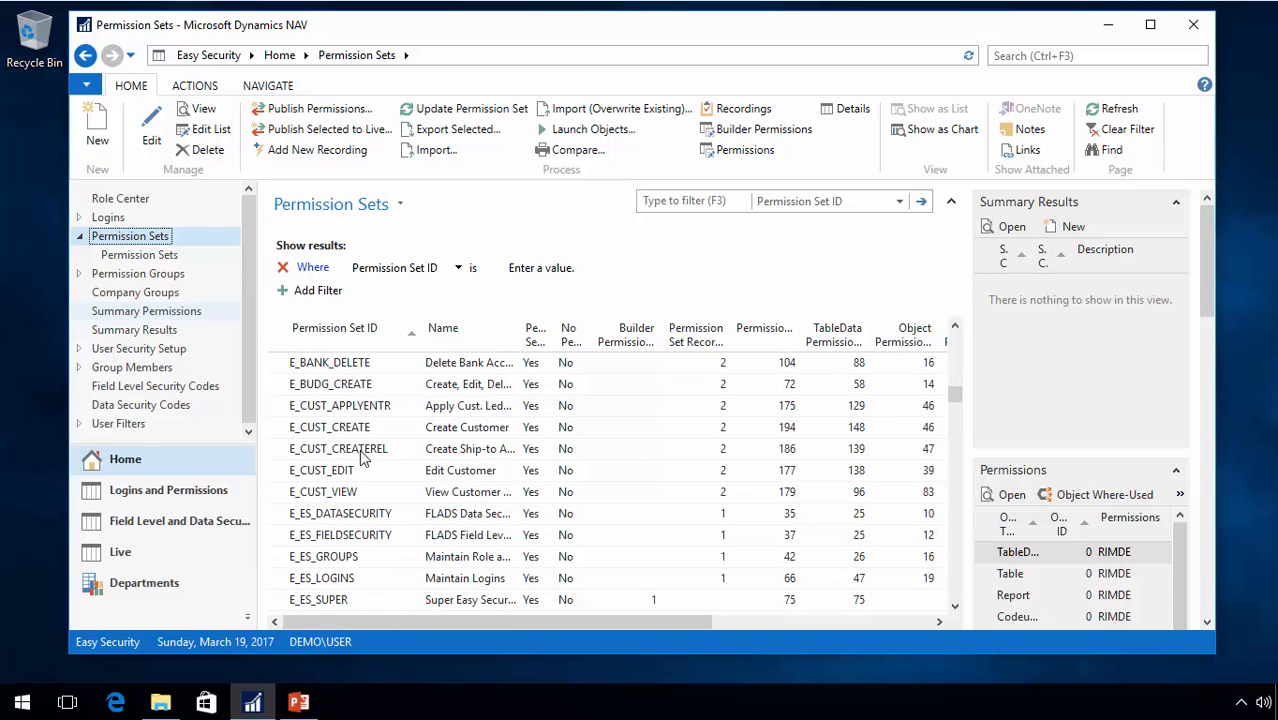
pyautogui.click(308, 476)
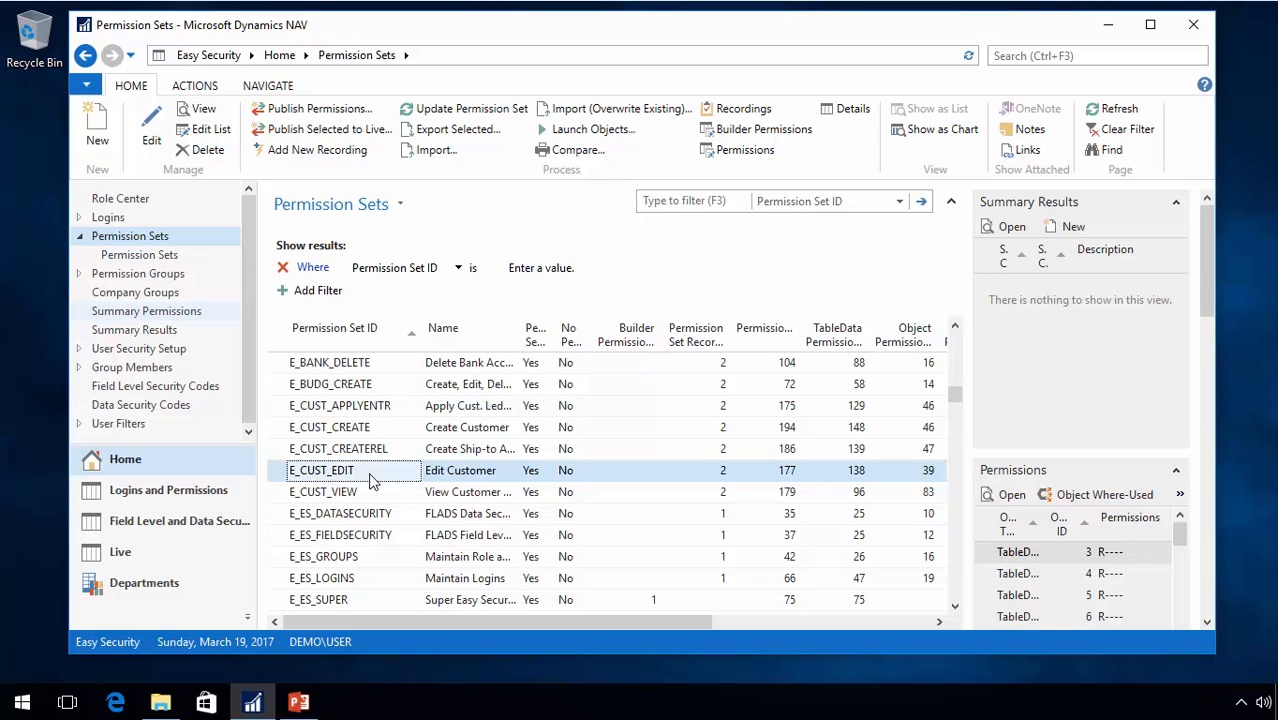
pyautogui.click(846, 112)
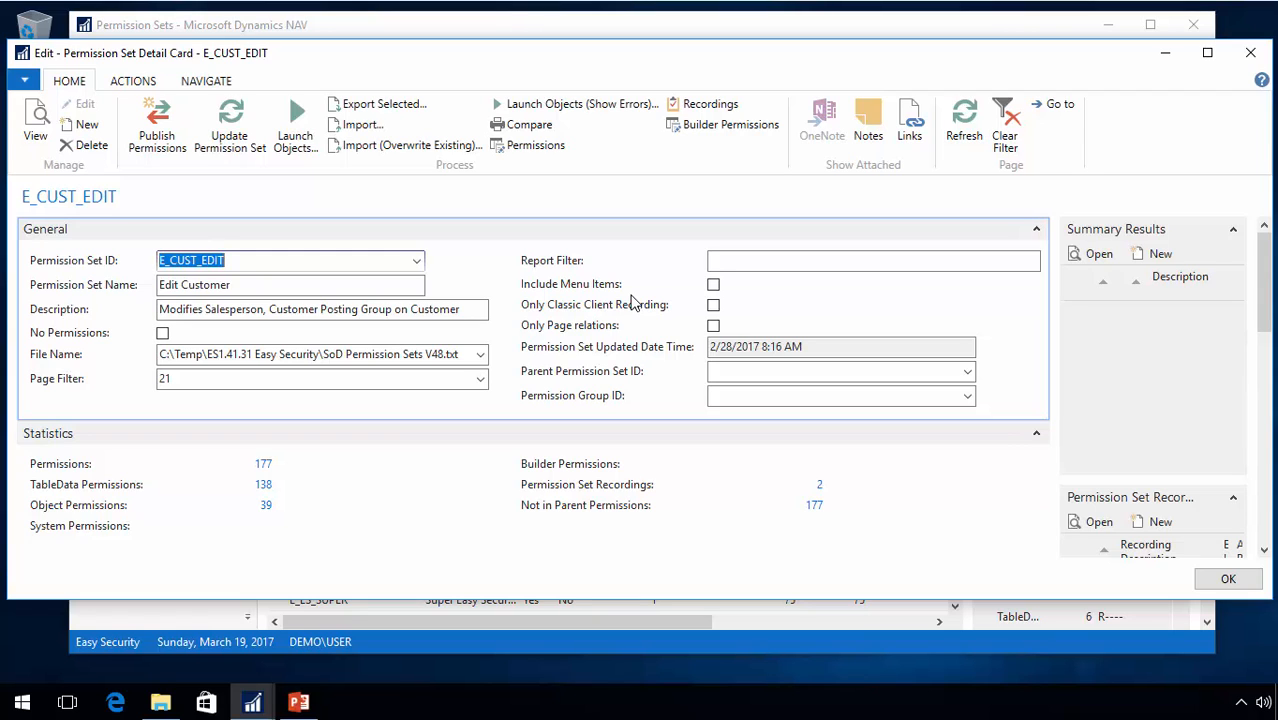
pyautogui.press('Escape')
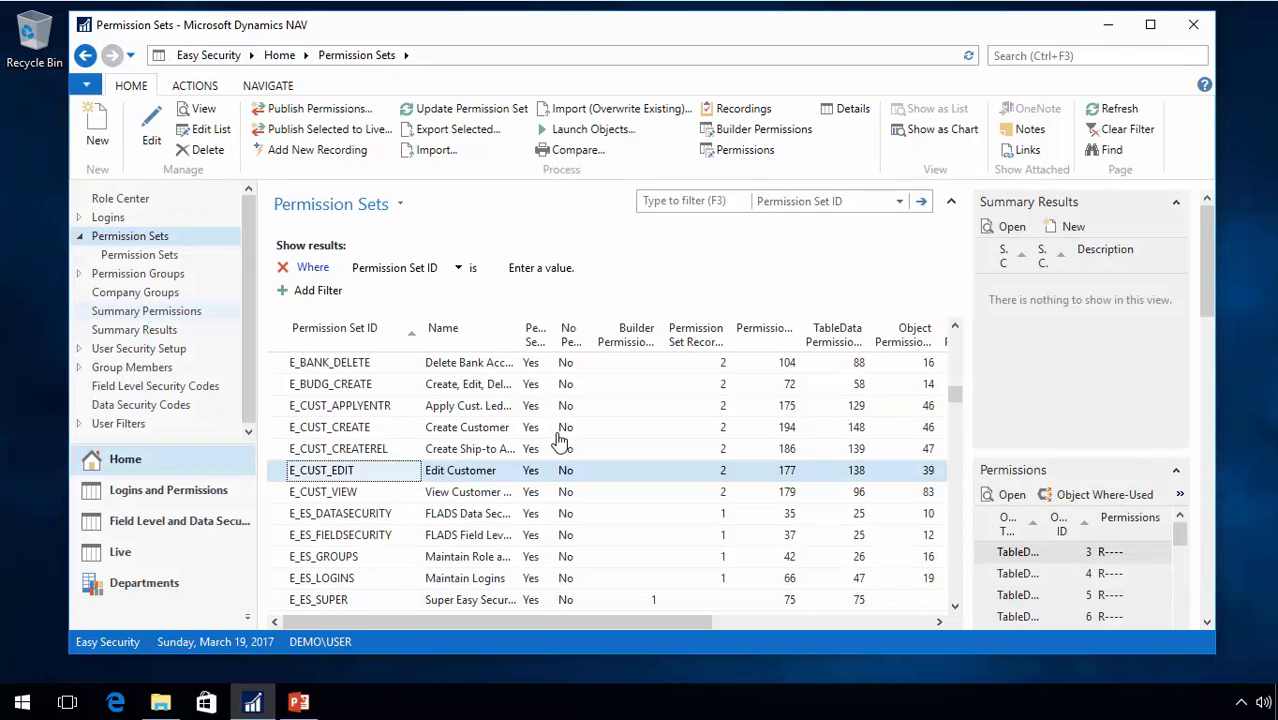
# View the permissions list and the detail card of the E_RC_ORDERPROC permission set, closing each one.
pyautogui.scroll(-5, 368, 537)
pyautogui.scroll(-10, 368, 537)
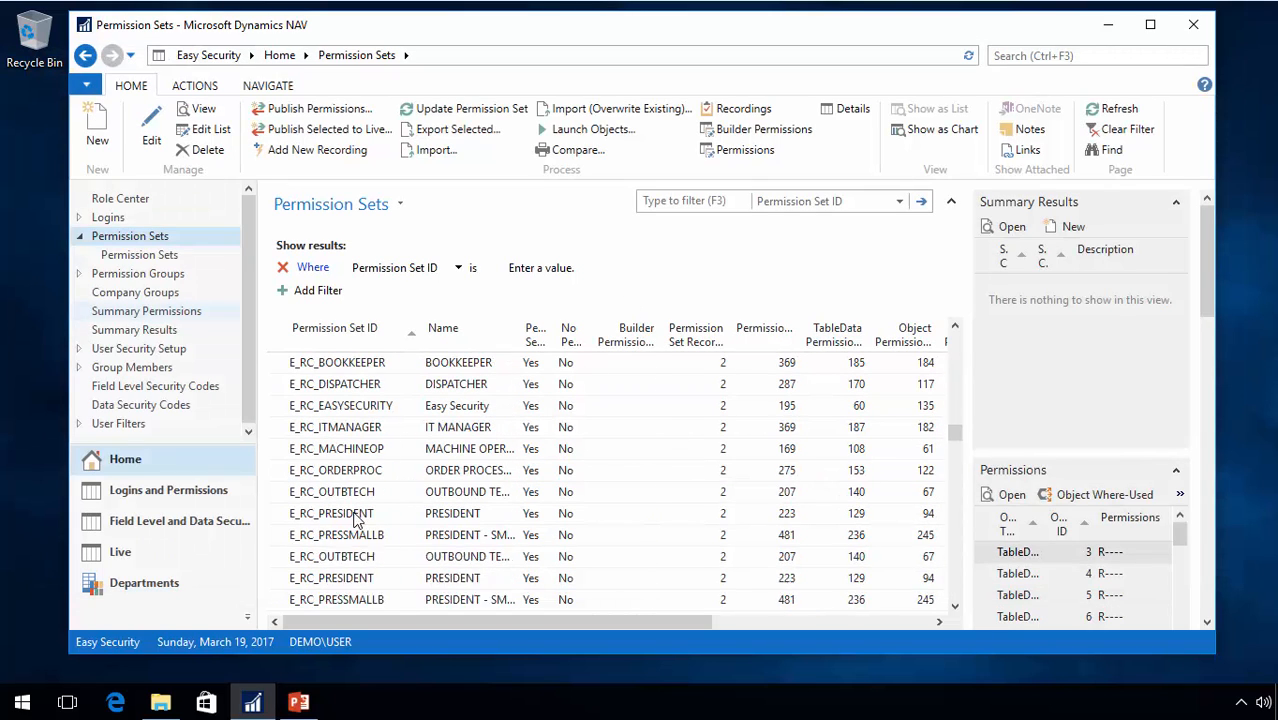
pyautogui.click(366, 474)
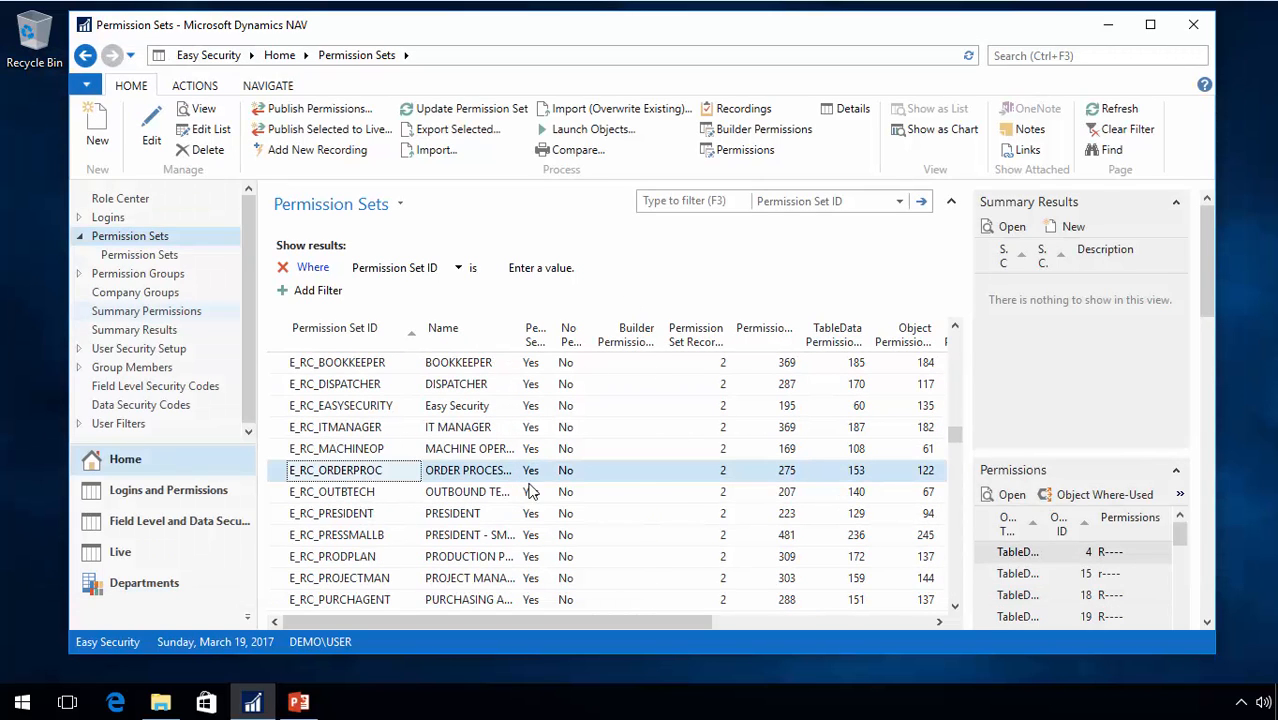
pyautogui.click(744, 150)
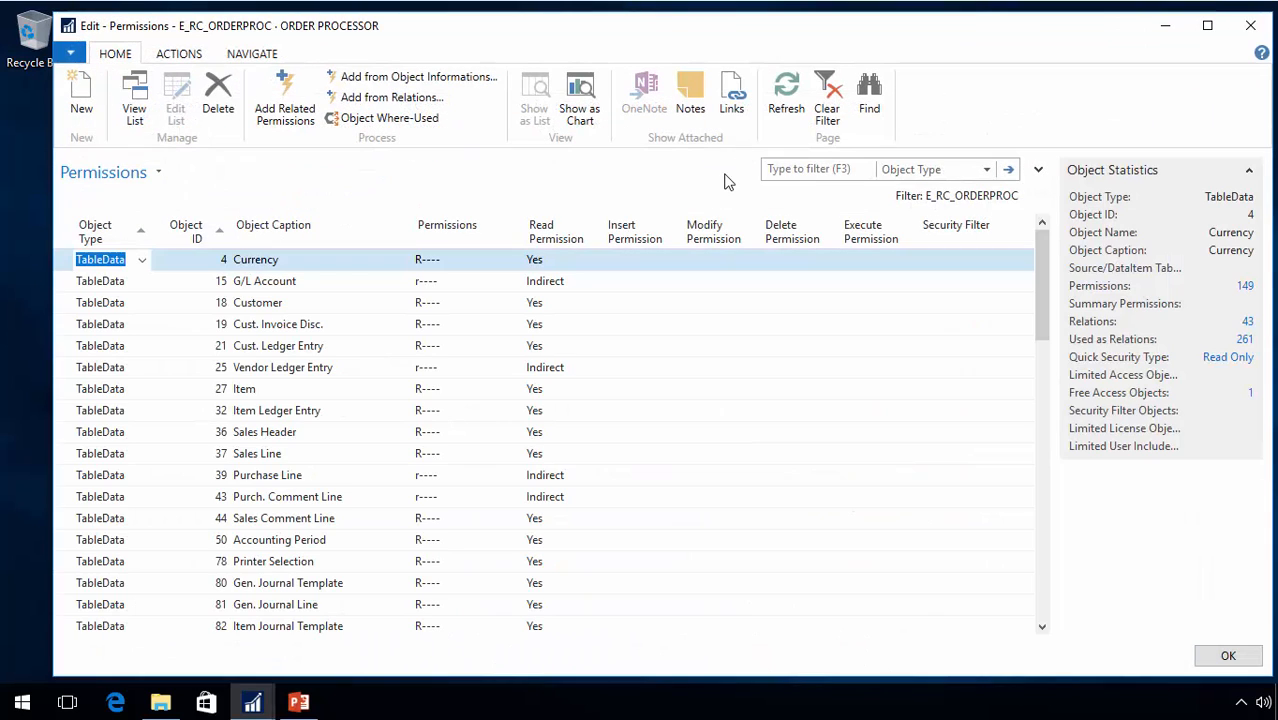
pyautogui.press('Escape')
pyautogui.click(849, 112)
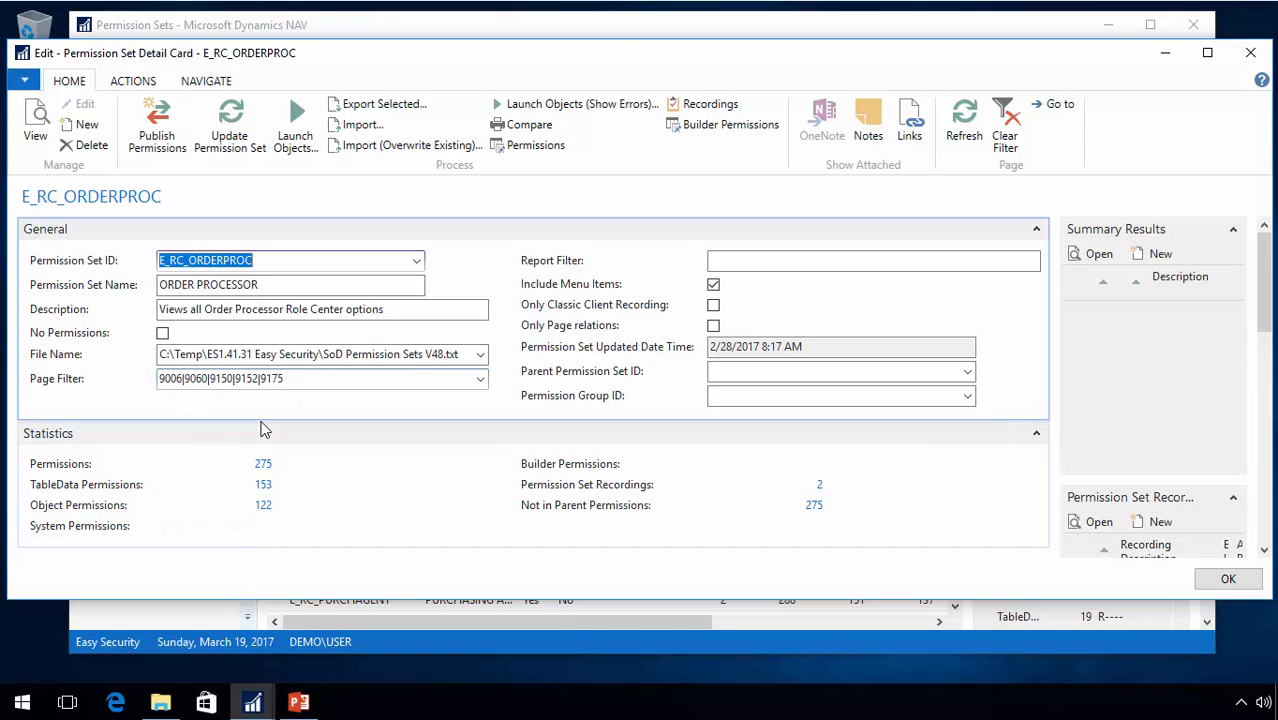
pyautogui.press('Escape')
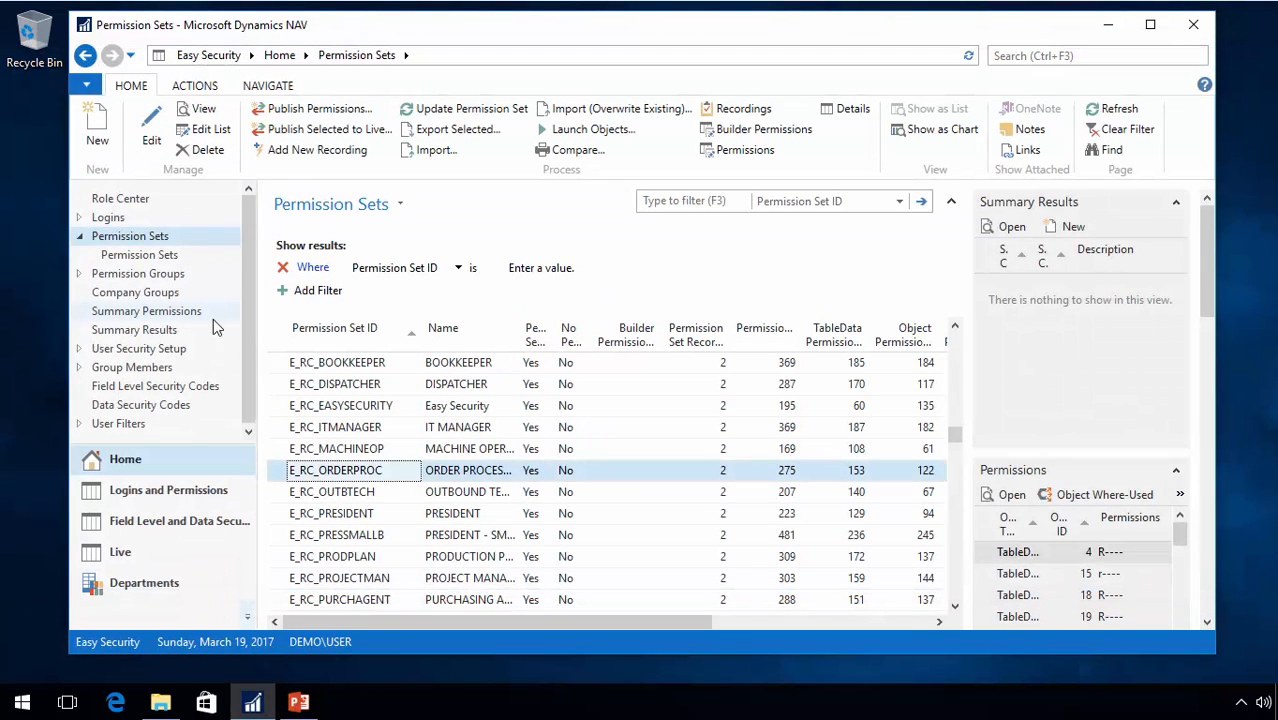
# Go to the Role Center, view its About This Page information in a widened window, and close it.
pyautogui.click(116, 201)
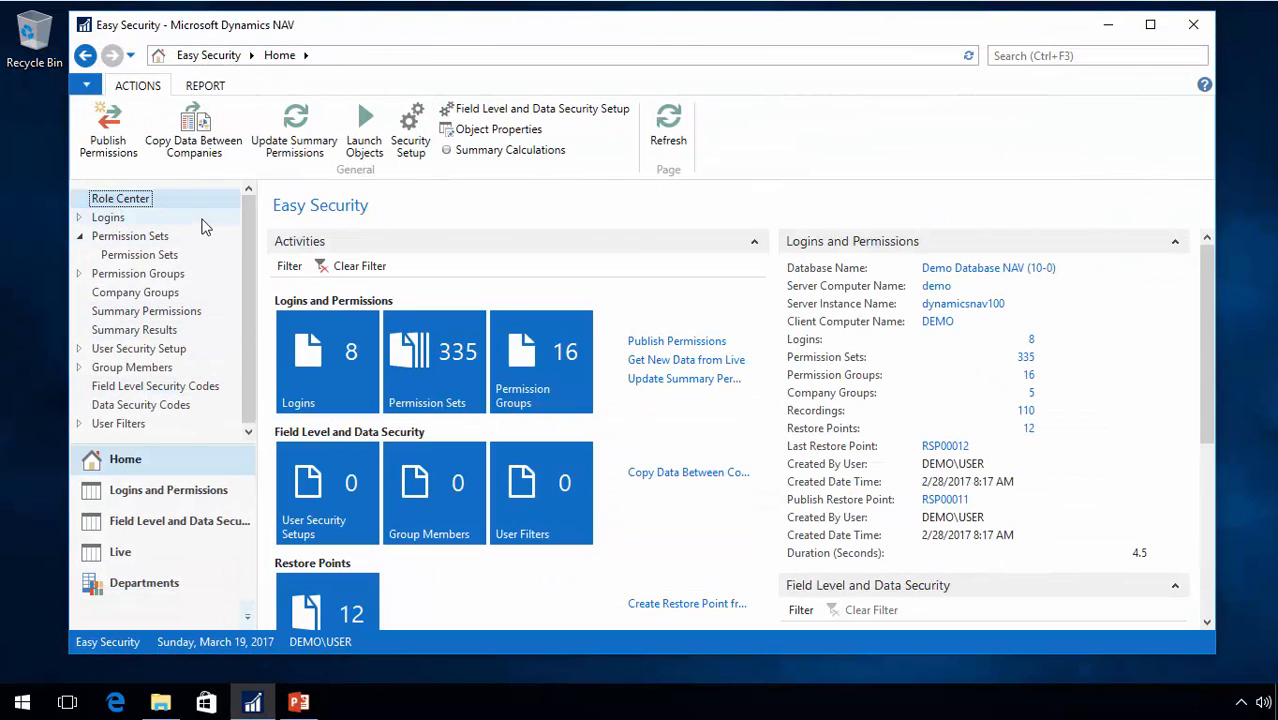
pyautogui.click(86, 86)
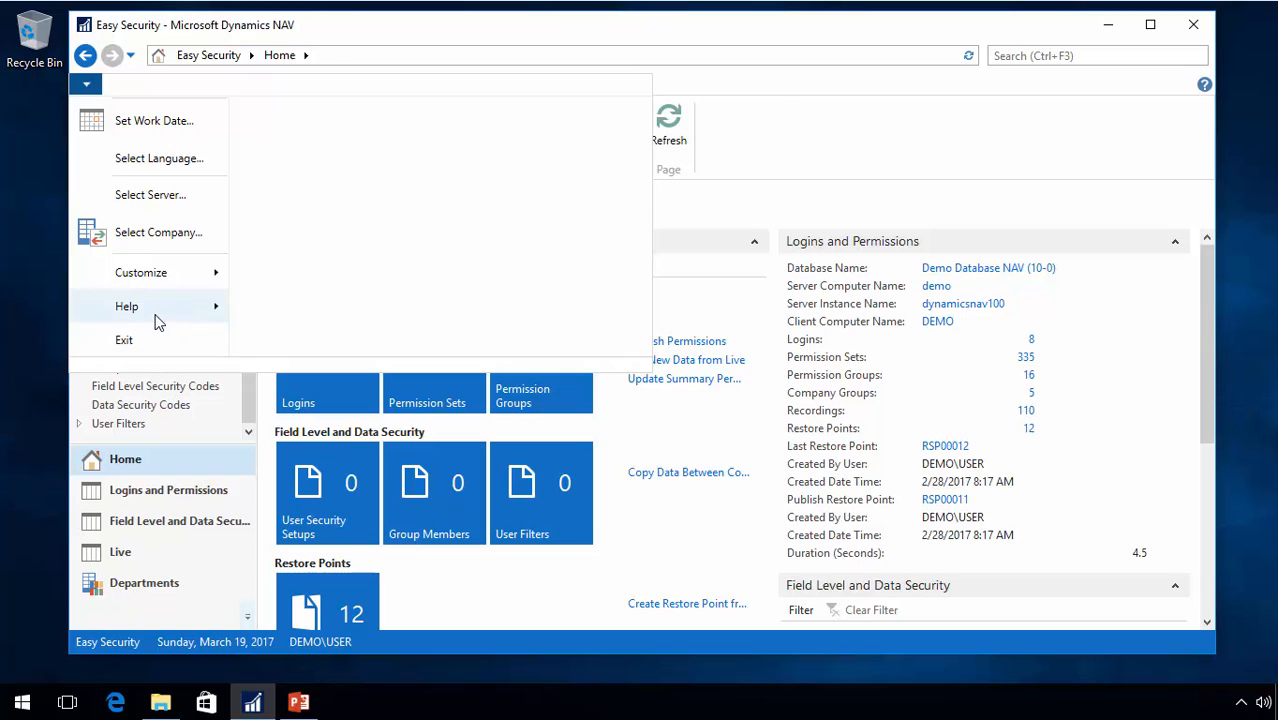
pyautogui.moveTo(150, 306)
pyautogui.click(322, 203)
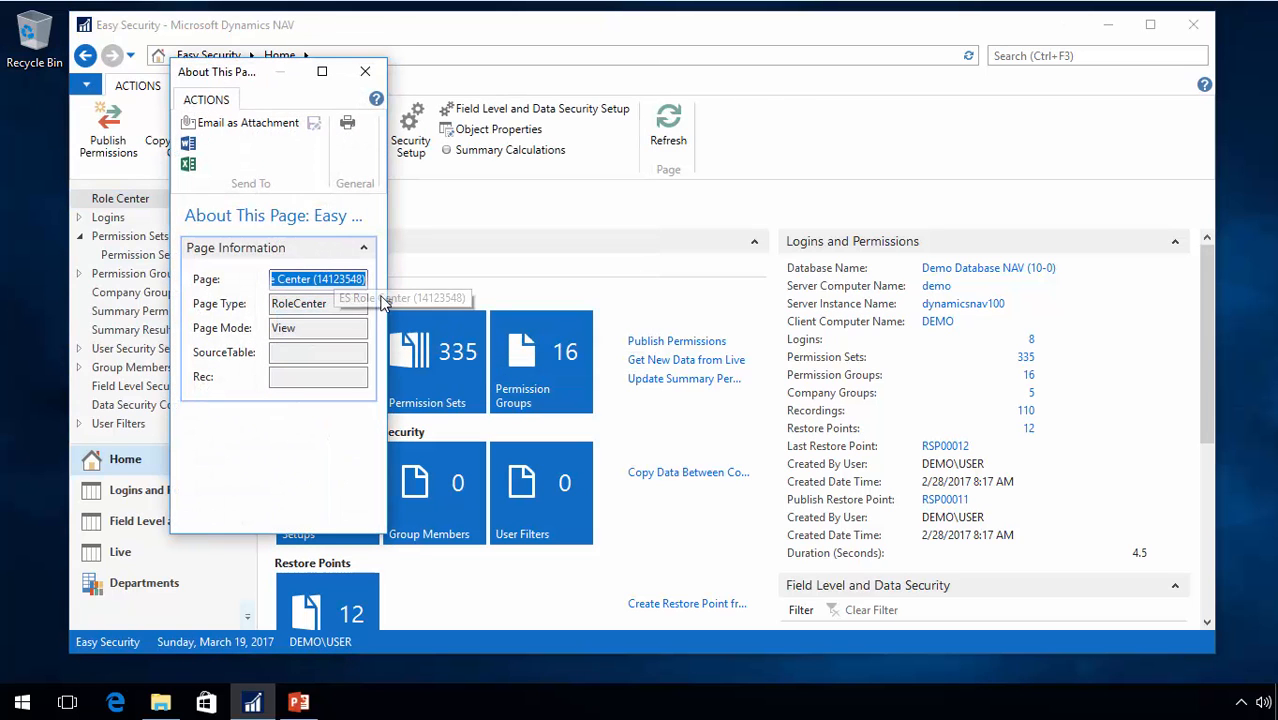
pyautogui.moveTo(388, 299); pyautogui.dragTo(606, 338)
pyautogui.press('Escape')
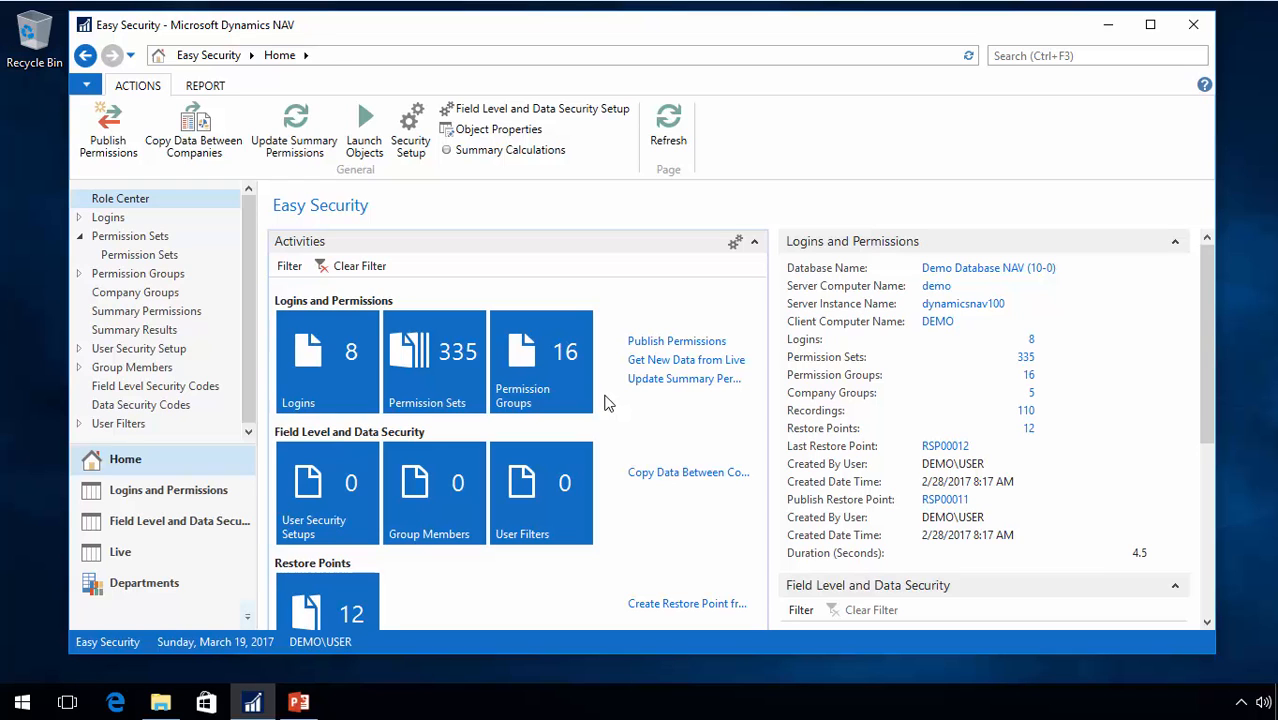
# Check the Role Center's page name and ID again in About This Page, and close it.
pyautogui.hotkey('ctrl', 'alt', 'F1')
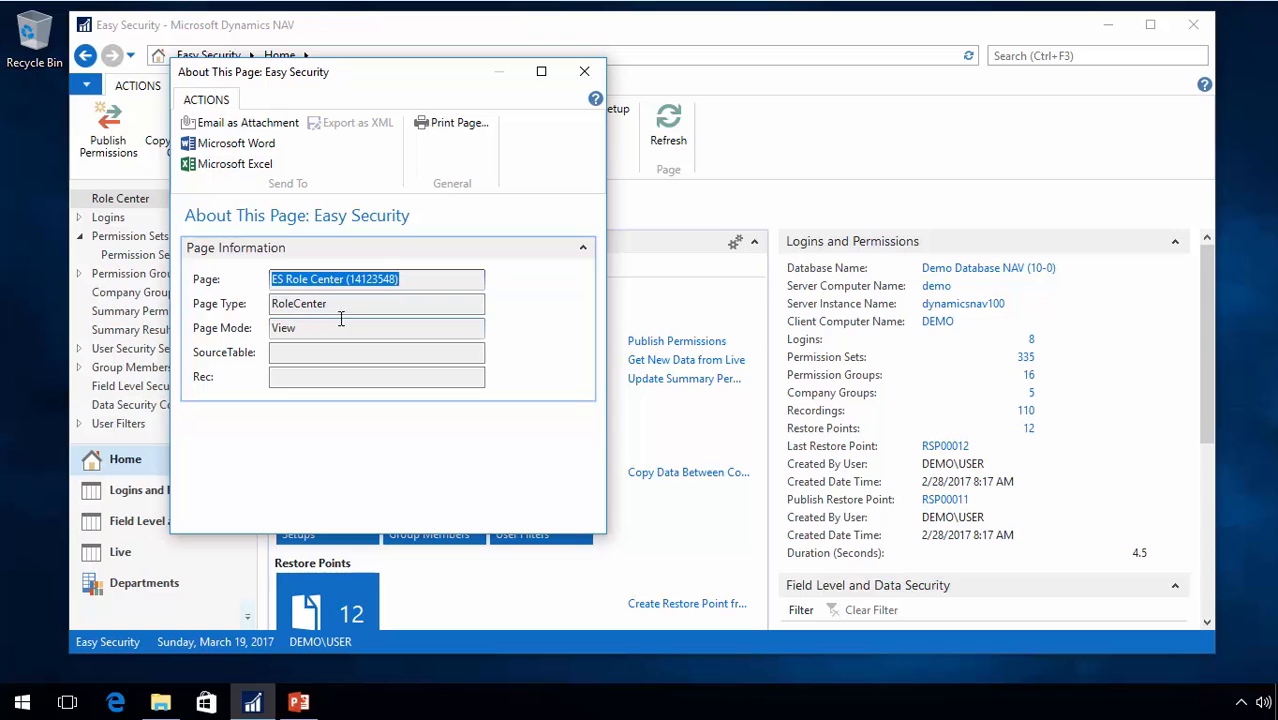
pyautogui.click(583, 74)
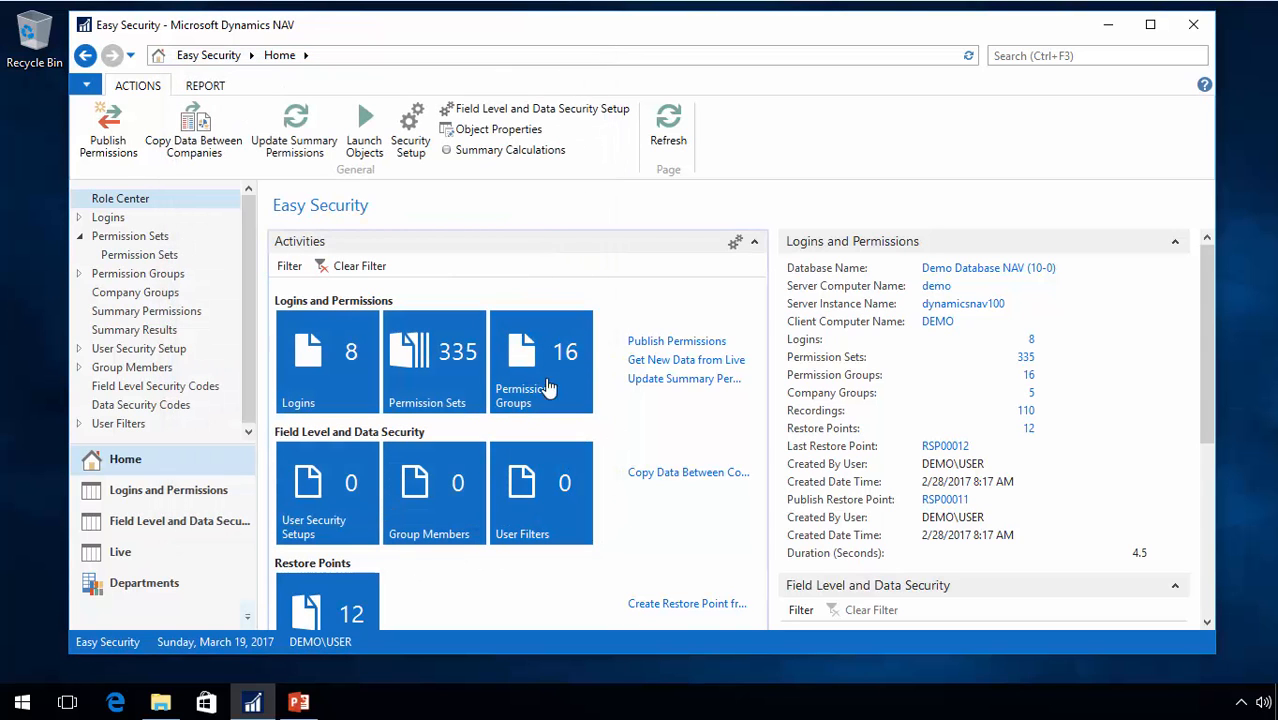
pyautogui.click(291, 267)
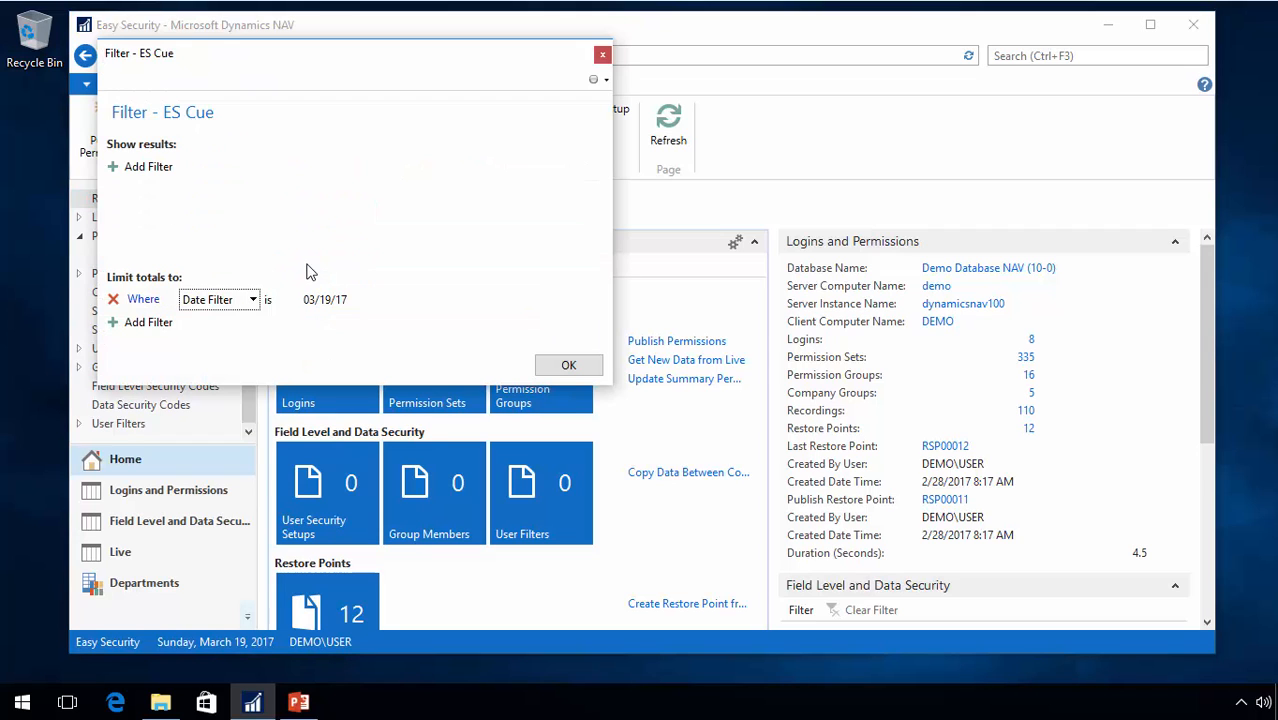
pyautogui.press('Escape')
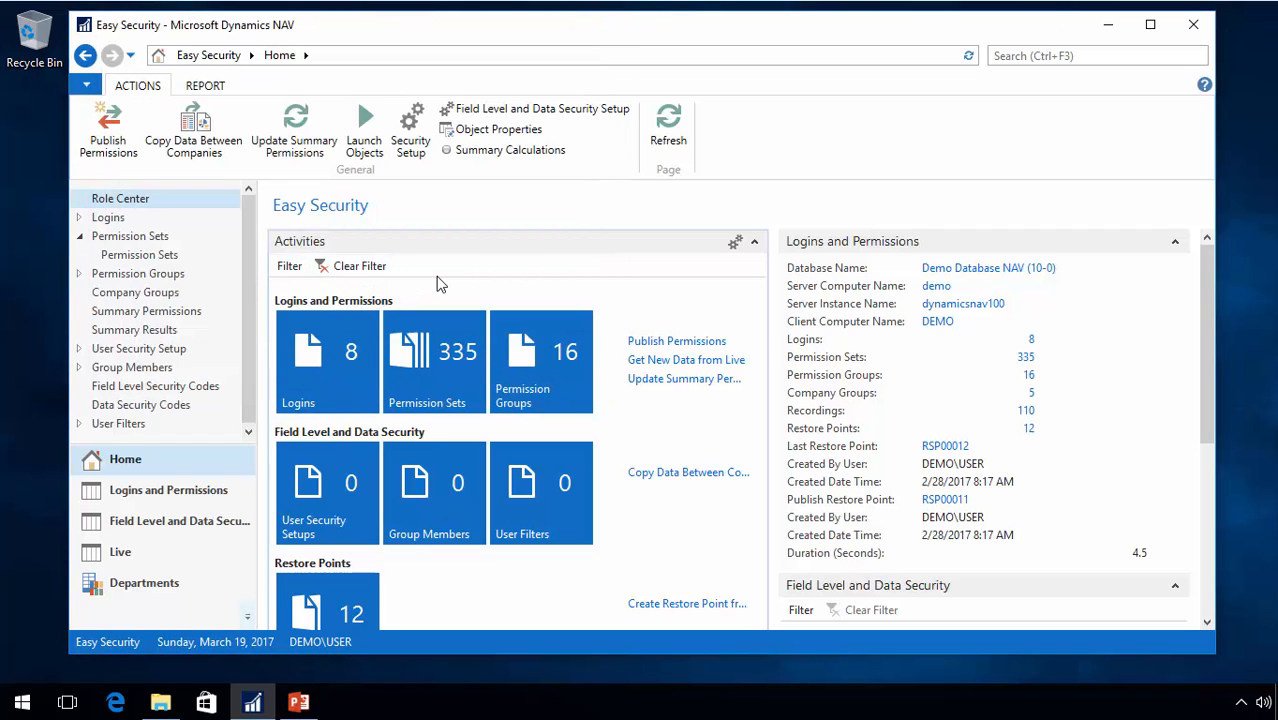
pyautogui.hotkey('ctrl', 'alt', 'F1')
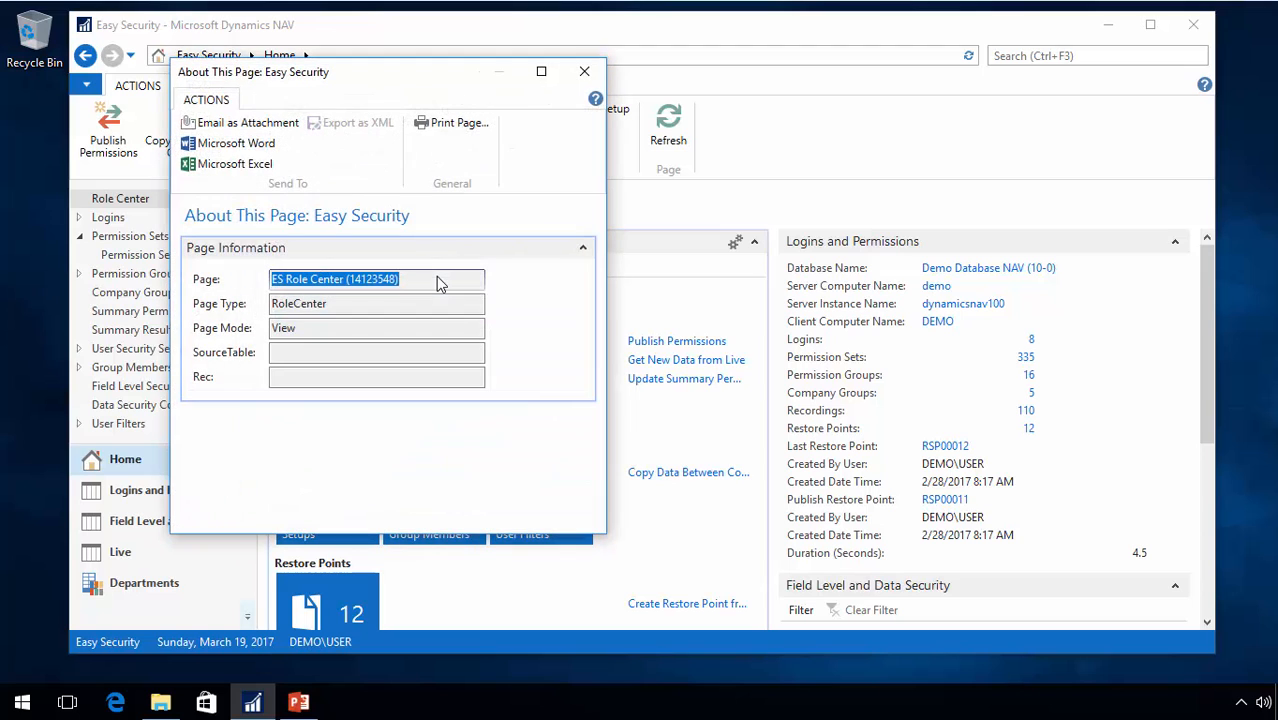
pyautogui.press('Escape')
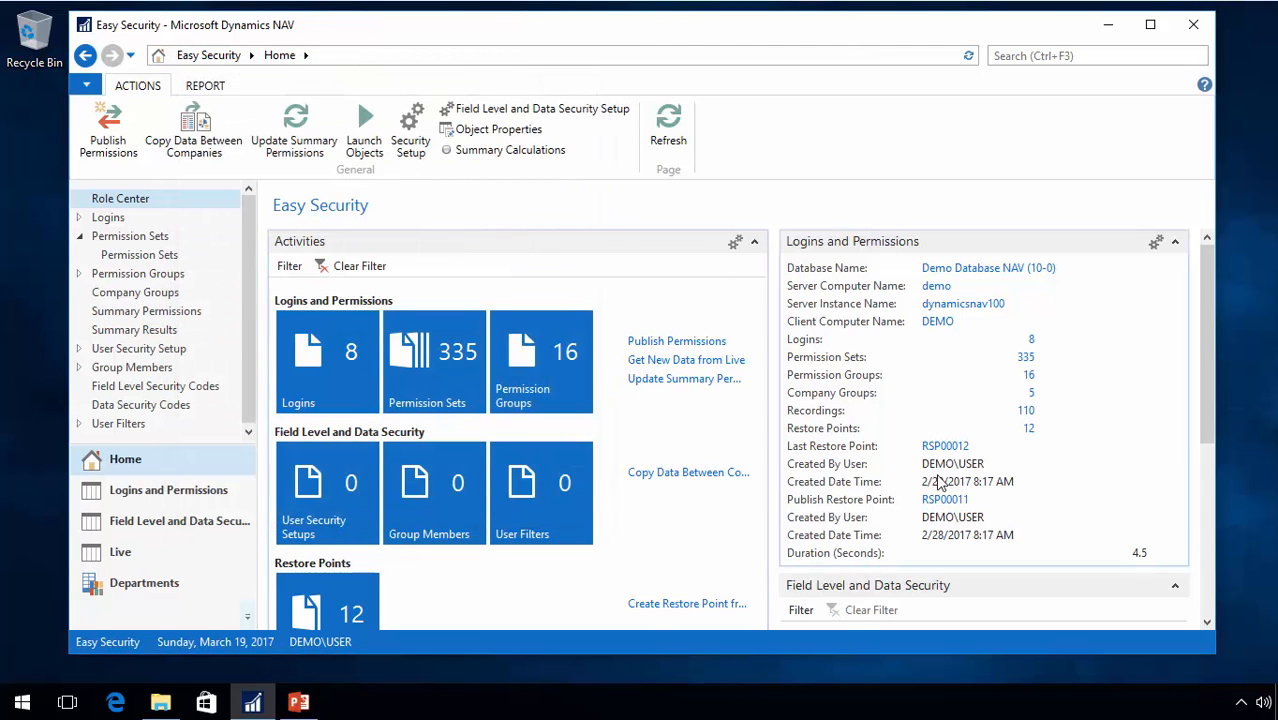
# View the About This Page information for the Logins and Permissions FactBox and close it.
pyautogui.click(830, 250)
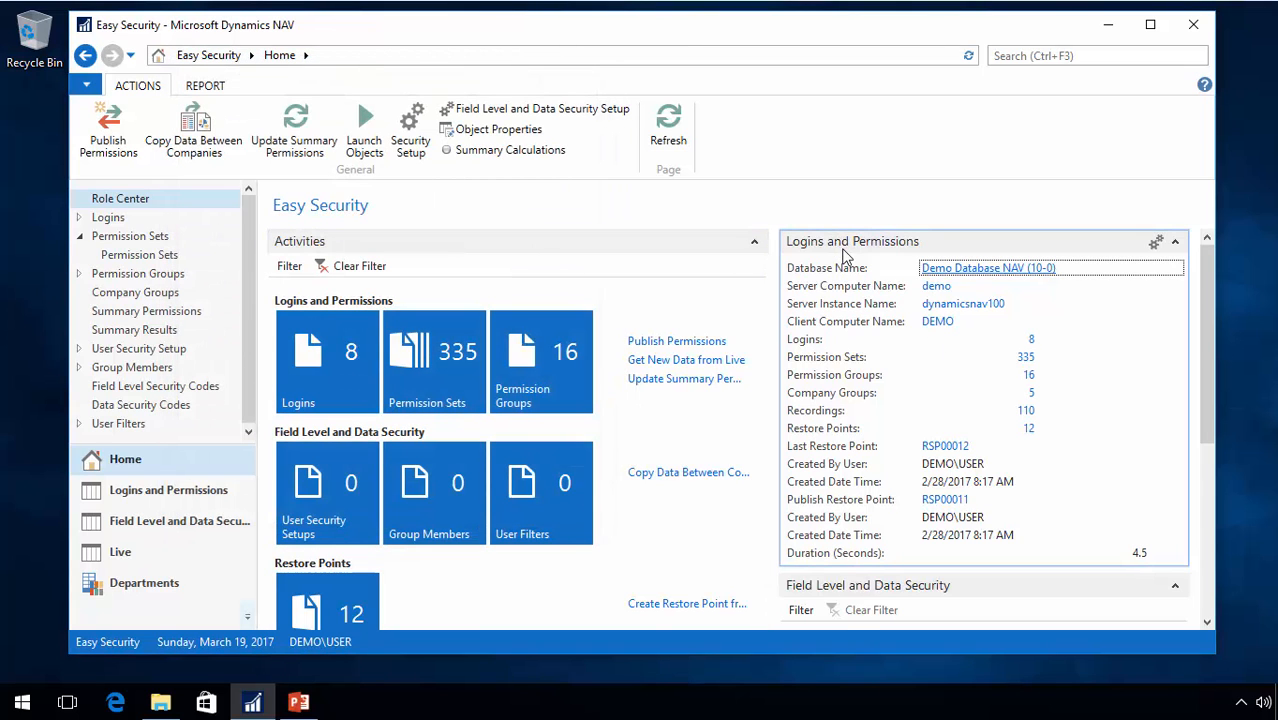
pyautogui.hotkey('ctrl', 'alt', 'F1')
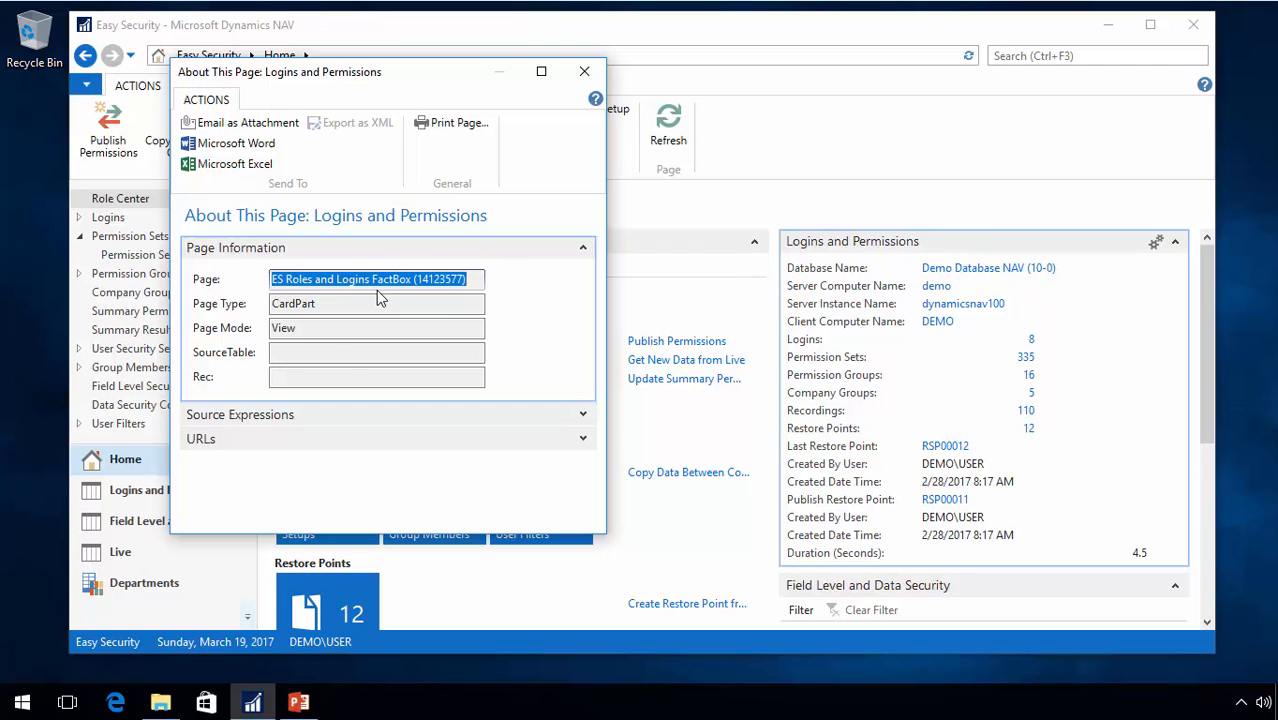
pyautogui.press('Escape')
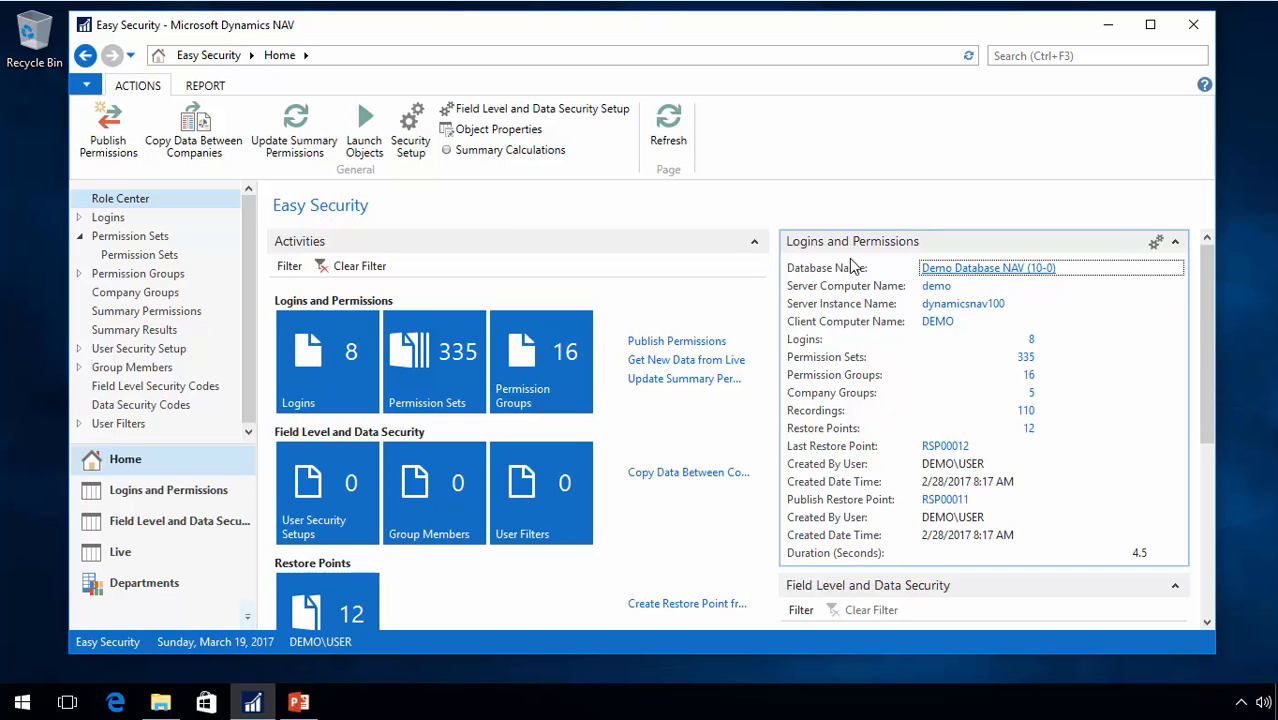
pyautogui.click(86, 84)
pyautogui.moveTo(140, 312)
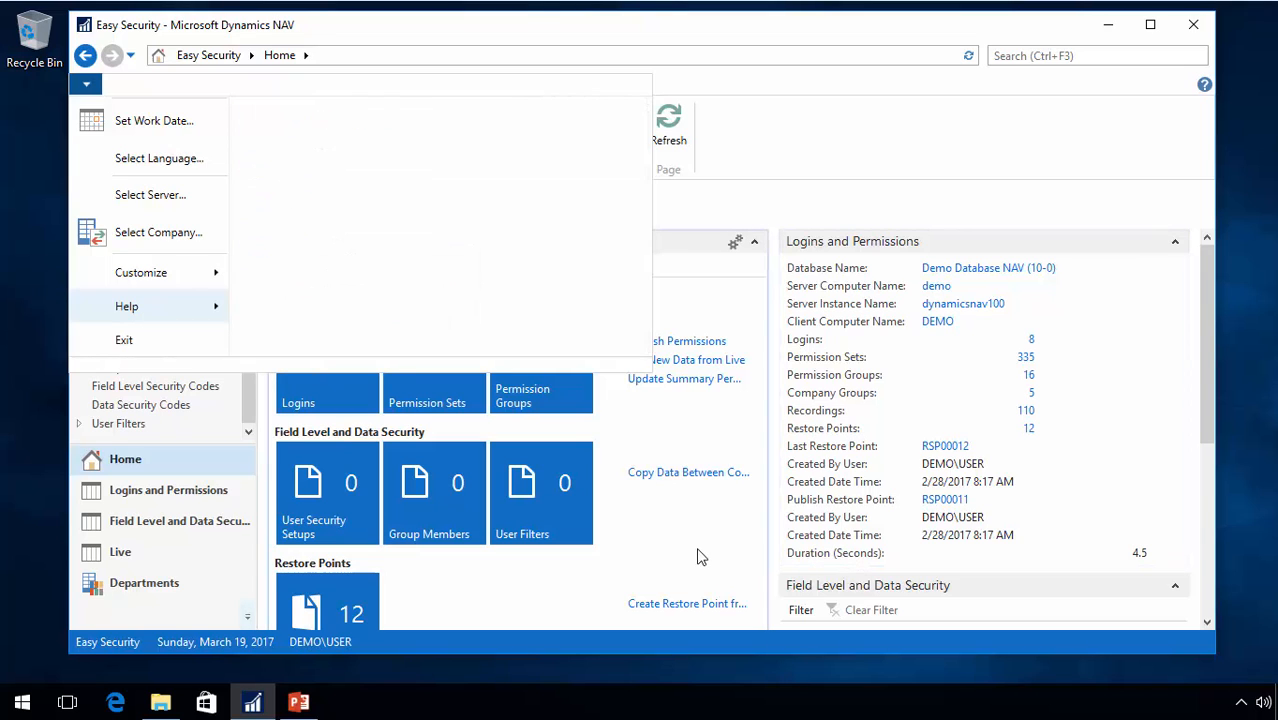
pyautogui.click(648, 563)
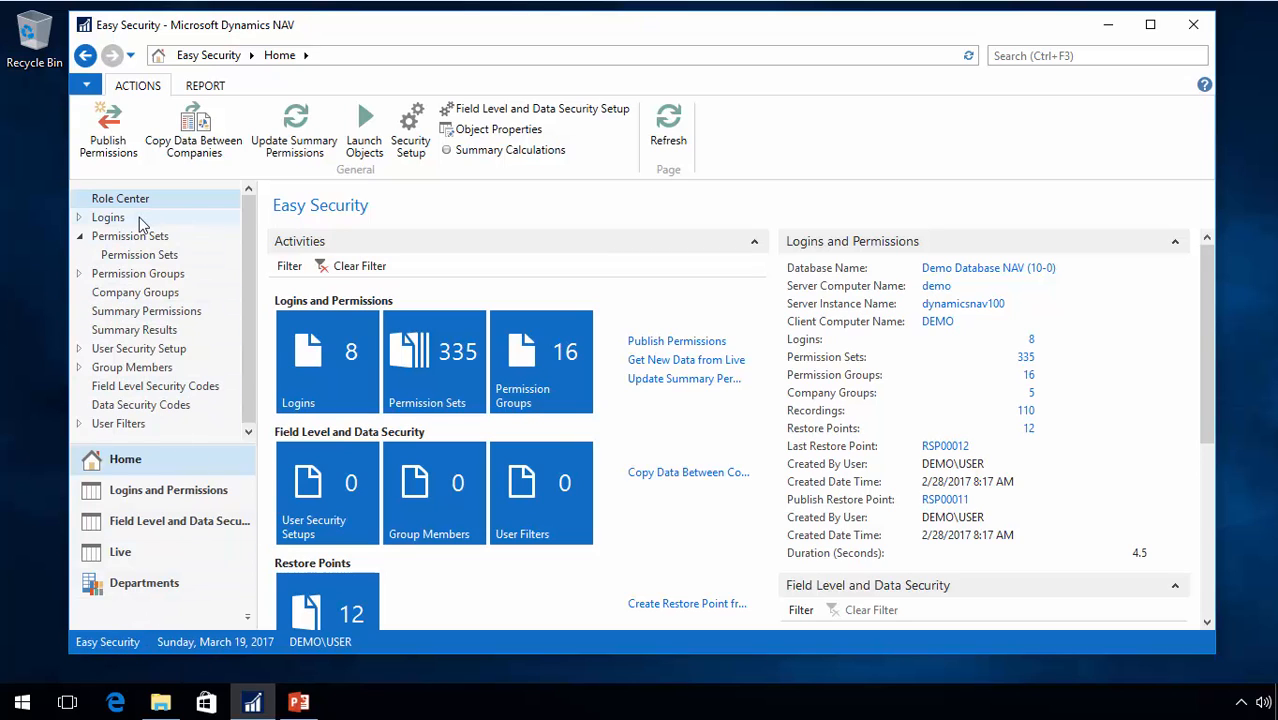
# Switch the active company to CRONUS International Ltd.
pyautogui.click(135, 648)
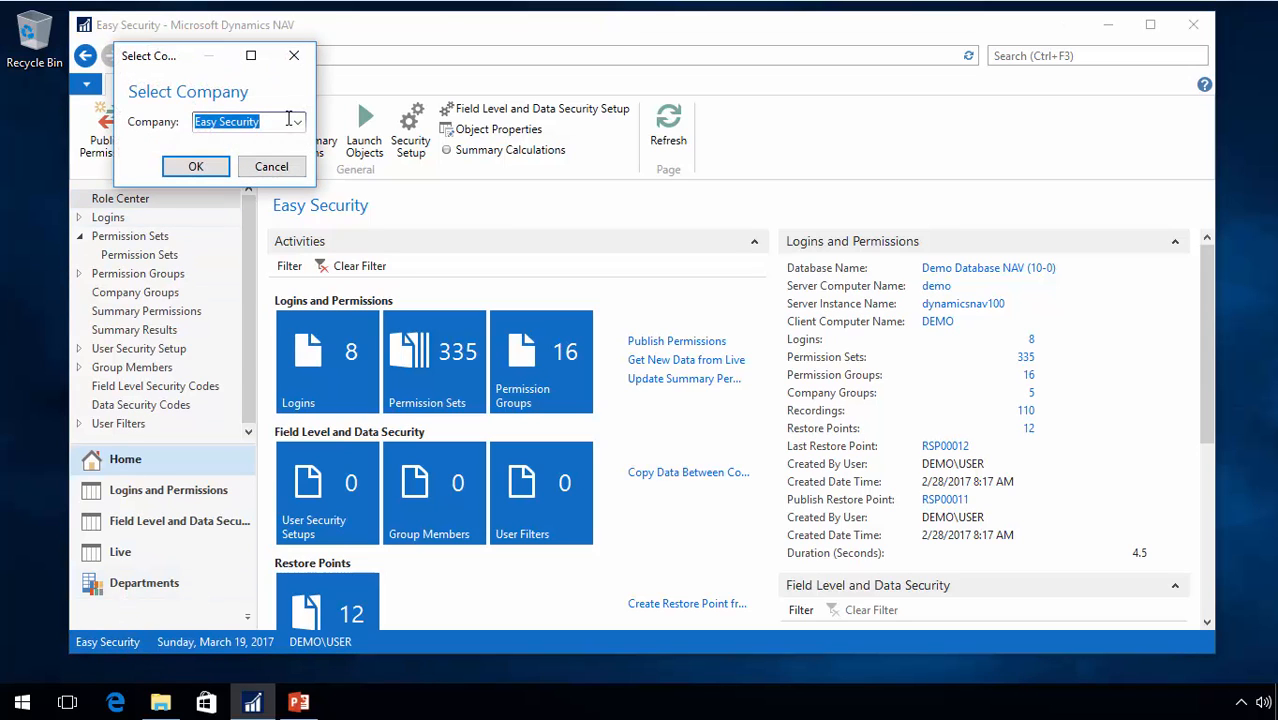
pyautogui.click(300, 122)
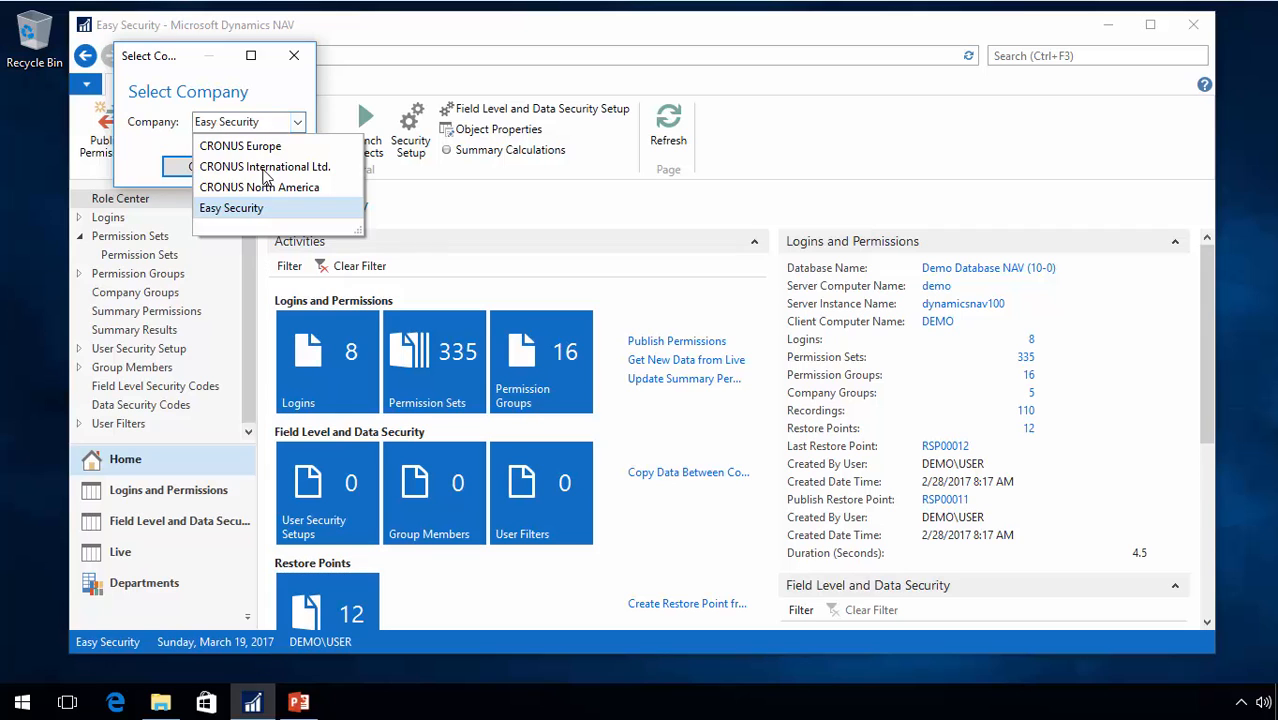
pyautogui.click(258, 168)
pyautogui.click(206, 170)
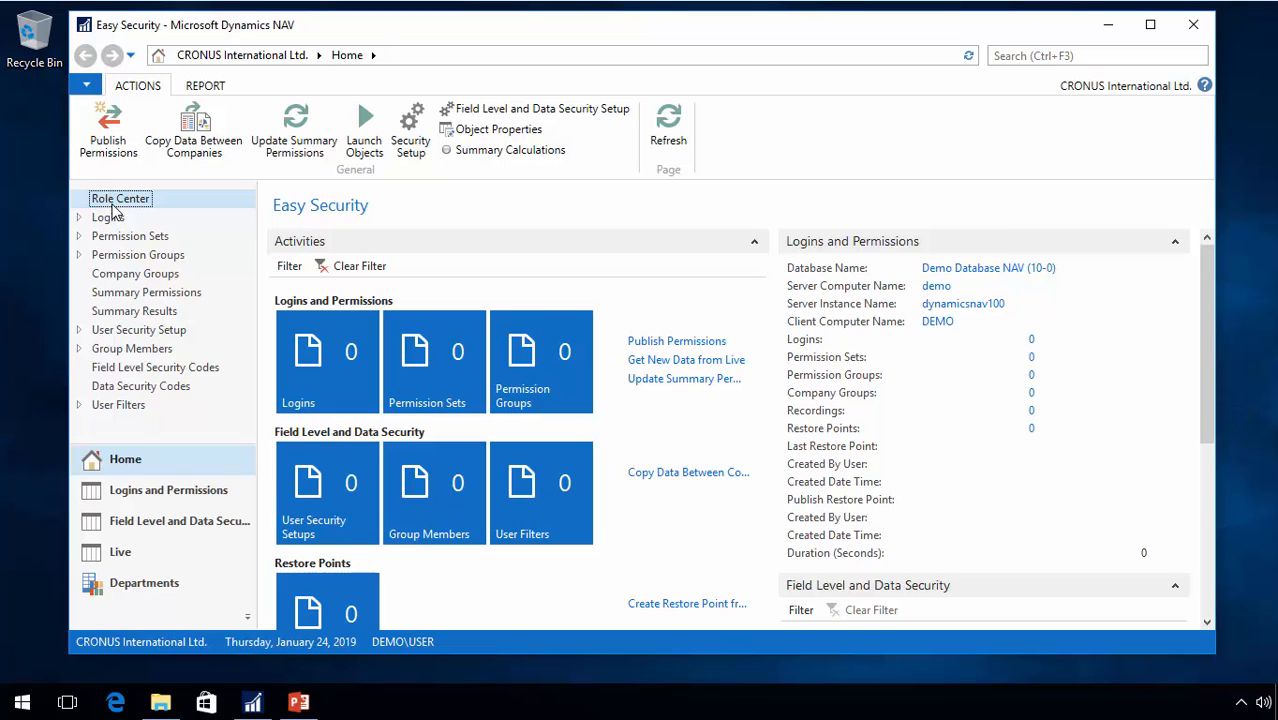
# Open Security Setup from the Easy Security Logins and Permissions department and choose Initialize Recording Only Setup.
pyautogui.click(146, 584)
pyautogui.click(79, 302)
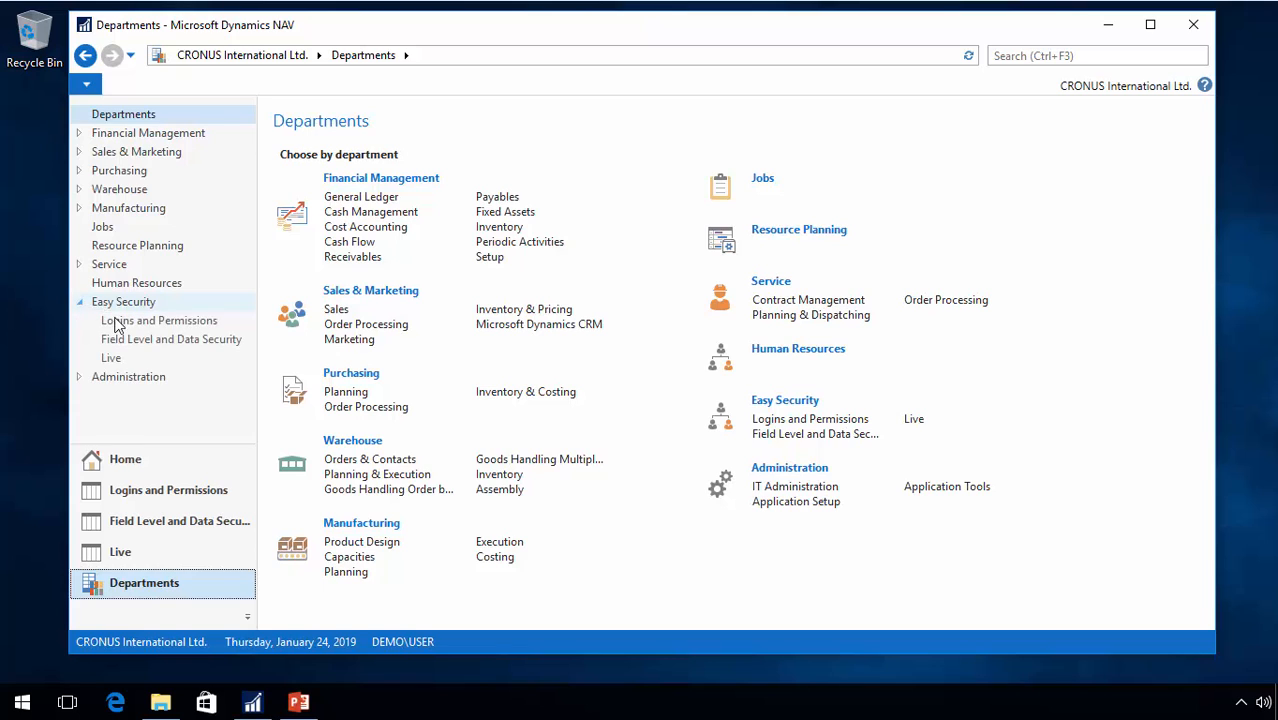
pyautogui.click(123, 321)
pyautogui.scroll(-5, 412, 550)
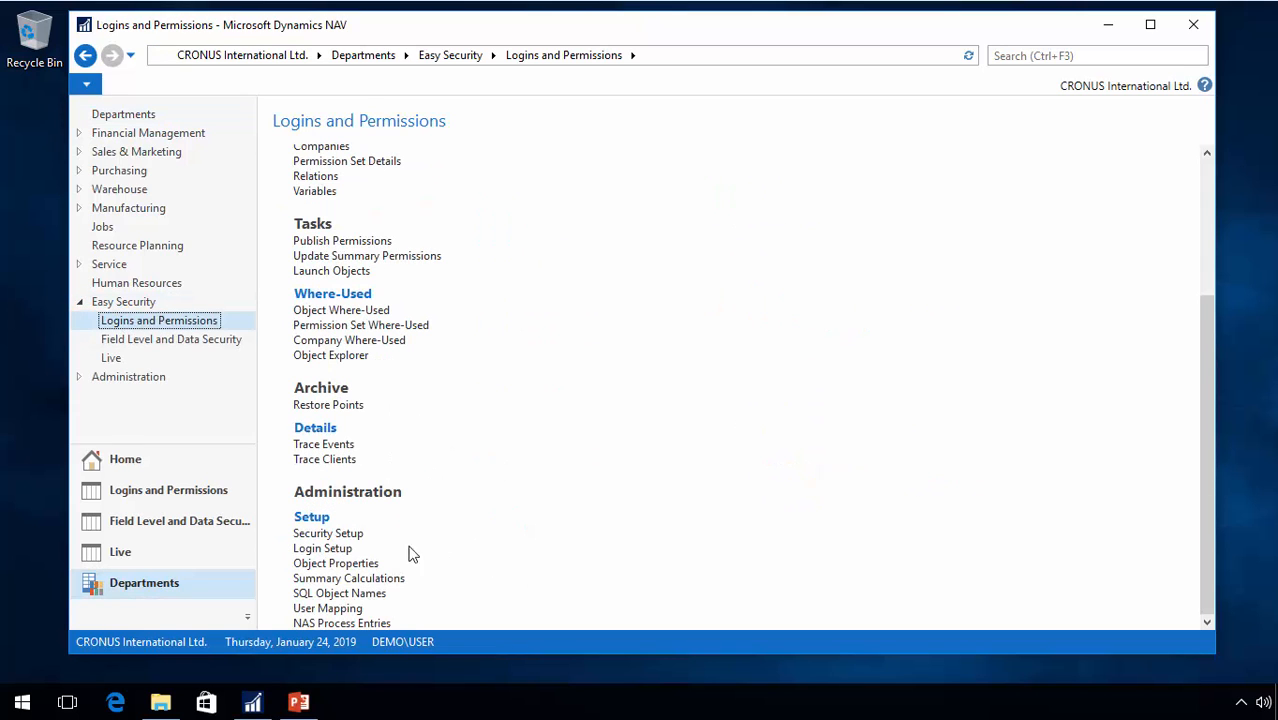
pyautogui.click(345, 535)
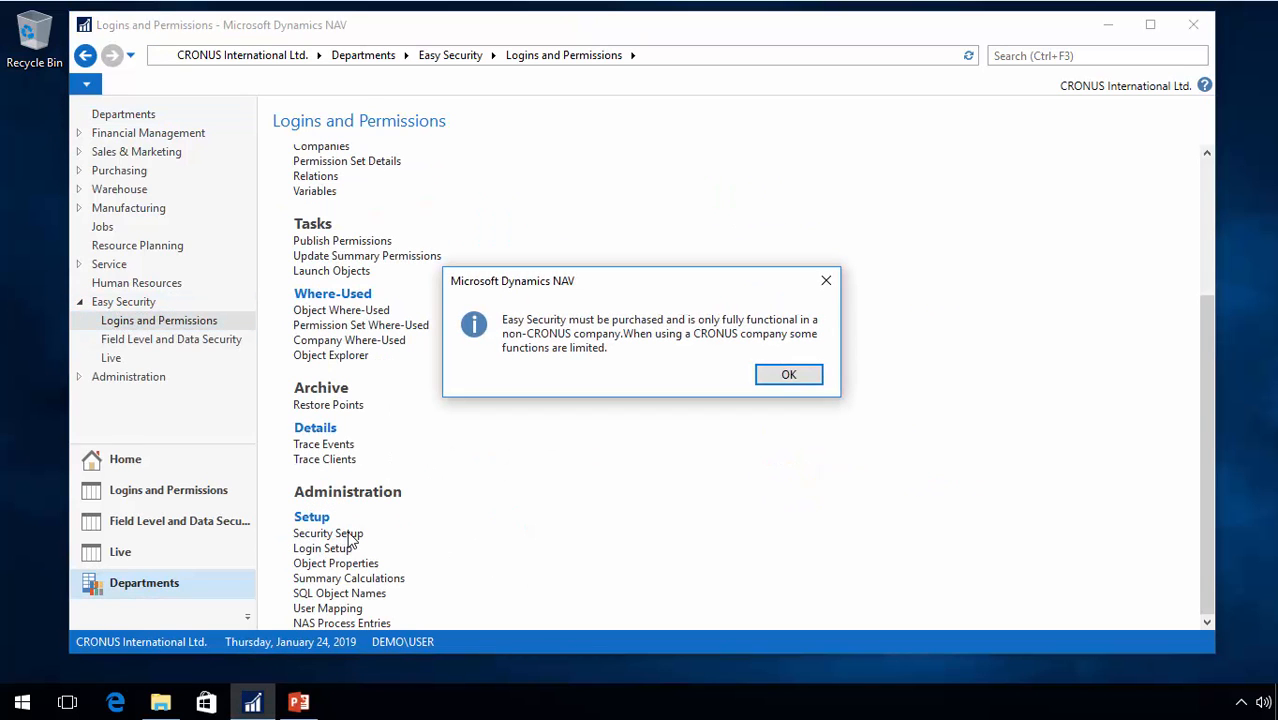
pyautogui.click(774, 383)
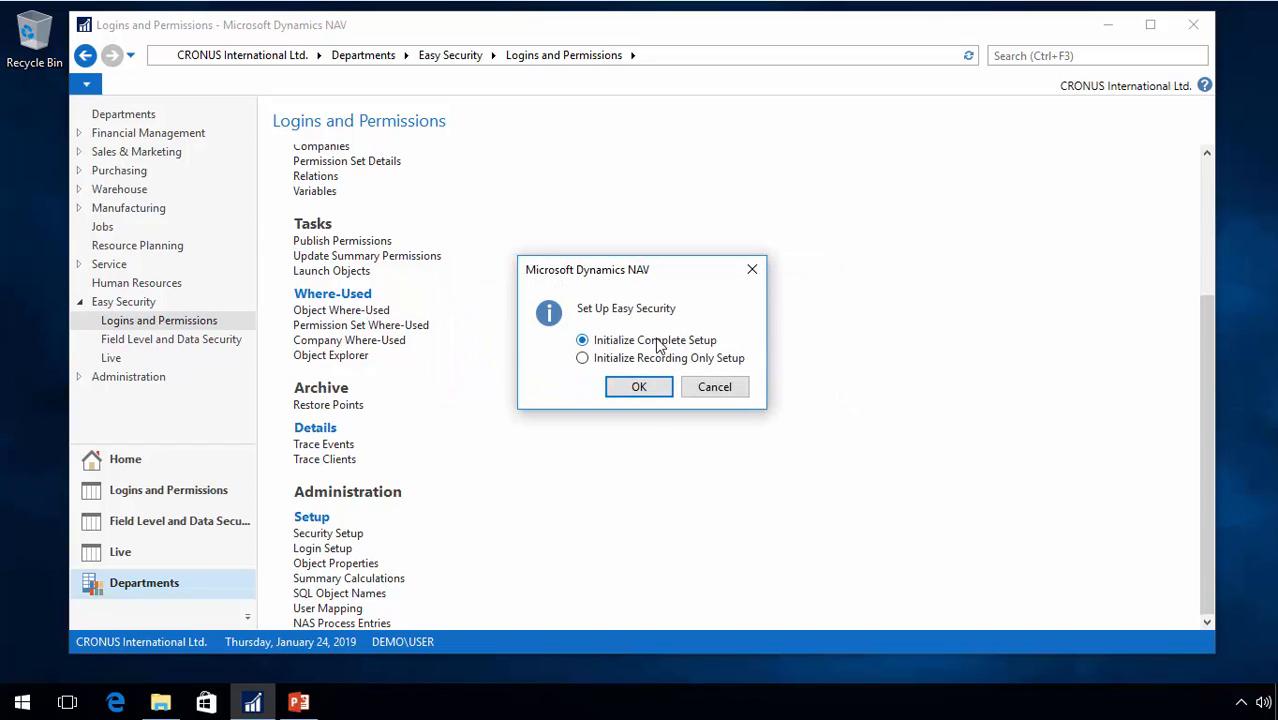
pyautogui.click(599, 362)
pyautogui.click(639, 391)
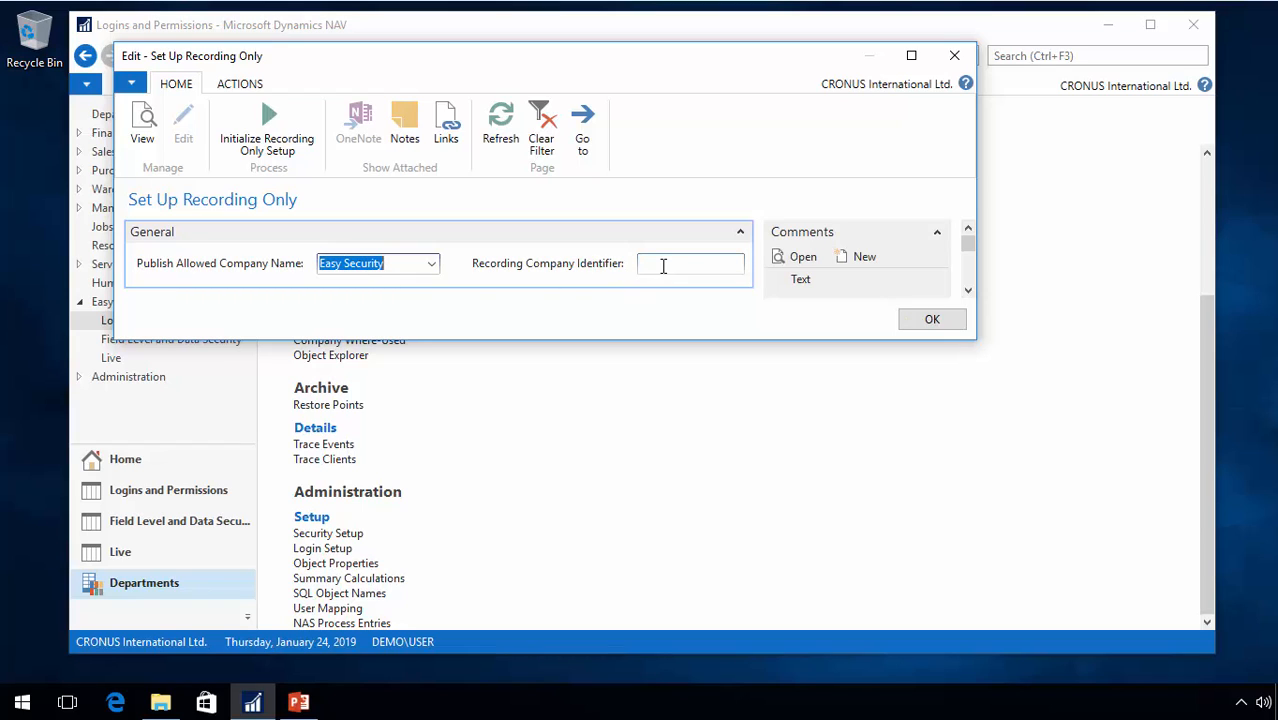
# Set the Recording Company Identifier to CRINT, run Initialize Recording Only Setup, and acknowledge its messages.
pyautogui.click(645, 263)
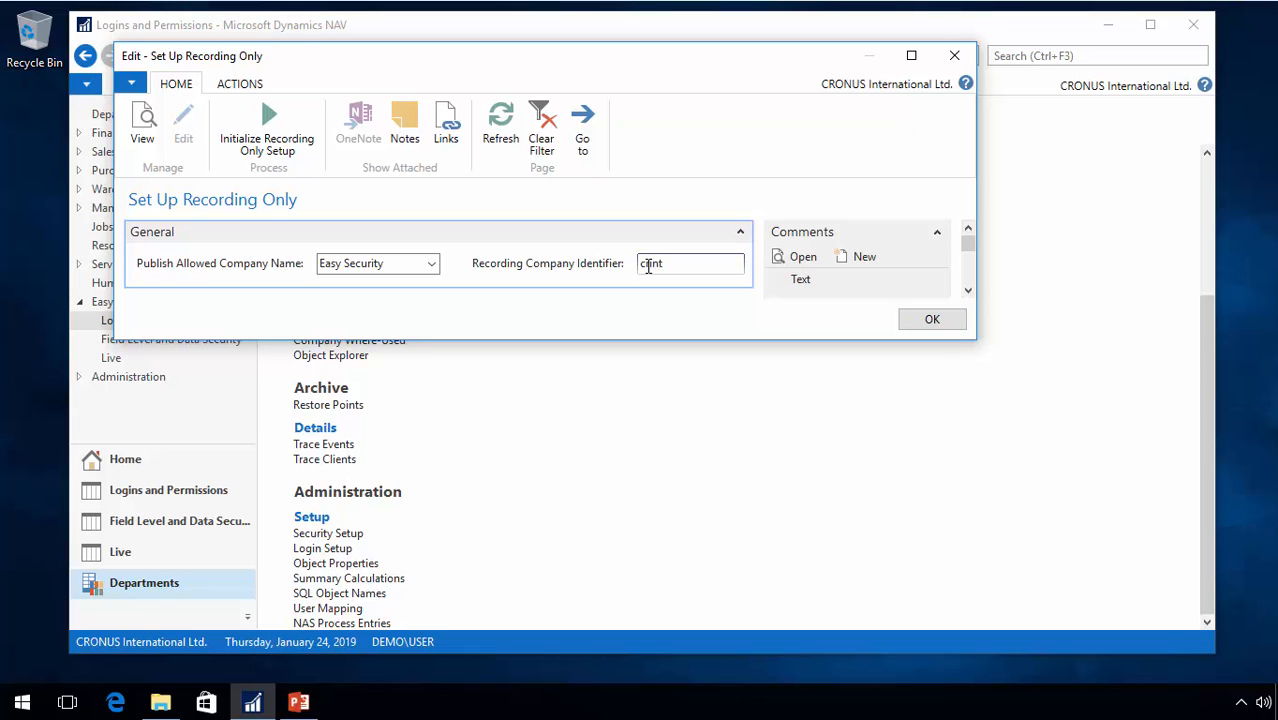
pyautogui.press('Tab')
pyautogui.click(700, 237)
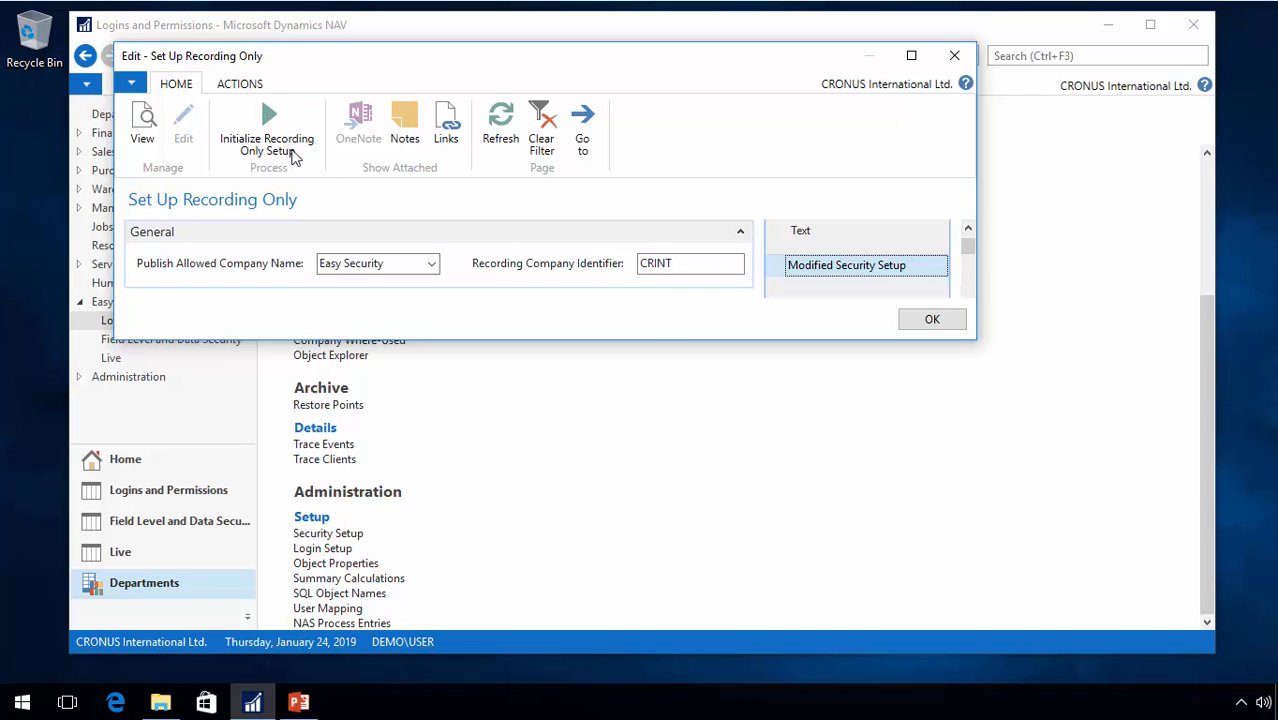
pyautogui.click(266, 124)
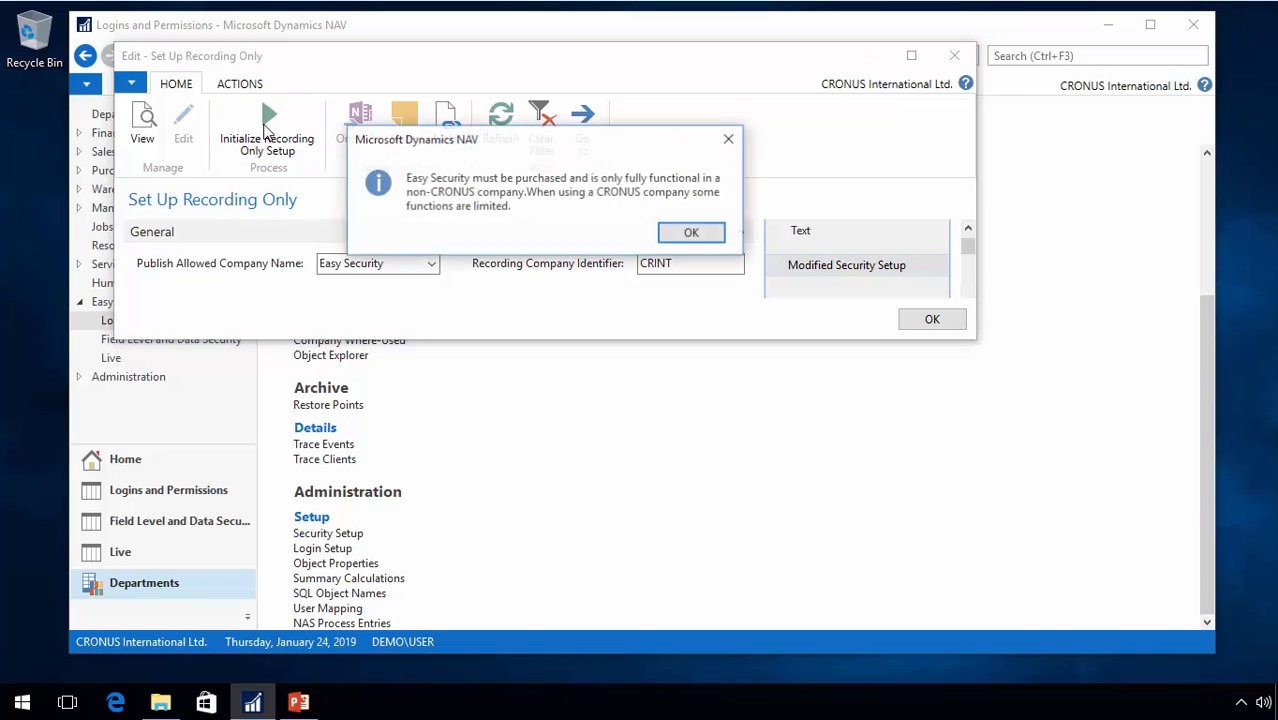
pyautogui.click(690, 236)
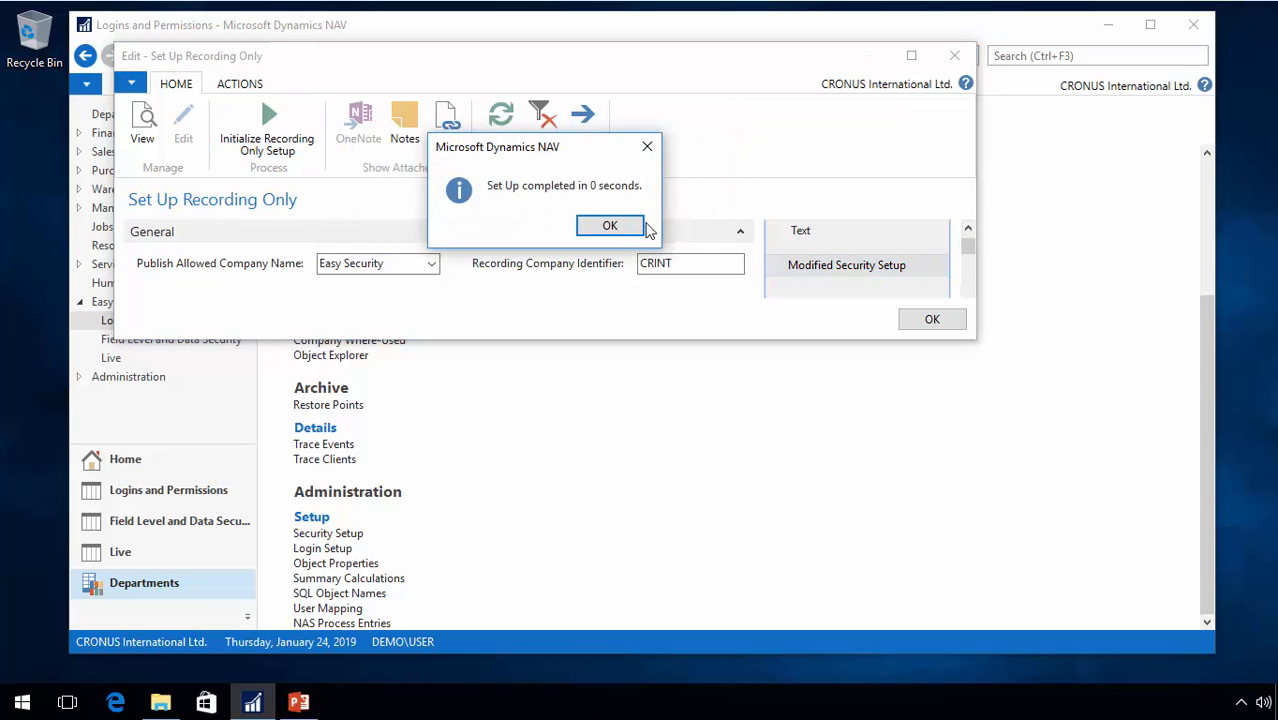
pyautogui.click(612, 225)
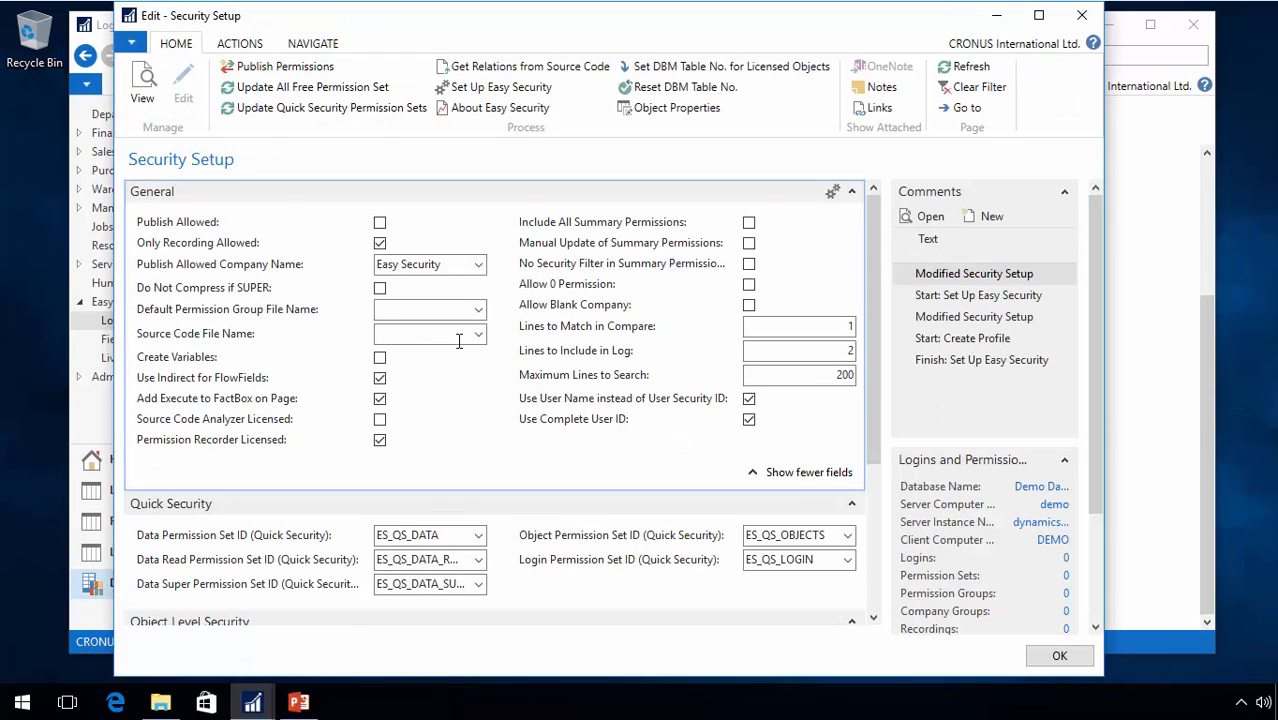
# Review the General, Quick Security, Object Level Security and Restore Points settings in Security Setup, and close it.
pyautogui.scroll(-3, 485, 500)
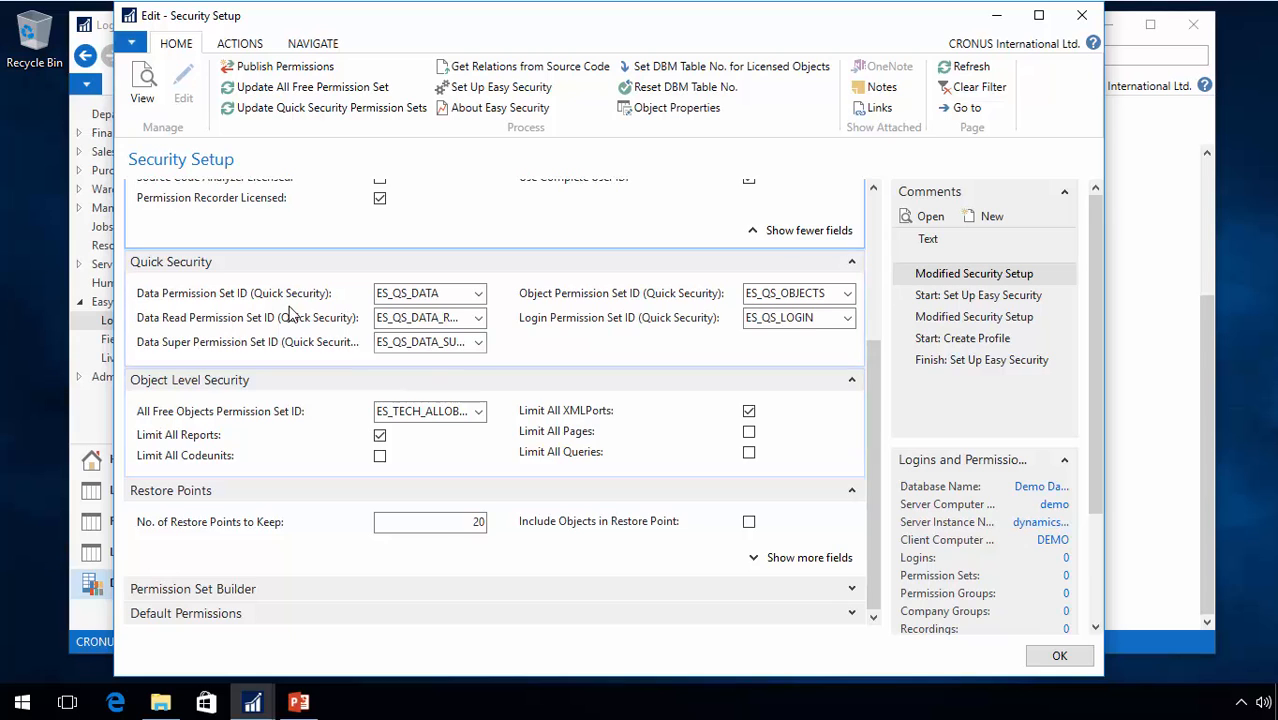
pyautogui.scroll(3, 293, 302)
pyautogui.press('Escape')
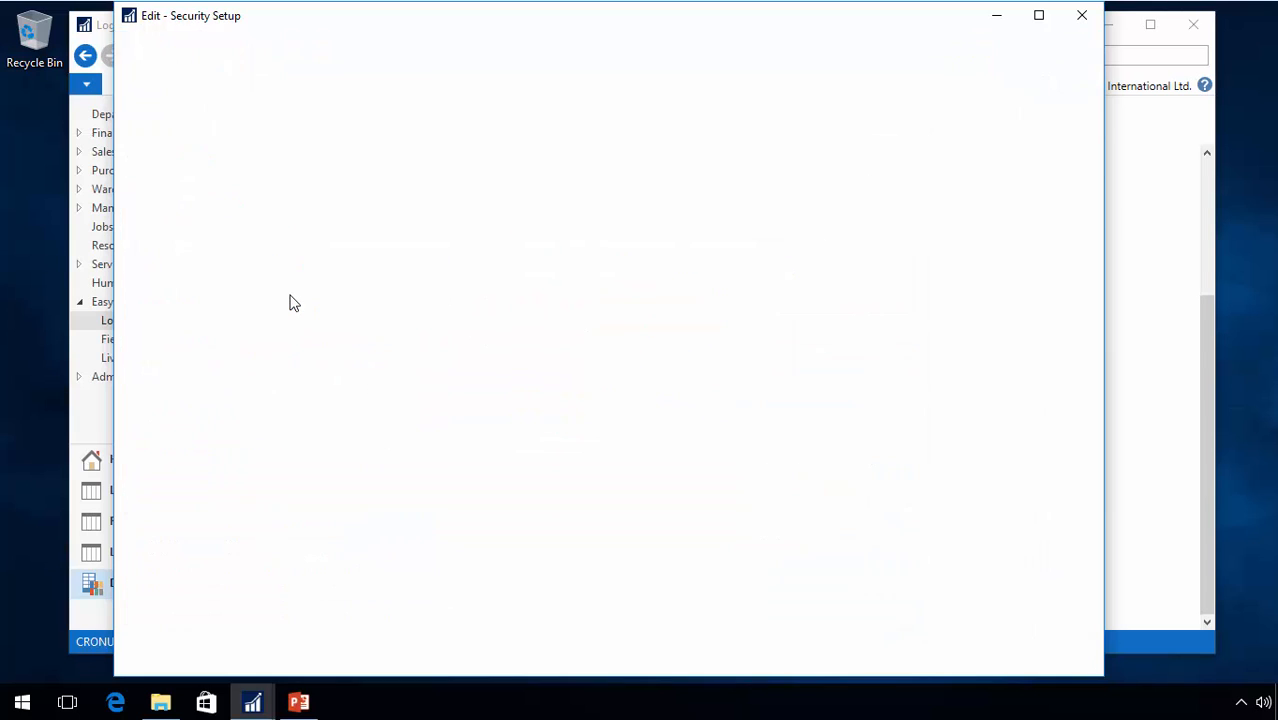
# Open Launch Objects from the Logins and Permissions tasks, widen the Permission Set ID column, and launch the objects for E_CUST_EDIT.
pyautogui.scroll(5, 577, 390)
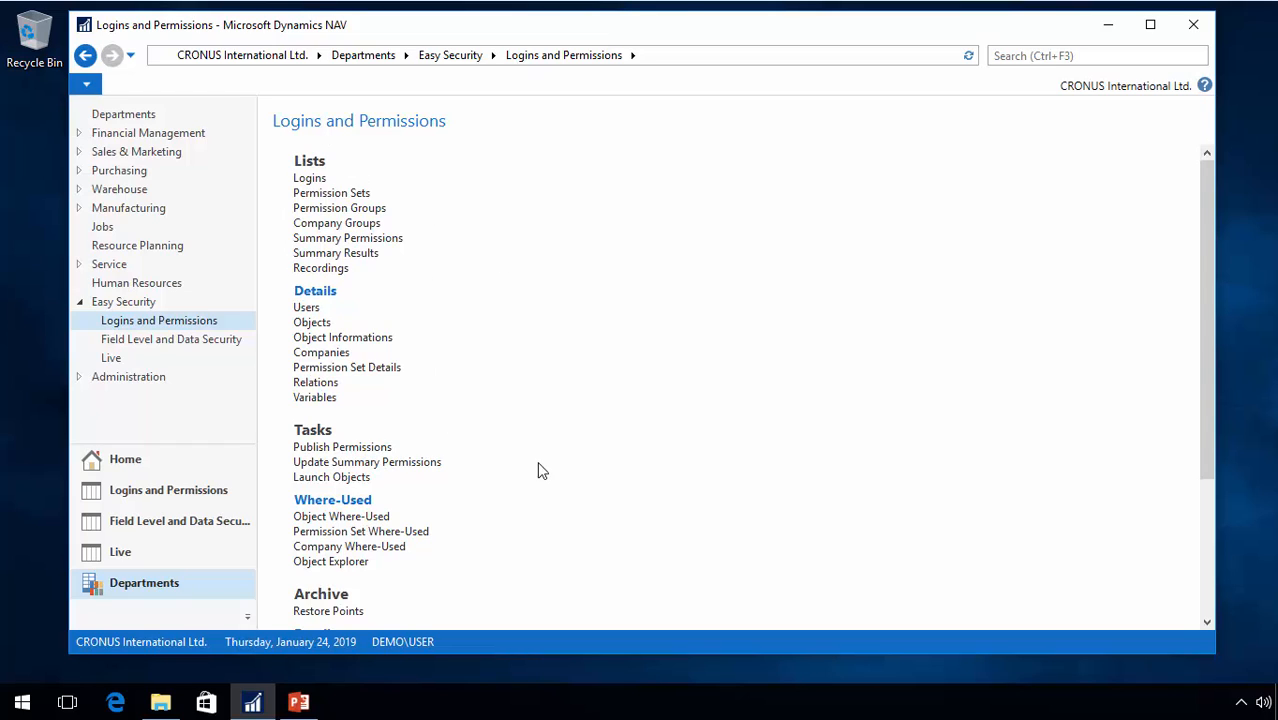
pyautogui.click(314, 480)
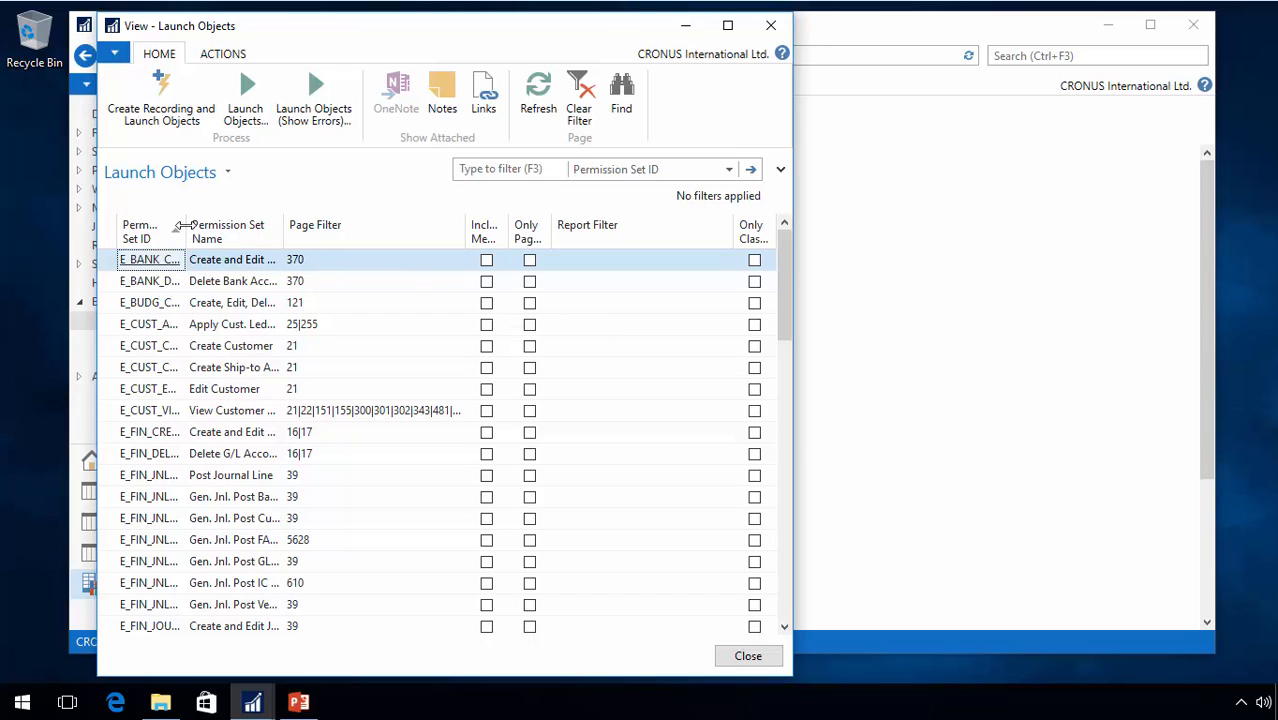
pyautogui.moveTo(183, 226); pyautogui.dragTo(262, 234)
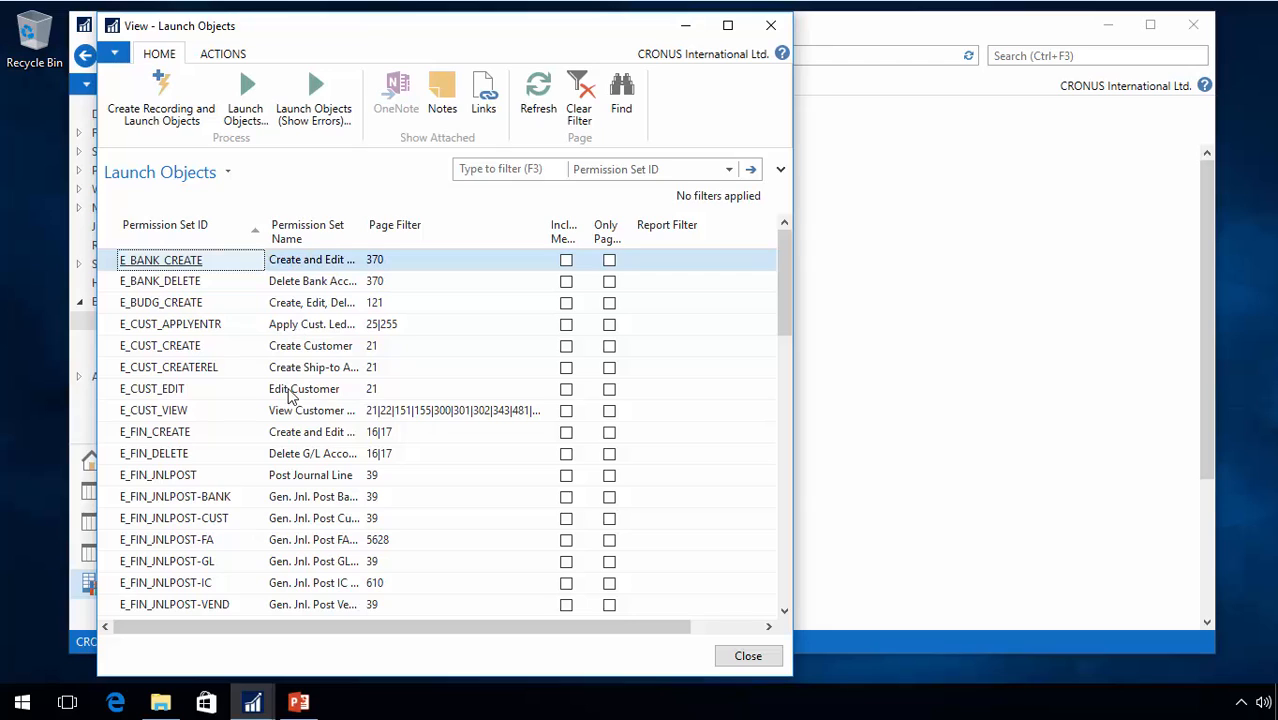
pyautogui.click(210, 392)
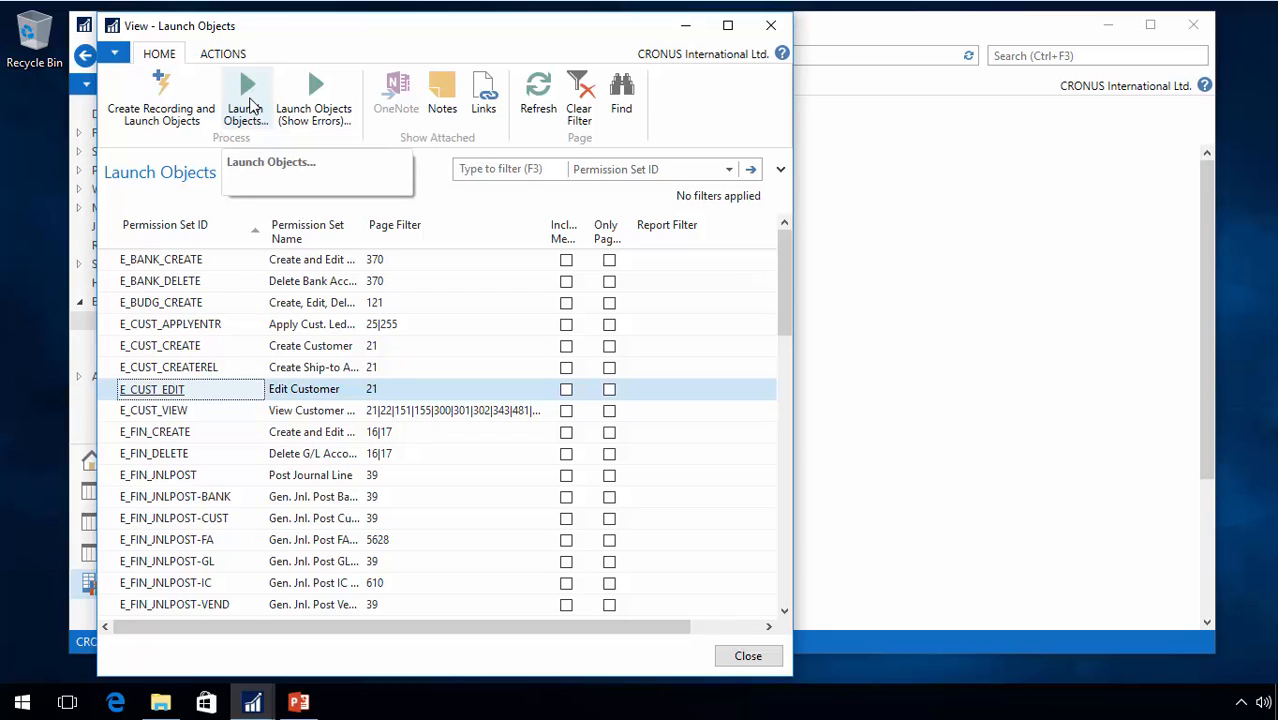
pyautogui.click(250, 106)
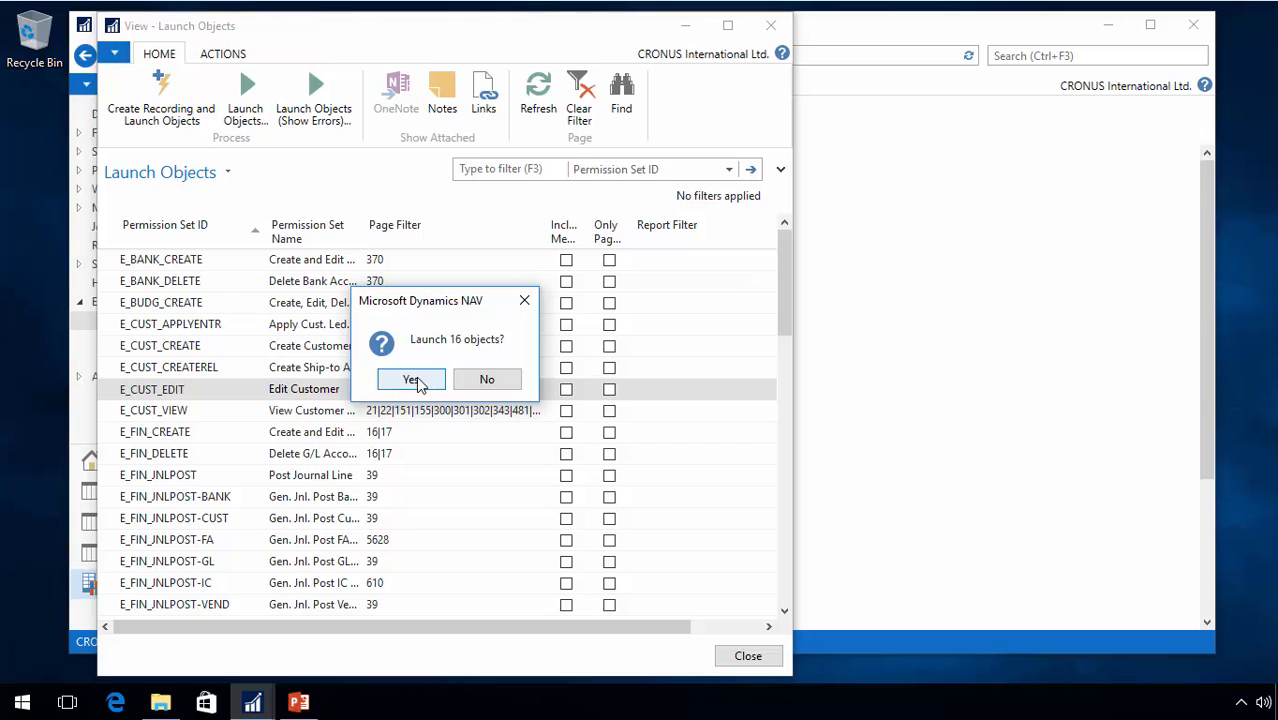
pyautogui.click(412, 380)
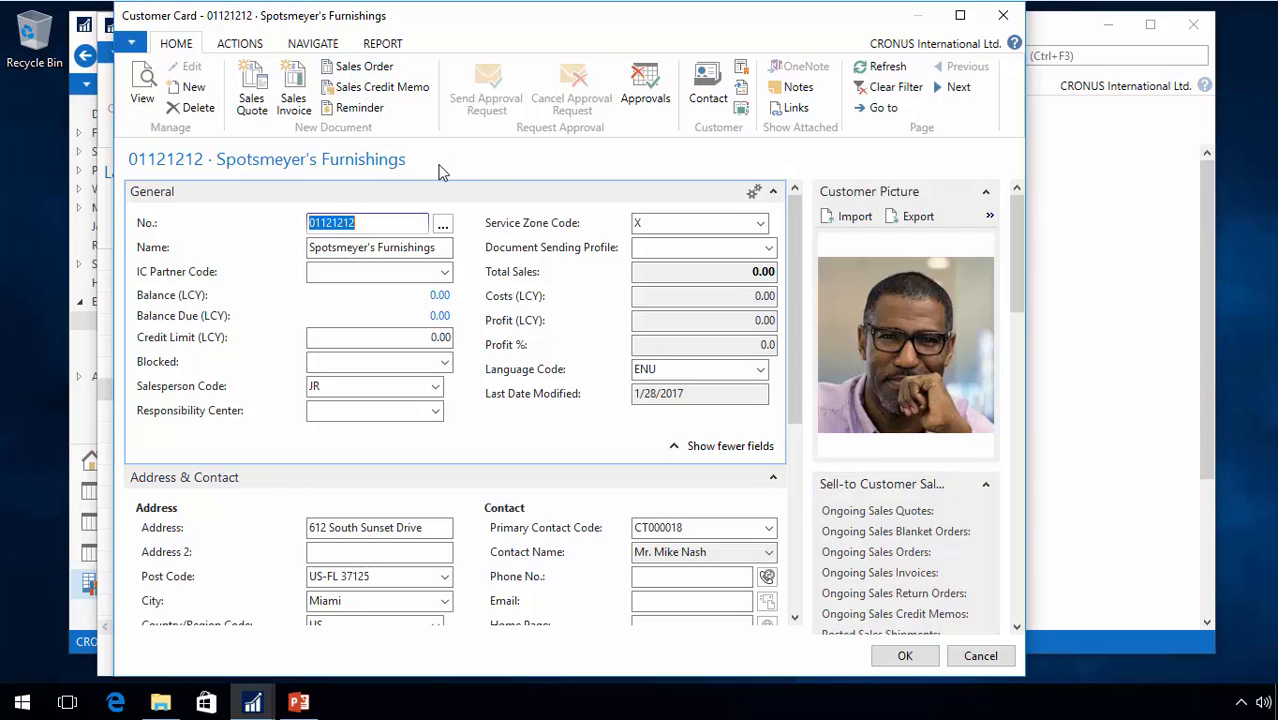
# Enter a suite number in Address 2 on the launched customer card for Spotsmeyer's Furnishings.
pyautogui.click(349, 549)
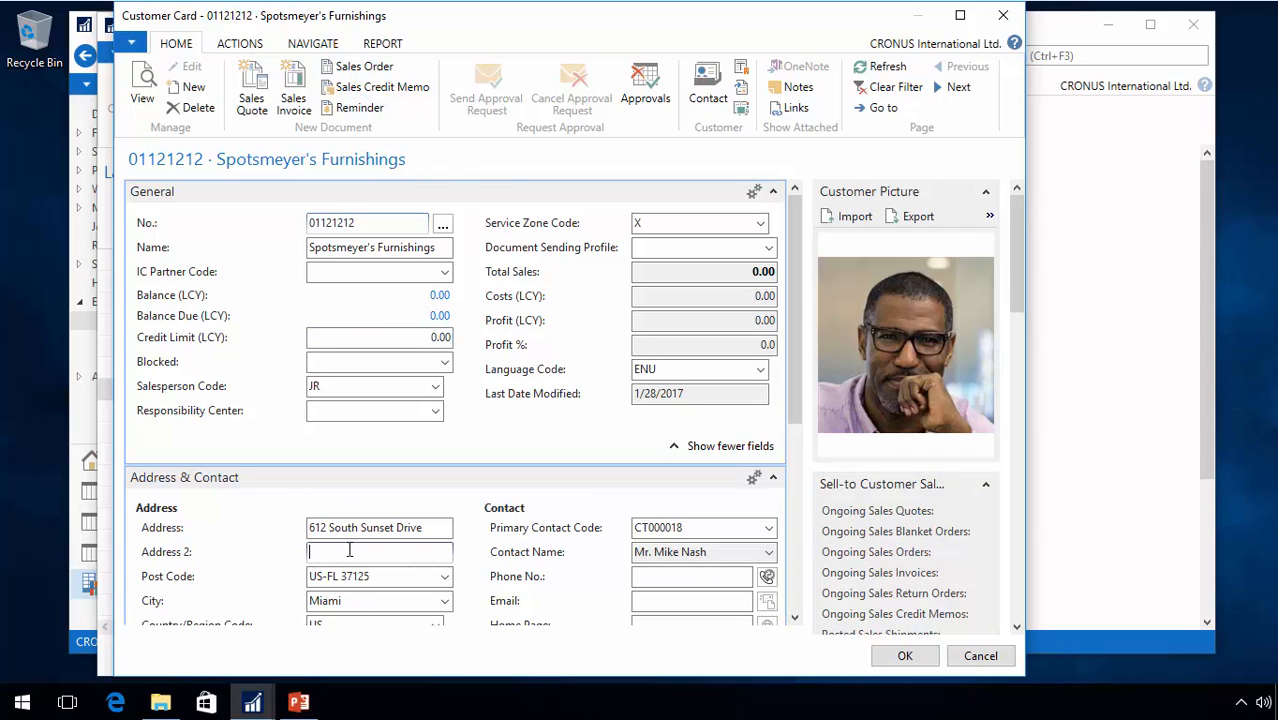
pyautogui.write('suite ')
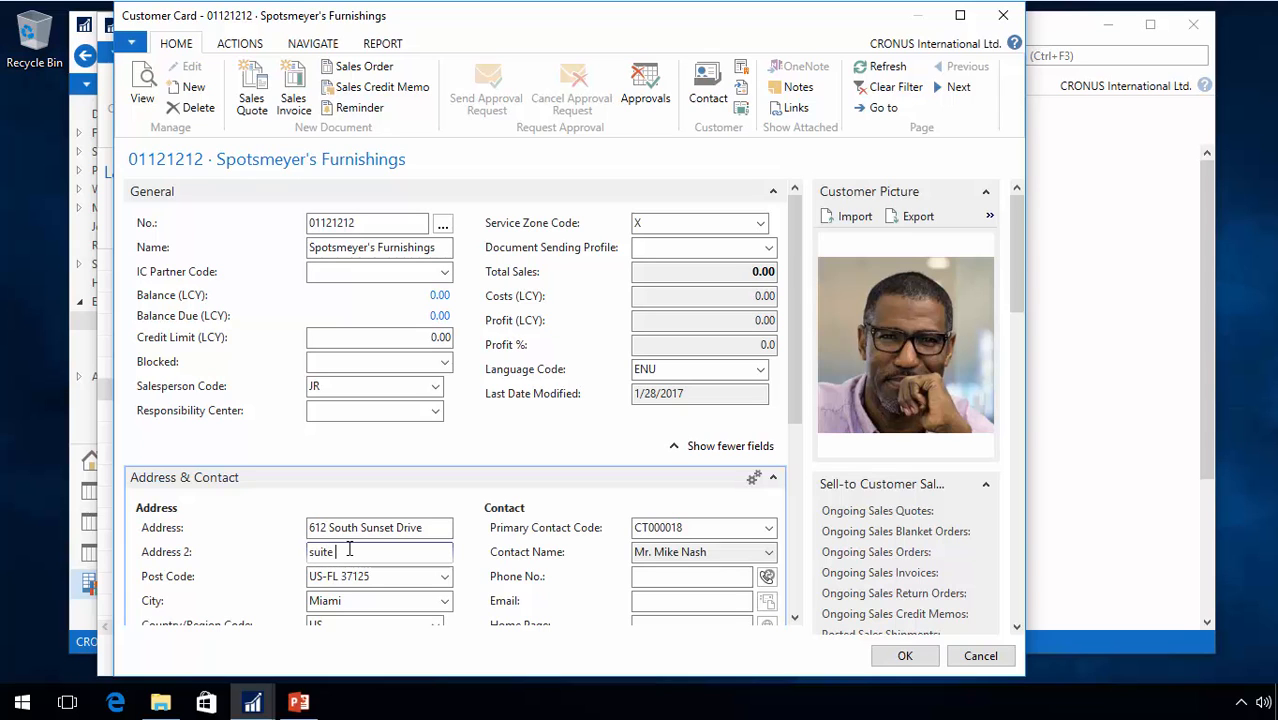
pyautogui.write('12')
pyautogui.press('Tab')
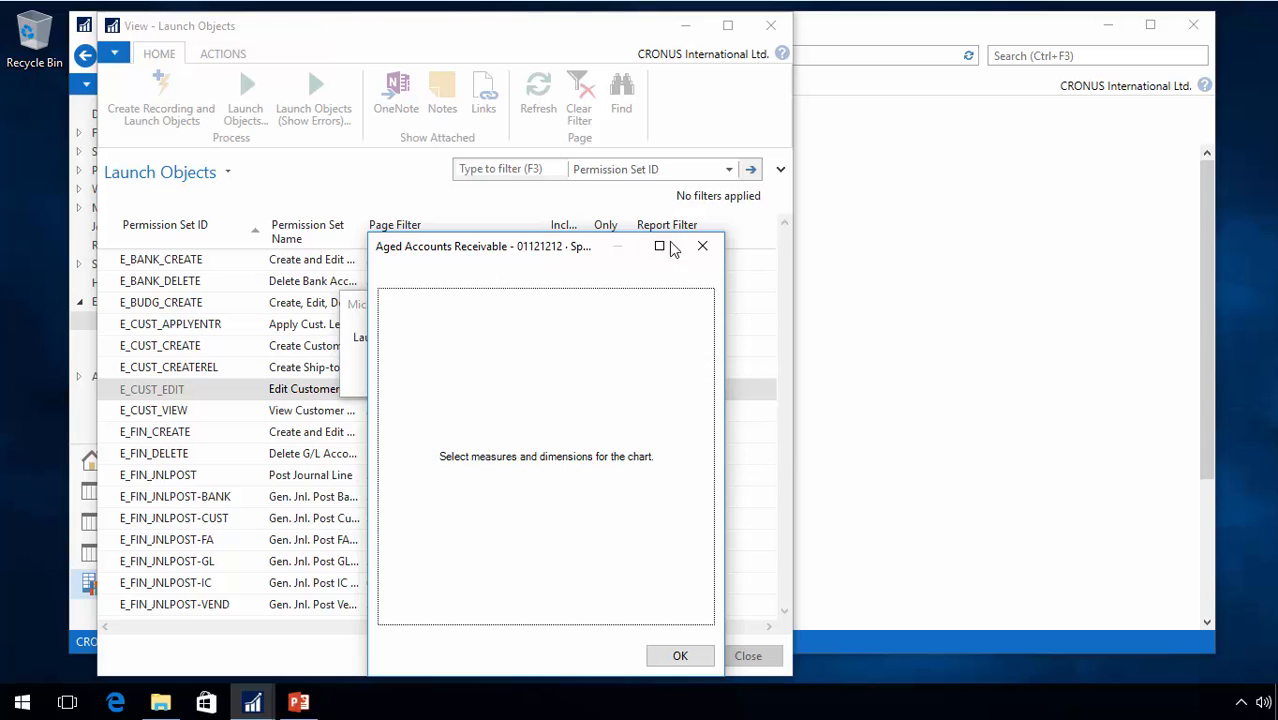
# Close the remaining launched customer pages, dismiss the completion message, and leave Launch Objects.
pyautogui.click(701, 247)
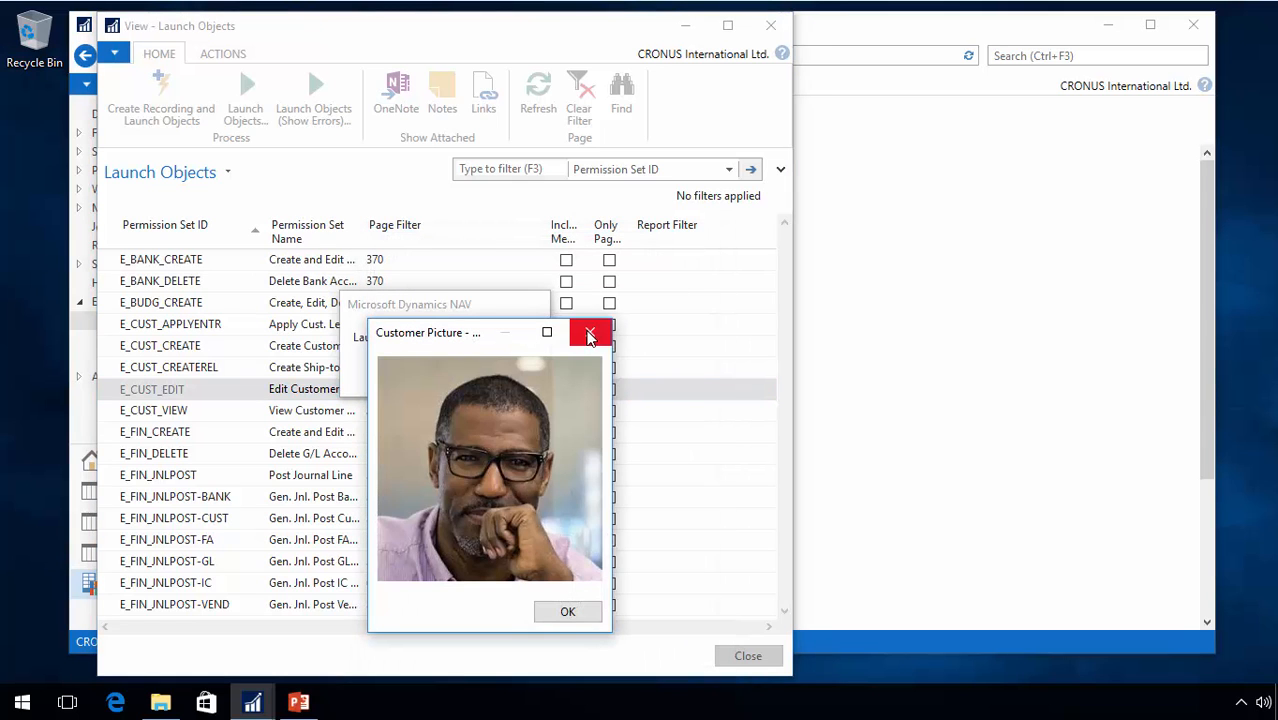
pyautogui.click(589, 334)
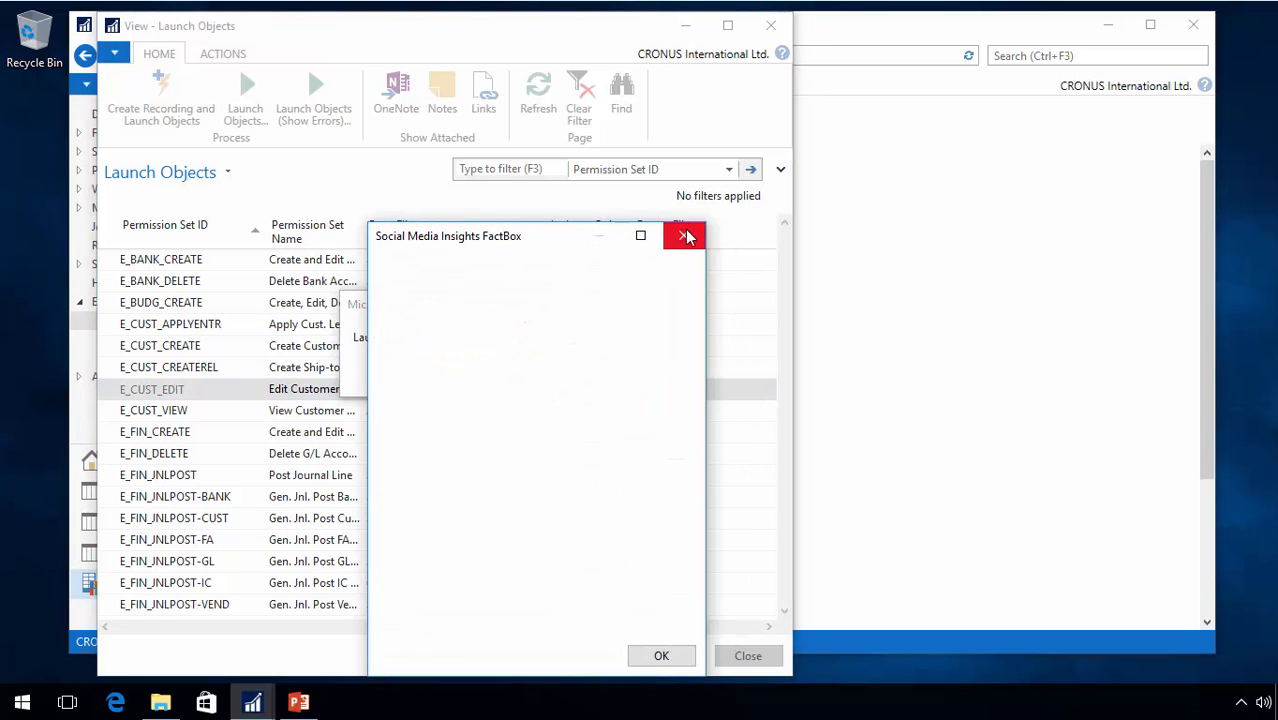
pyautogui.click(686, 236)
pyautogui.click(541, 371)
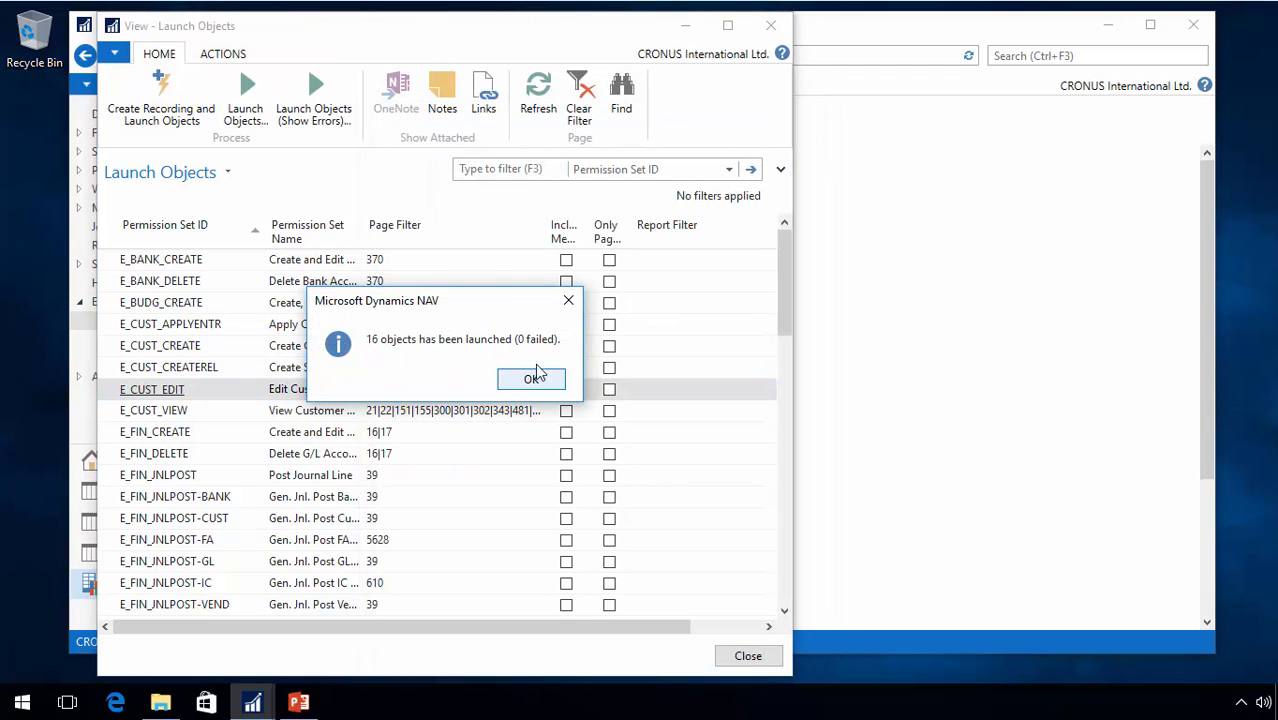
pyautogui.click(531, 380)
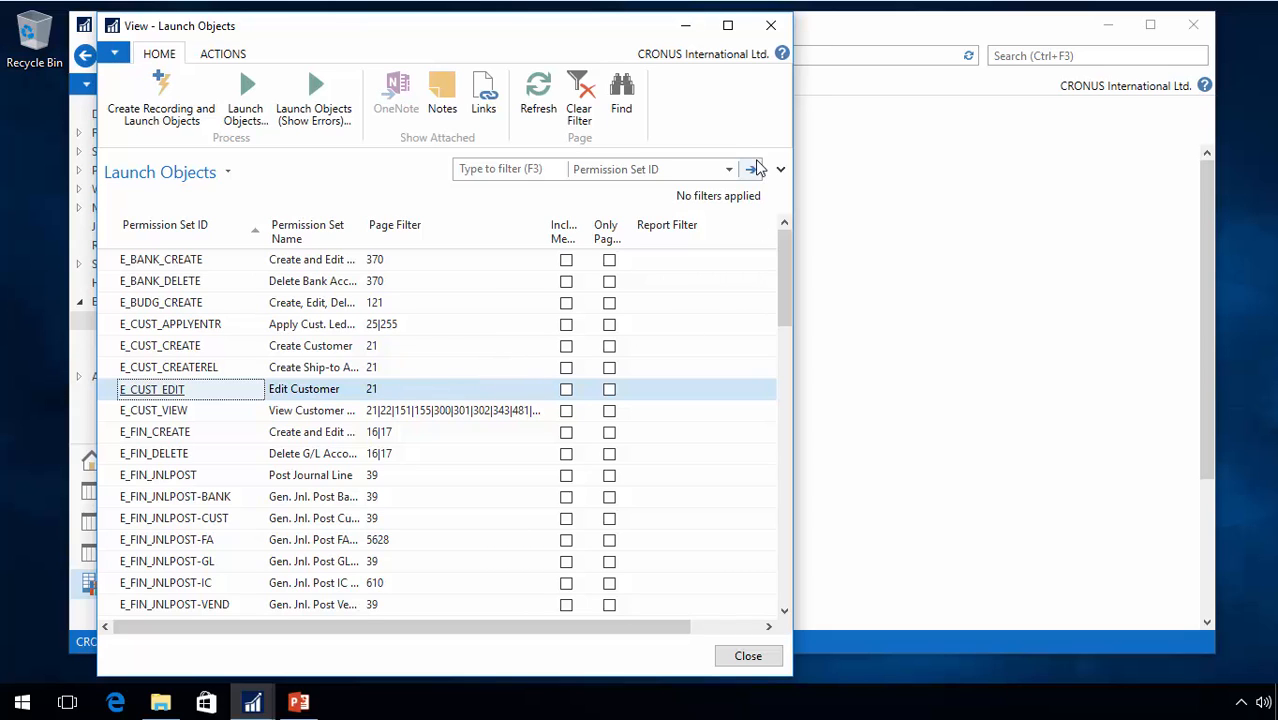
pyautogui.press('Escape')
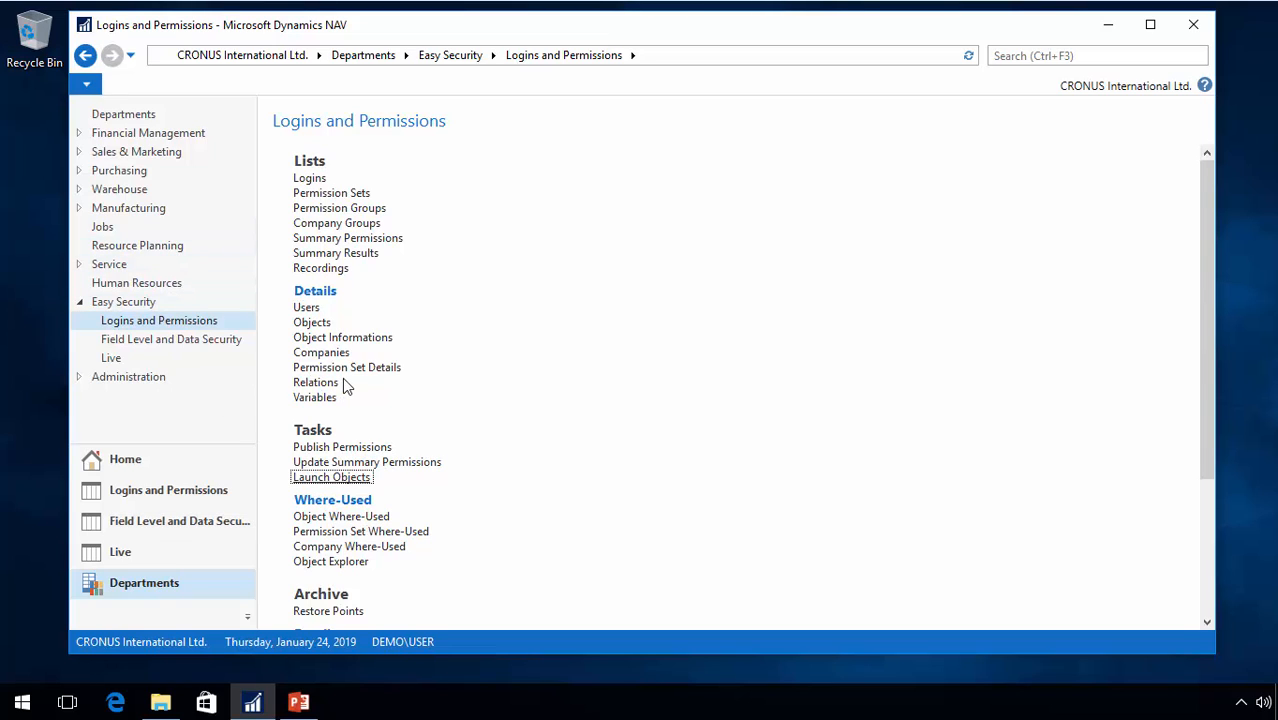
# Switch to the Microsoft Dynamics NAV Server administration console and select the NAVRecording server instance.
pyautogui.click(20, 708)
pyautogui.click(432, 187)
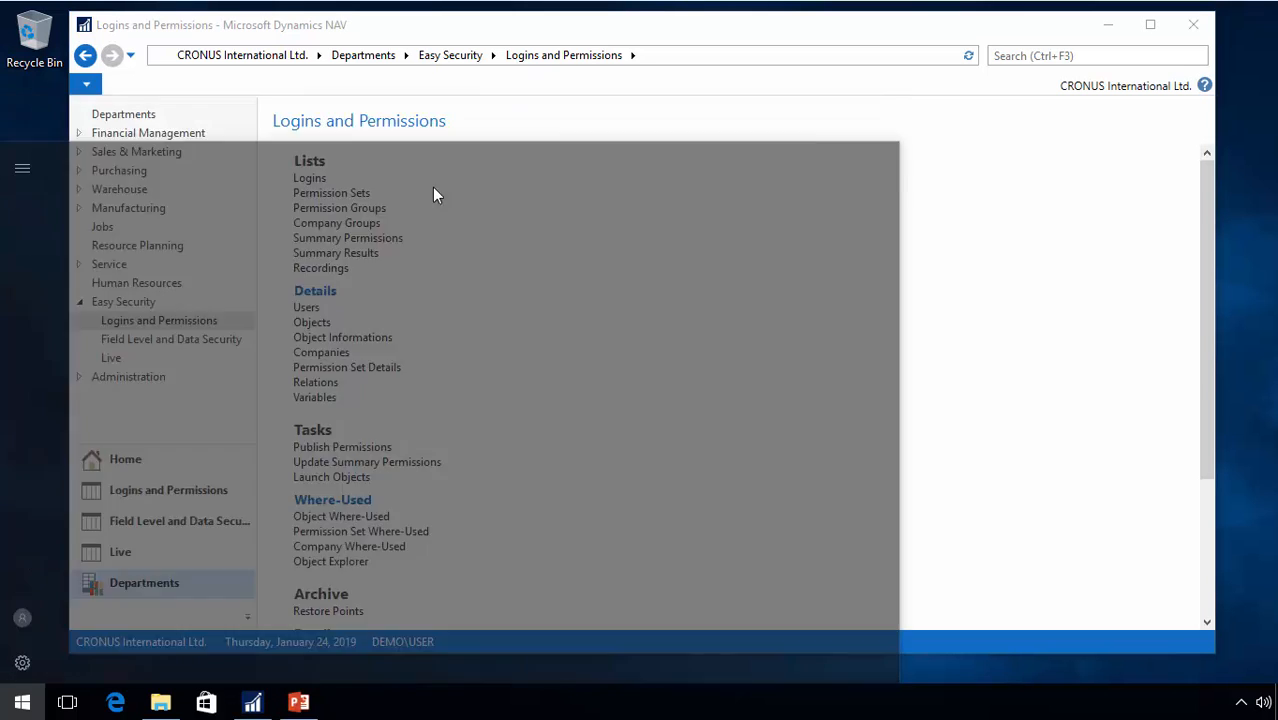
pyautogui.click(602, 479)
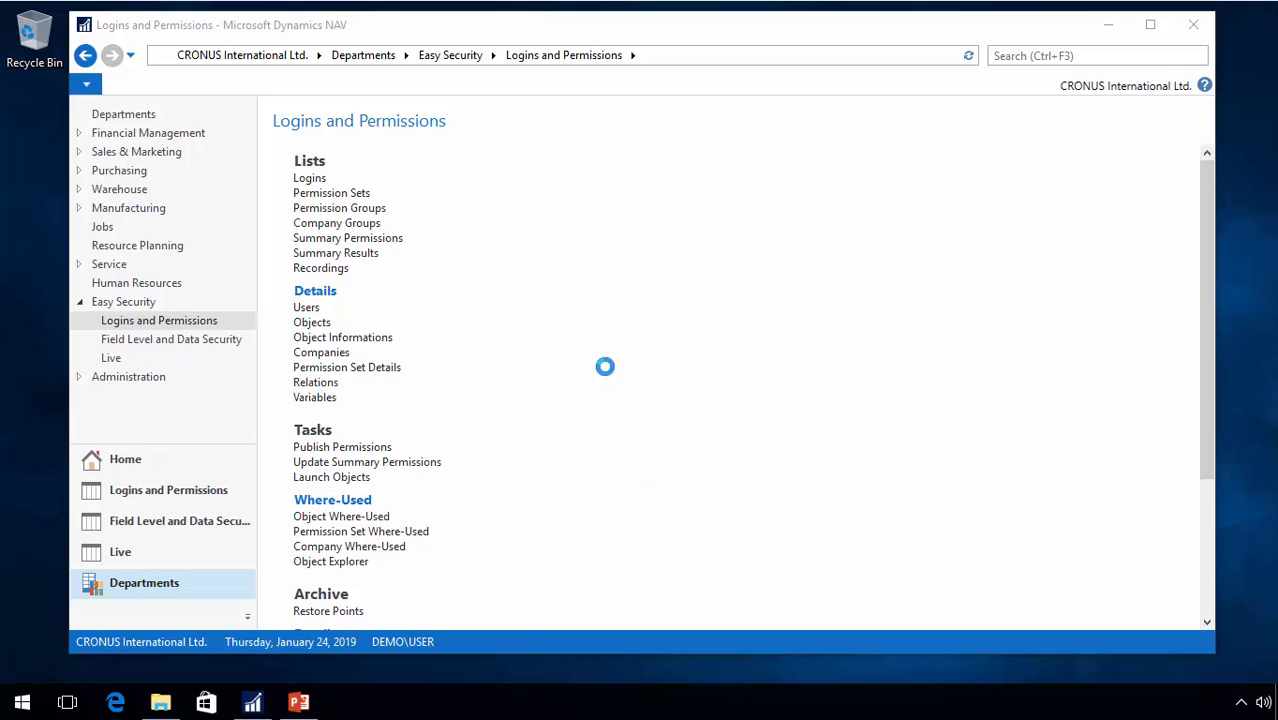
pyautogui.click(272, 137)
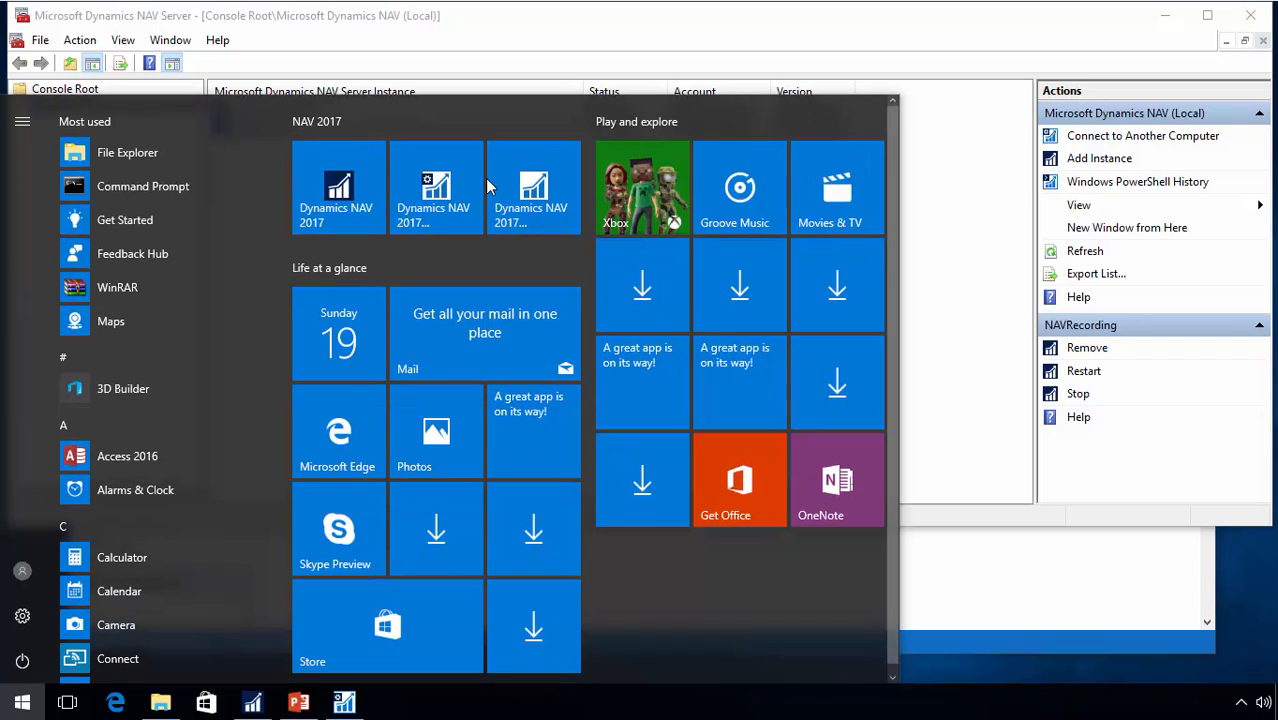
# Find SQL Server Profiler with a Windows search for "sql pro" and open it.
pyautogui.write('s')
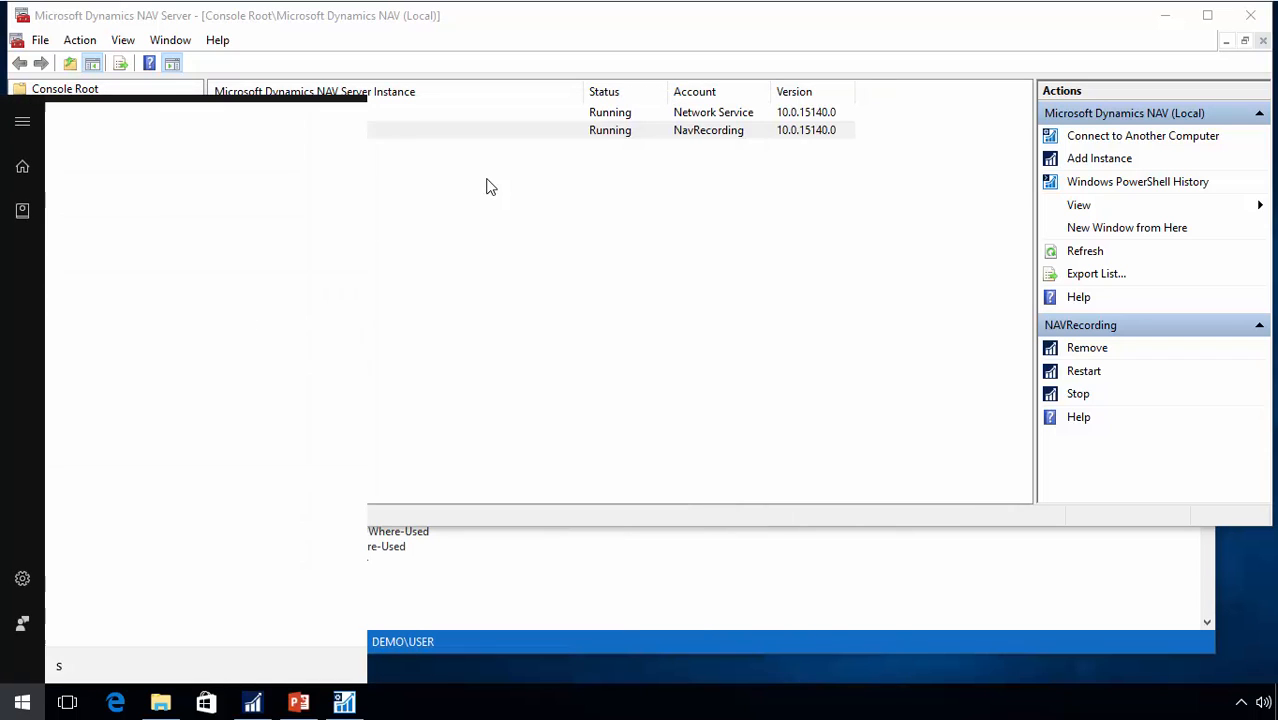
pyautogui.write('ql pro')
pyautogui.press('BackSpace')
pyautogui.press('BackSpace')
pyautogui.press('BackSpace')
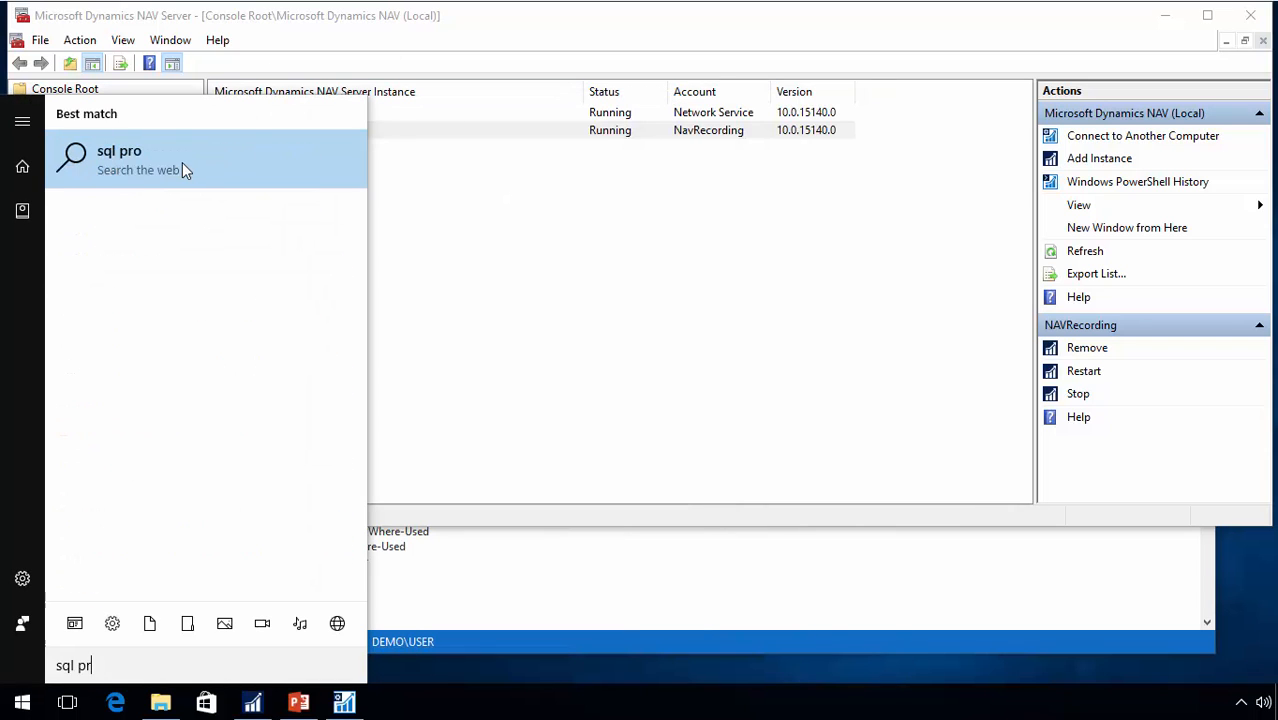
pyautogui.click(183, 167)
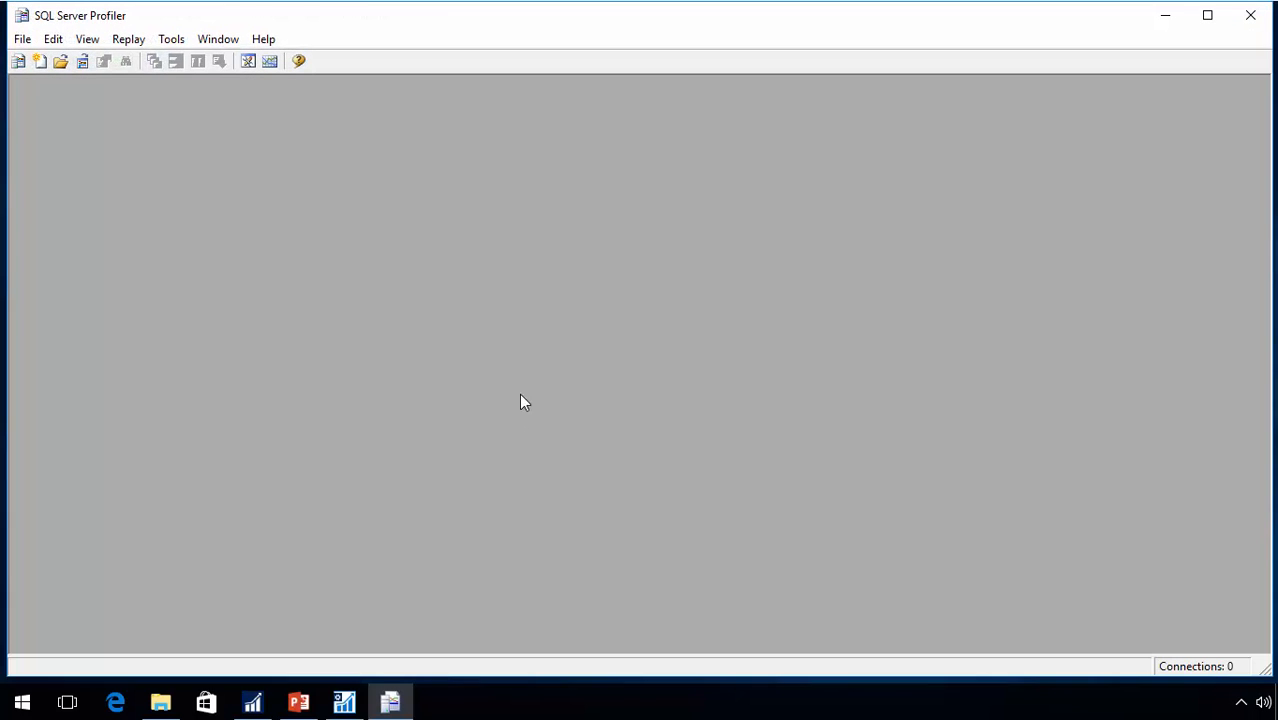
# Start a new trace connected to DEMO\NAVDEMO with Windows Authentication and show its events selection.
pyautogui.click(18, 61)
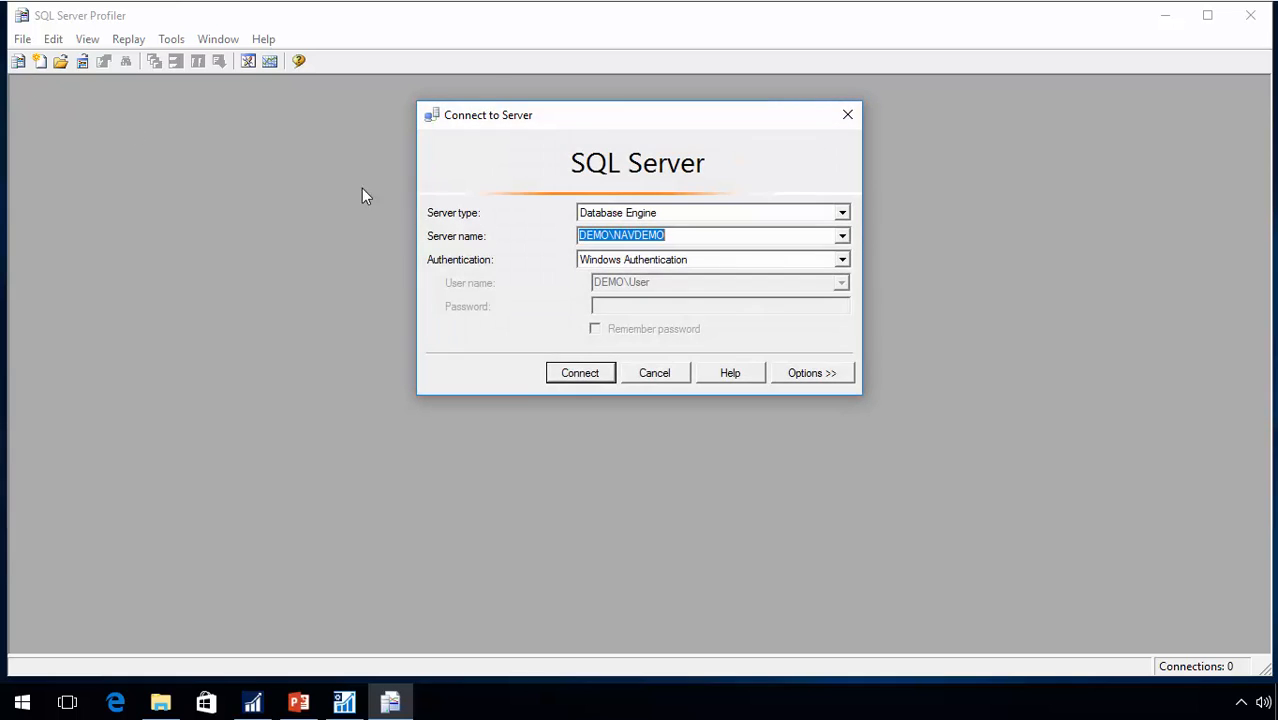
pyautogui.click(588, 373)
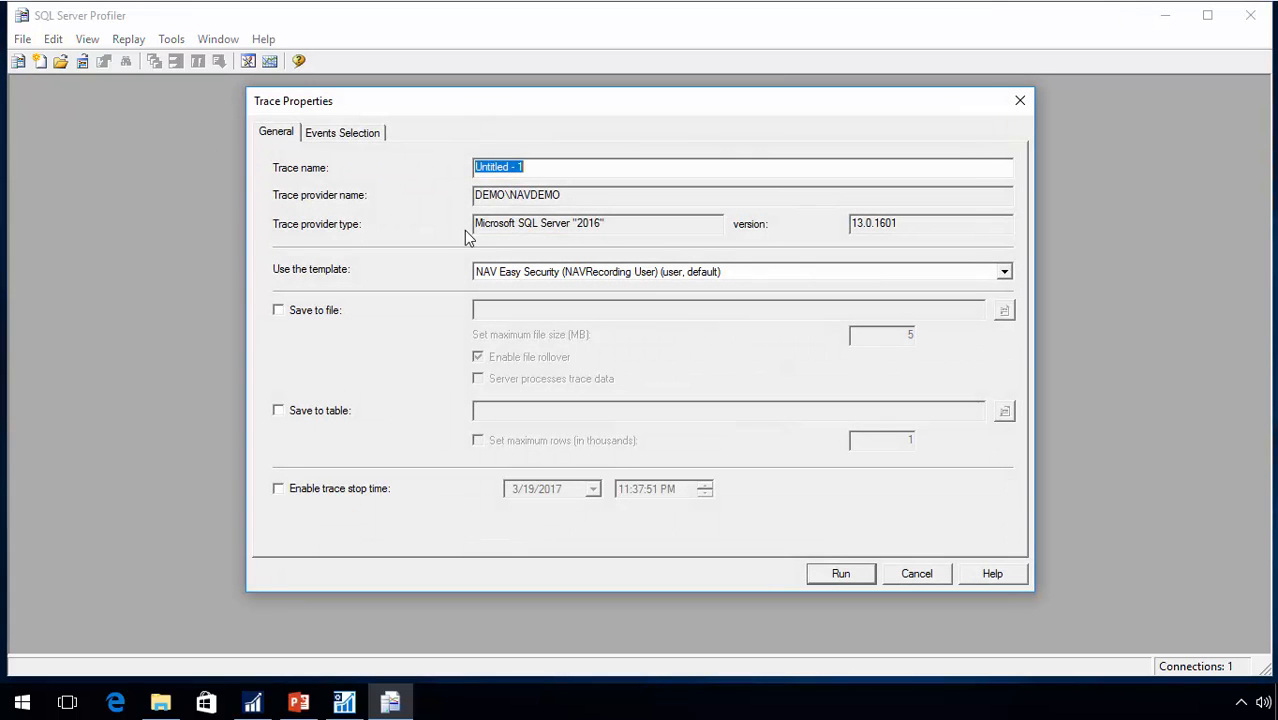
pyautogui.click(334, 134)
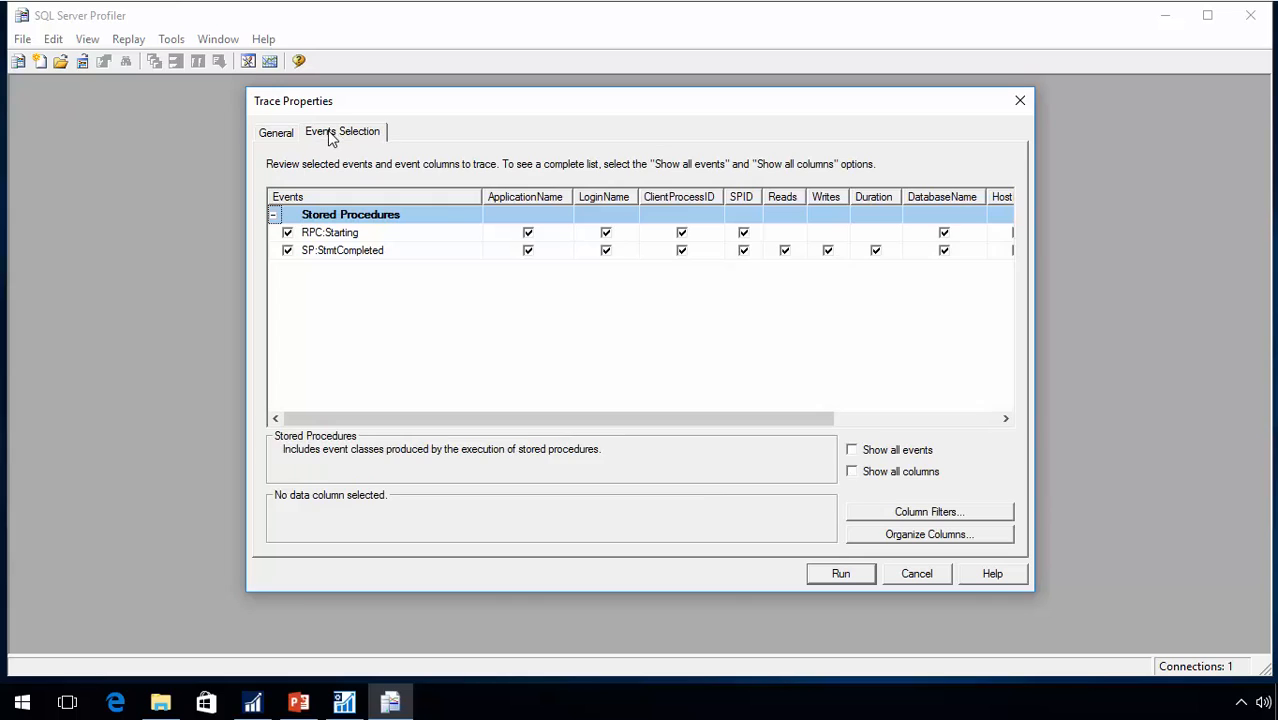
# Add a column filter to the trace so that DatabaseName is like %DEMO%.
pyautogui.click(908, 513)
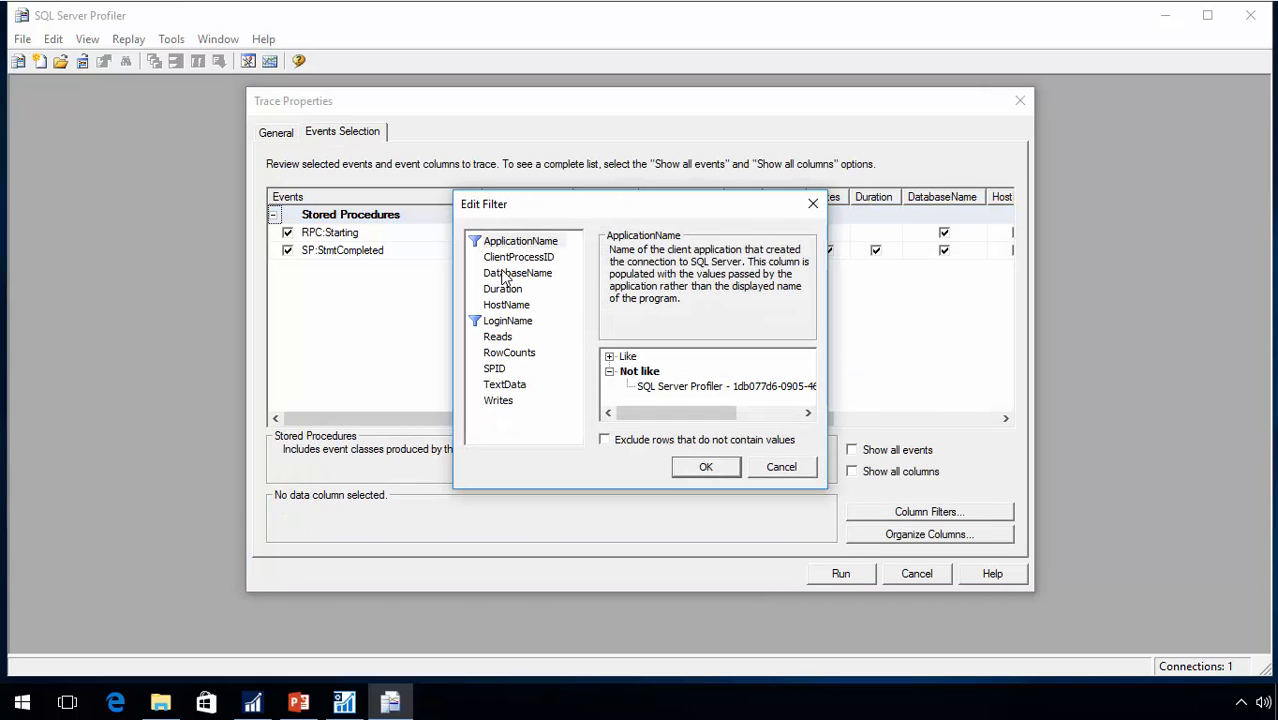
pyautogui.click(505, 276)
pyautogui.click(624, 357)
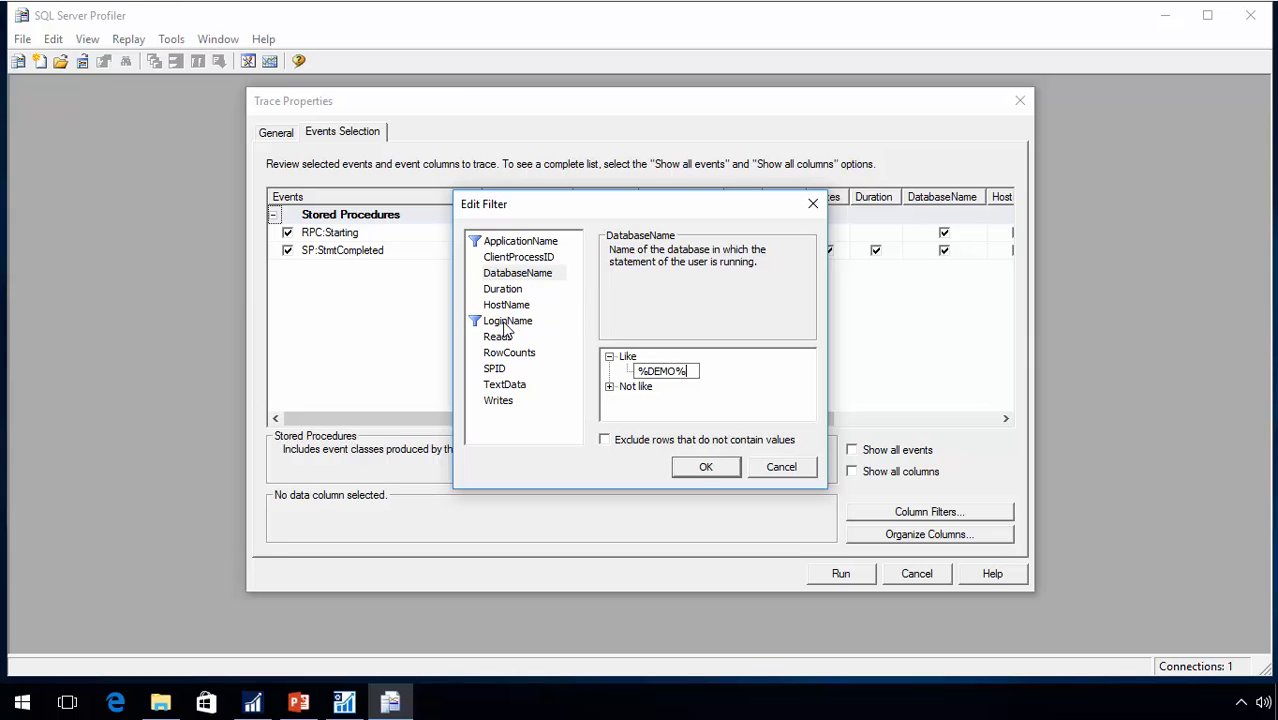
pyautogui.press('Return')
# Check the LoginName filter, accept the column filters, and run the trace.
pyautogui.click(498, 324)
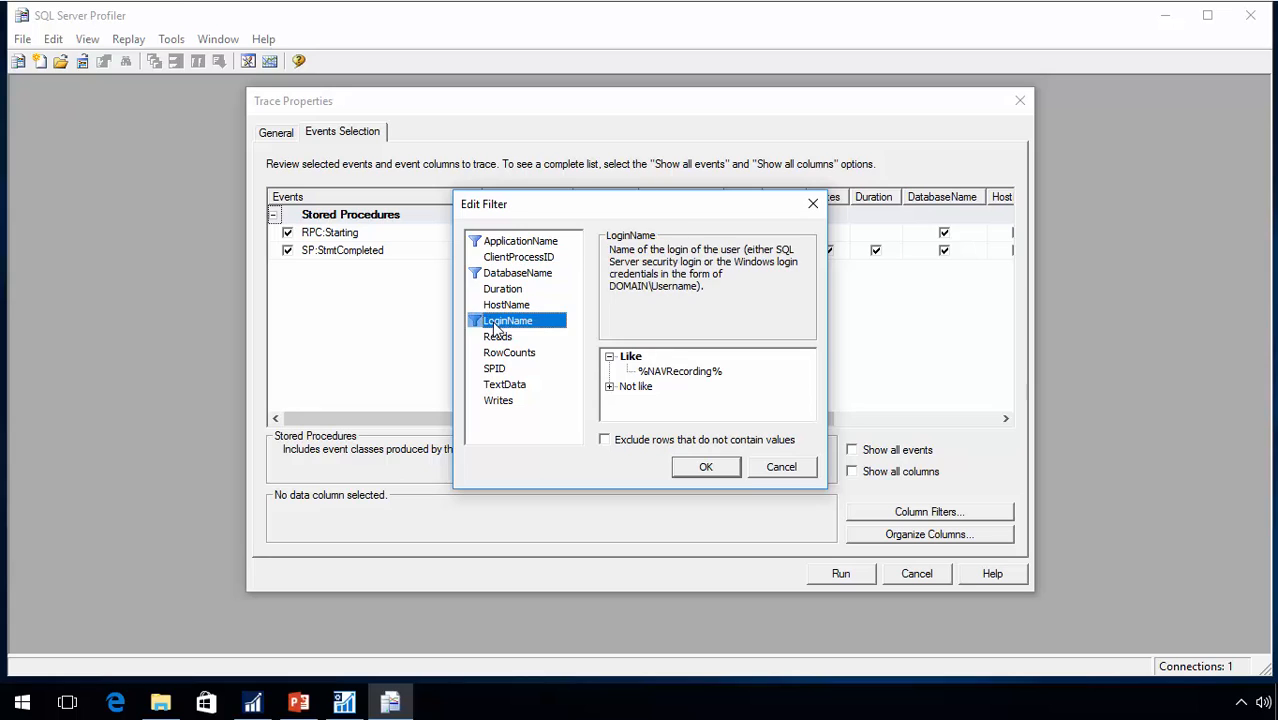
pyautogui.click(712, 471)
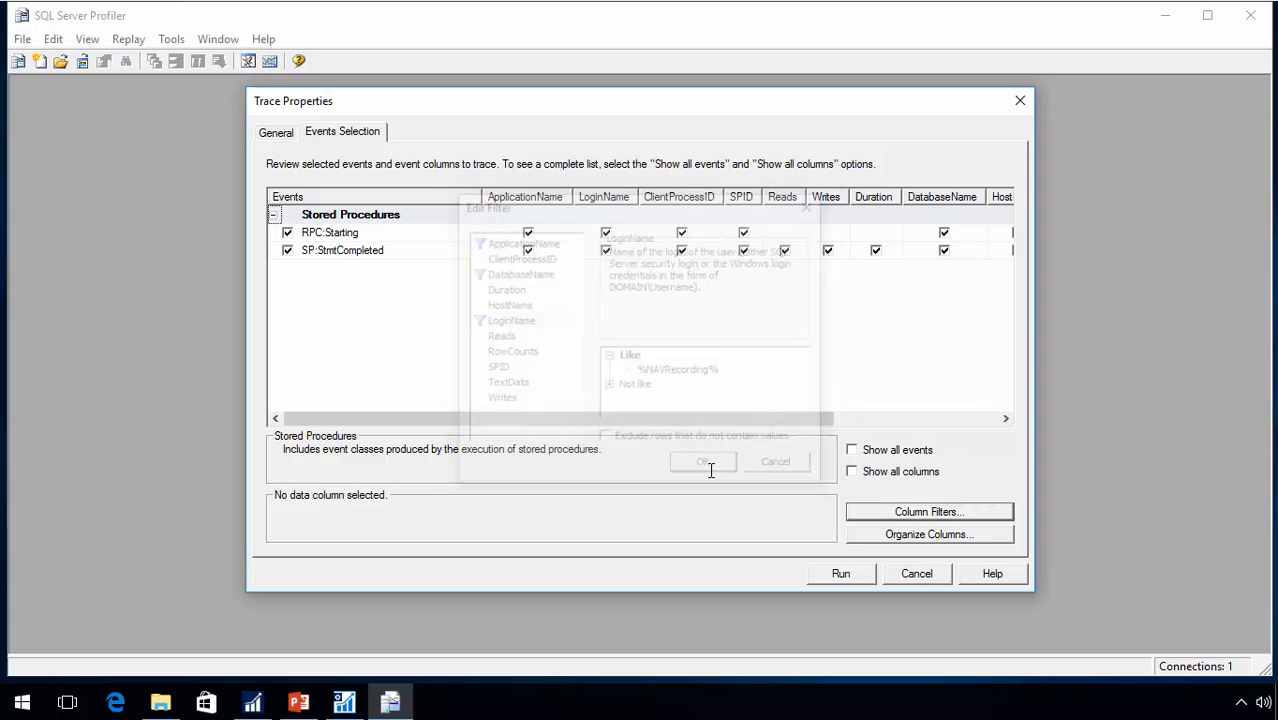
pyautogui.click(851, 573)
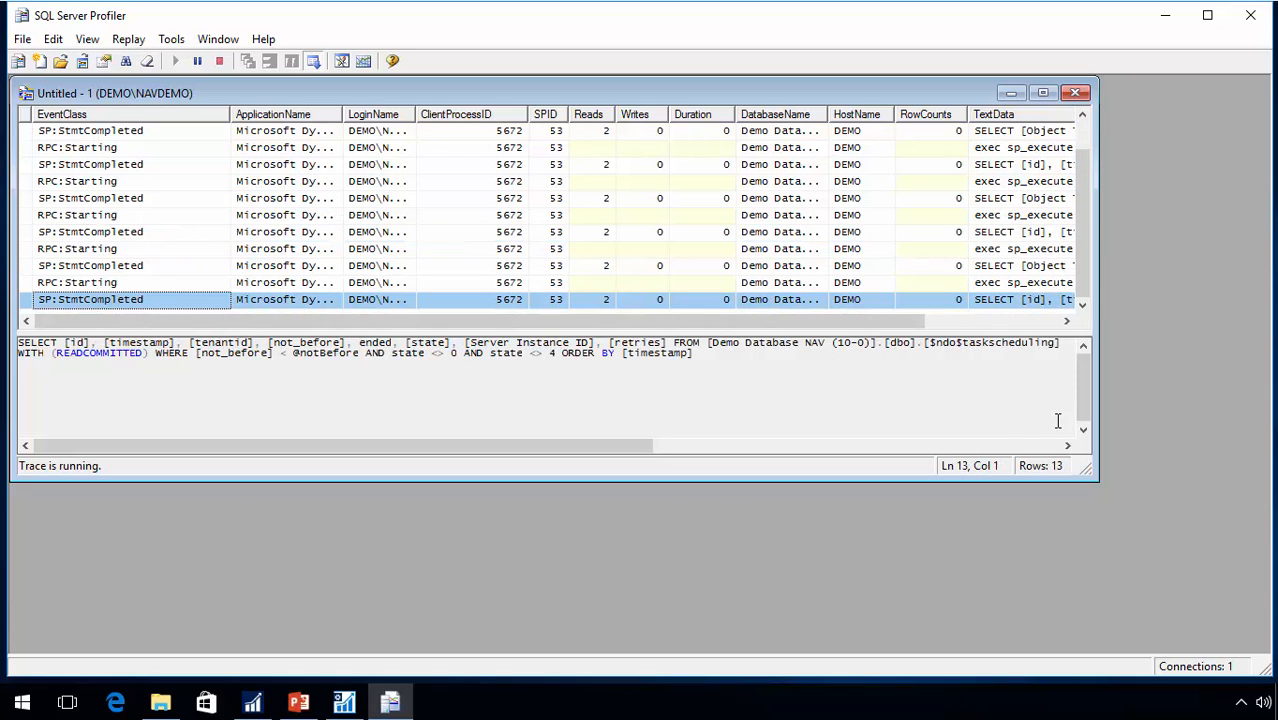
# Maximize the trace window and stop the running trace.
pyautogui.click(1041, 92)
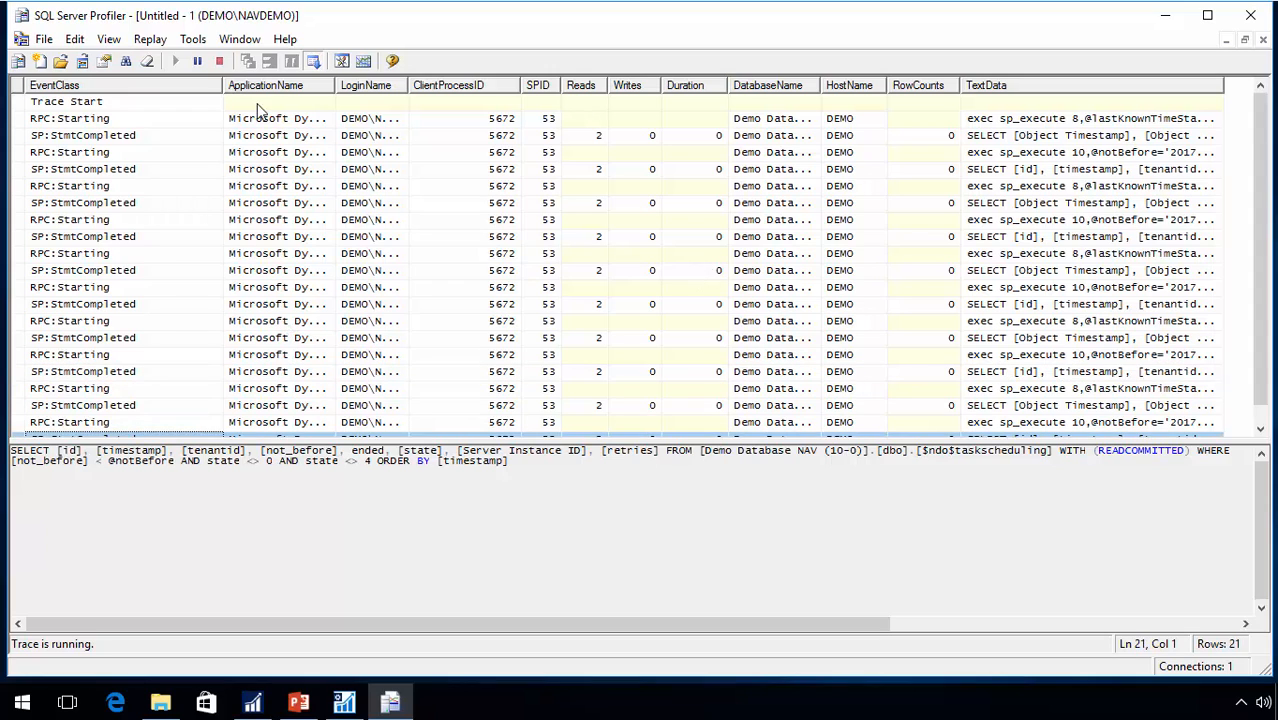
pyautogui.click(219, 61)
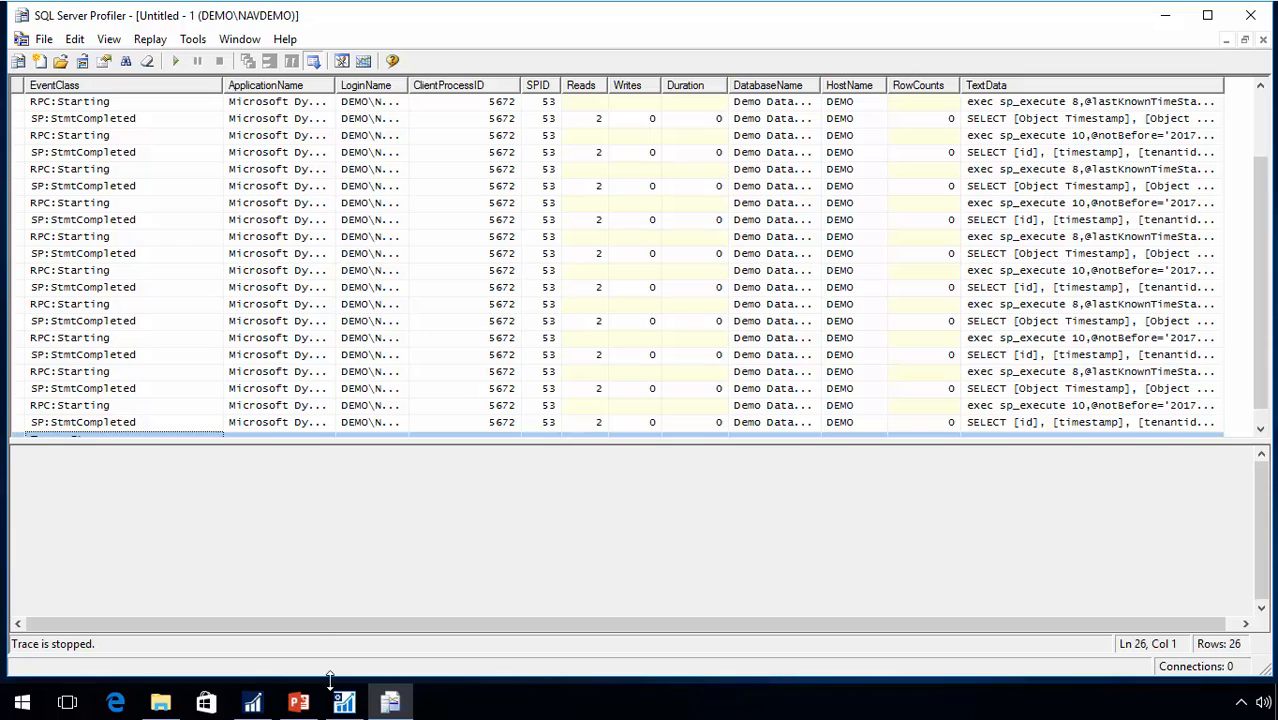
# Switch to Microsoft Dynamics NAV Server administration and show the configuration of the NAVRecording instance.
pyautogui.moveTo(345, 705)
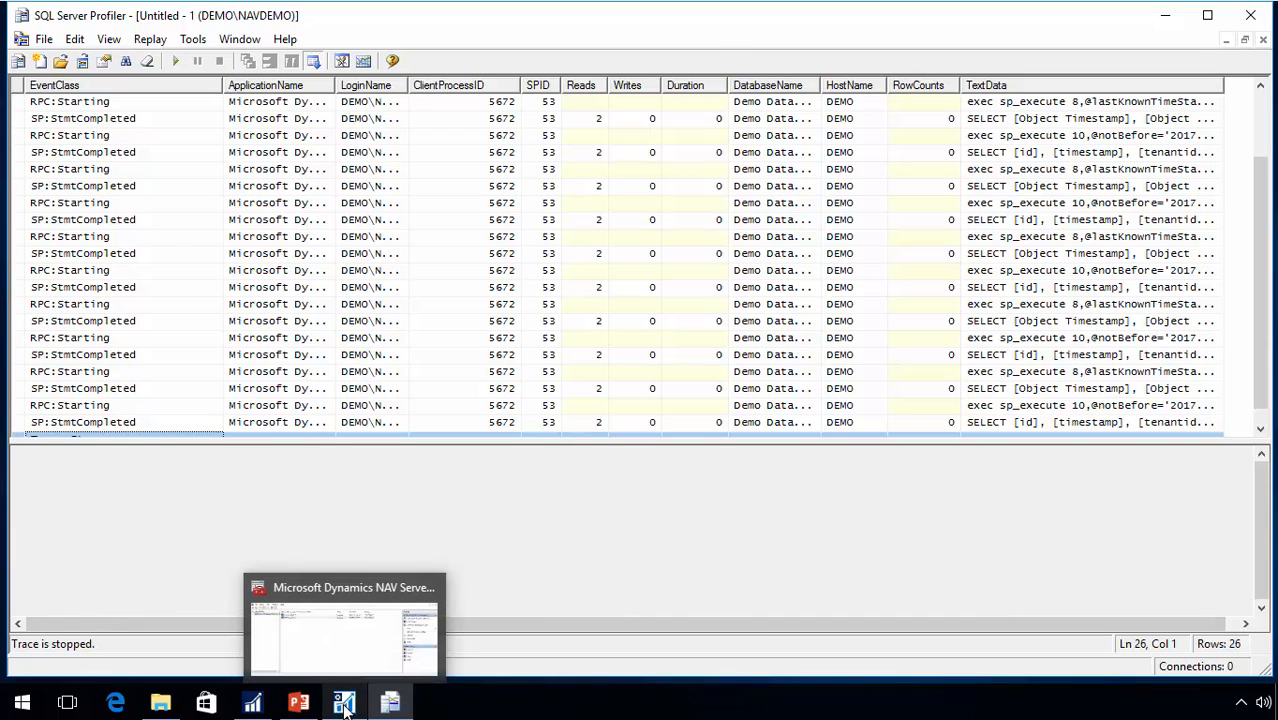
pyautogui.click(345, 705)
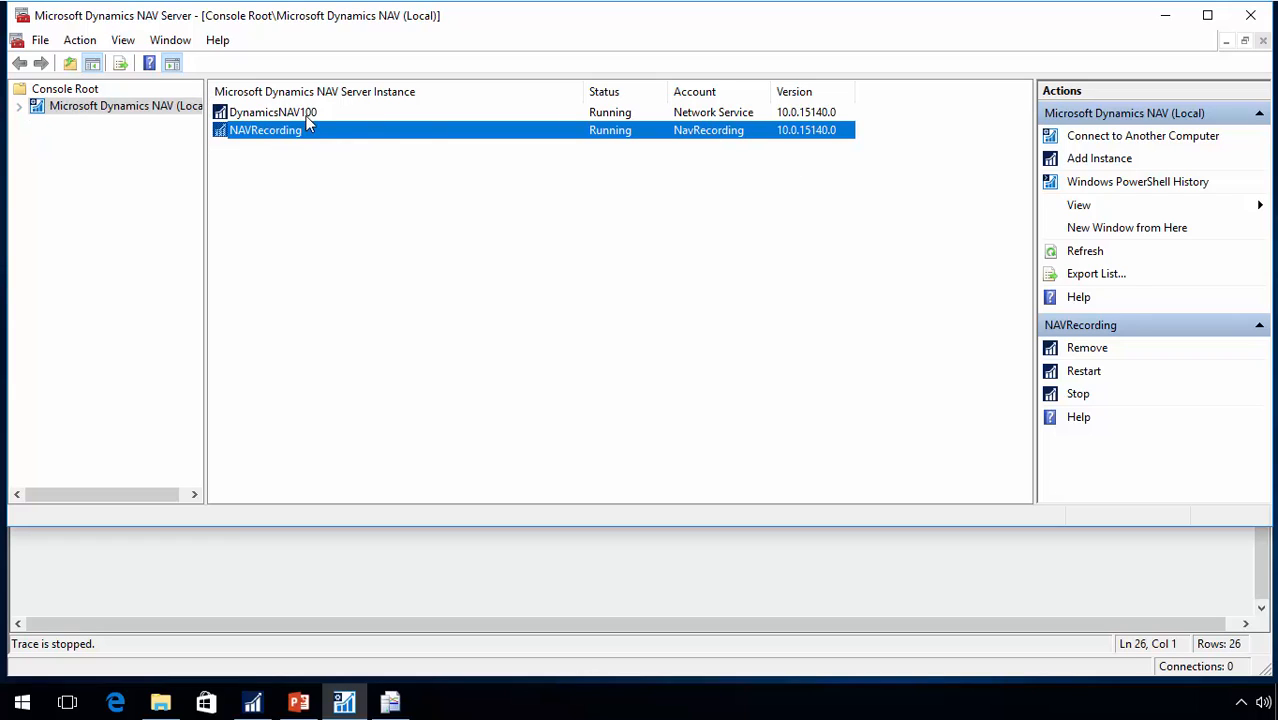
pyautogui.click(19, 106)
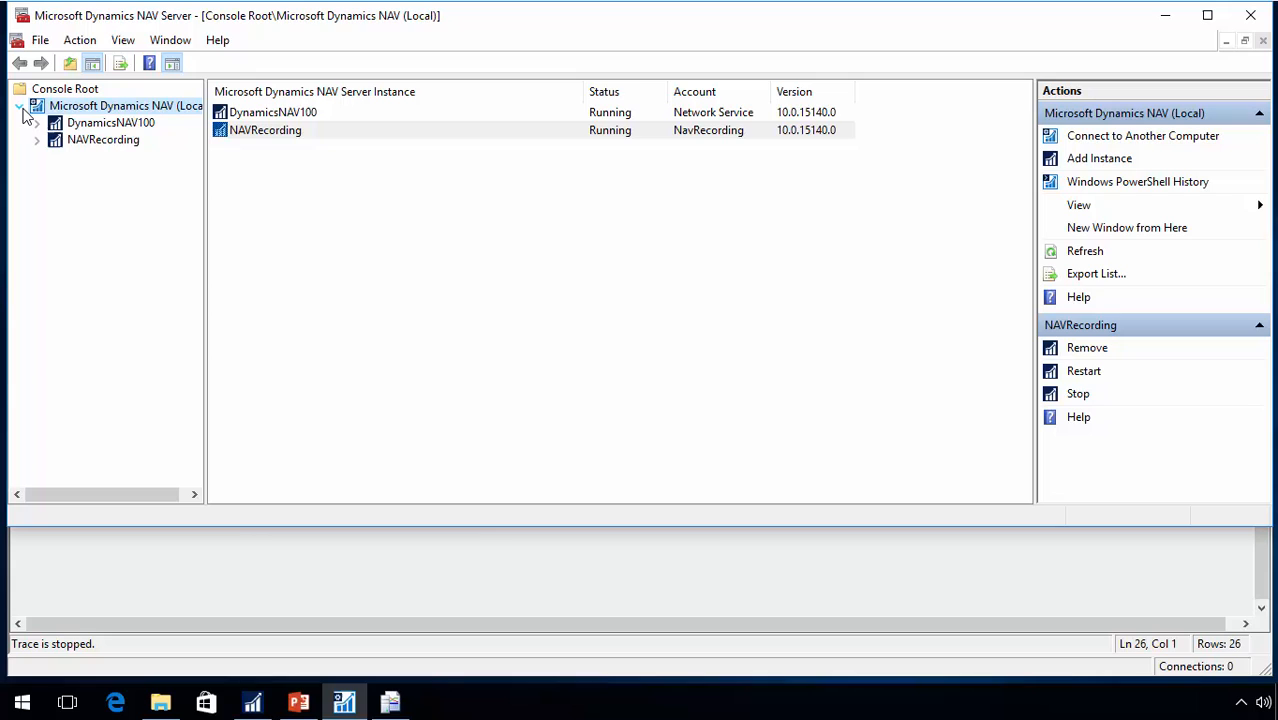
pyautogui.click(95, 140)
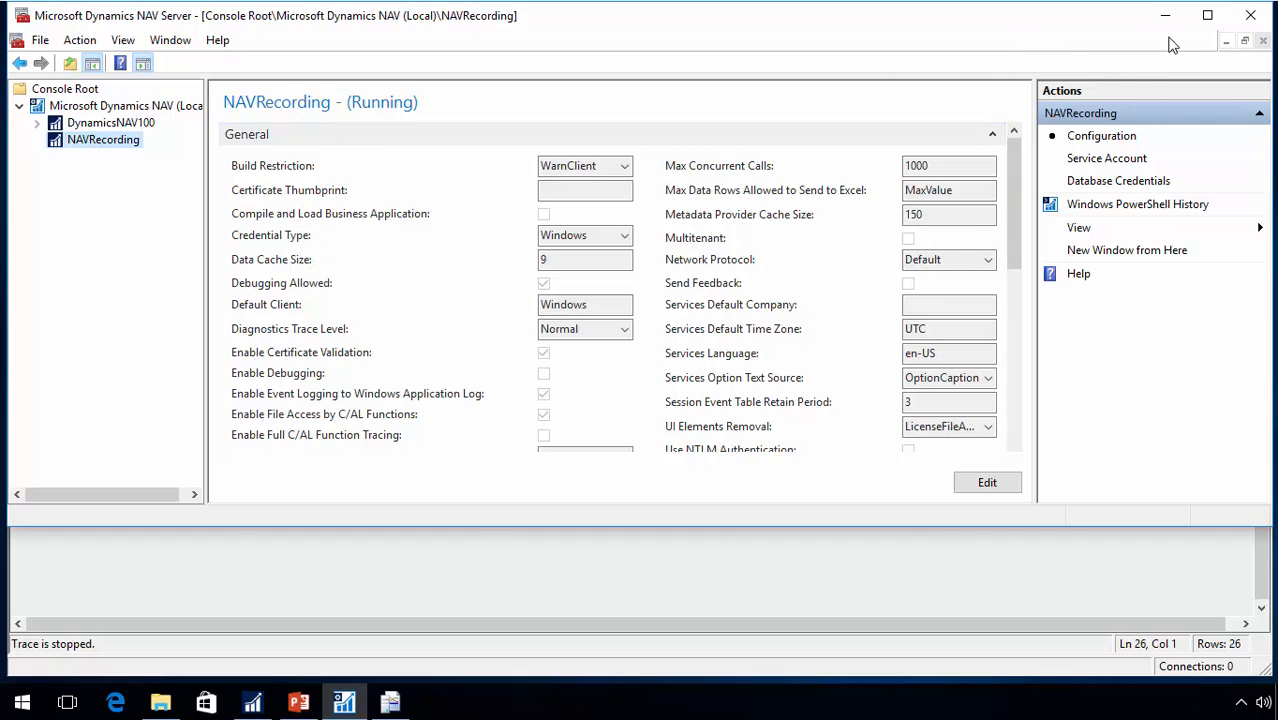
# Return to the list of local server instances and restart NAVRecording.
pyautogui.click(65, 88)
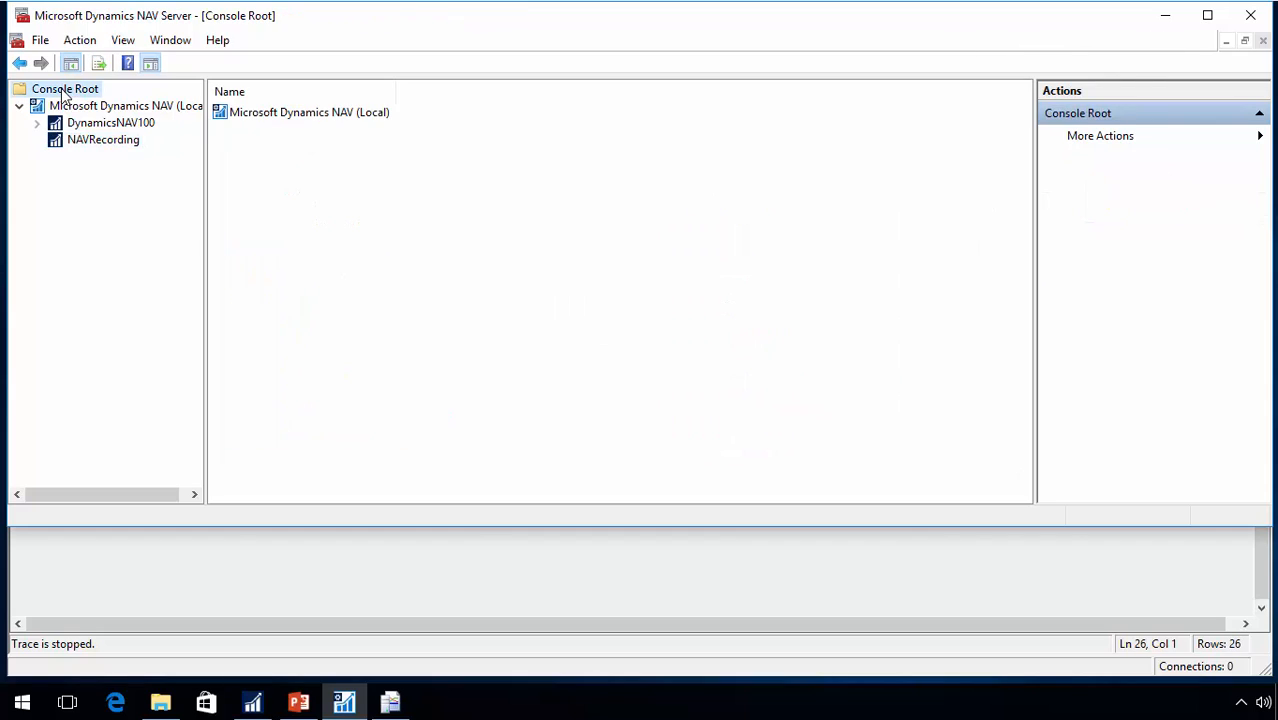
pyautogui.click(100, 107)
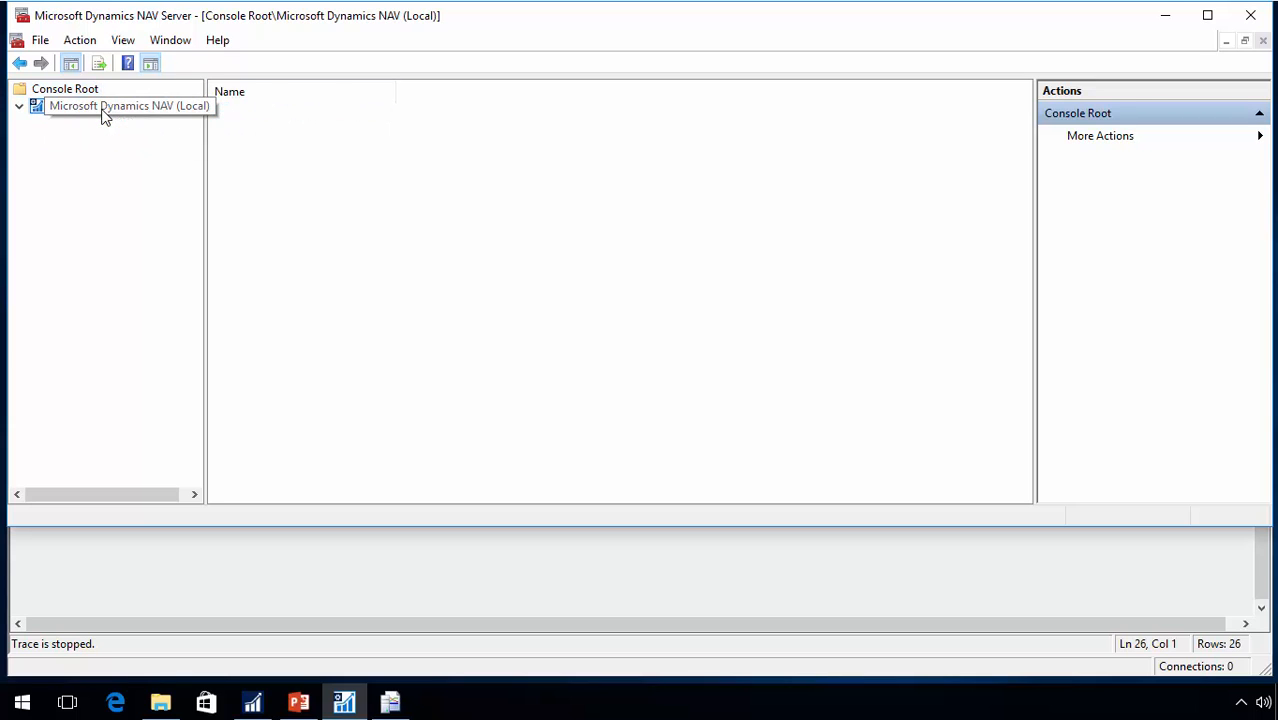
pyautogui.rightClick(273, 131)
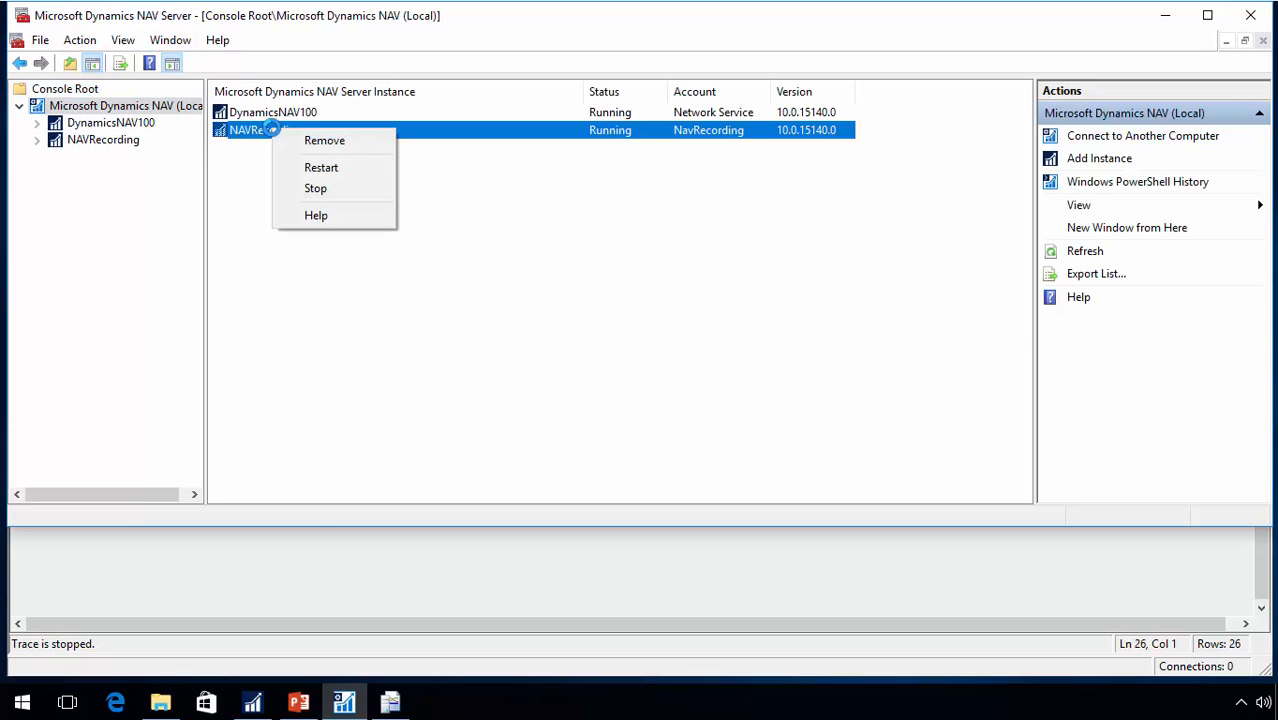
pyautogui.click(321, 168)
pyautogui.click(675, 308)
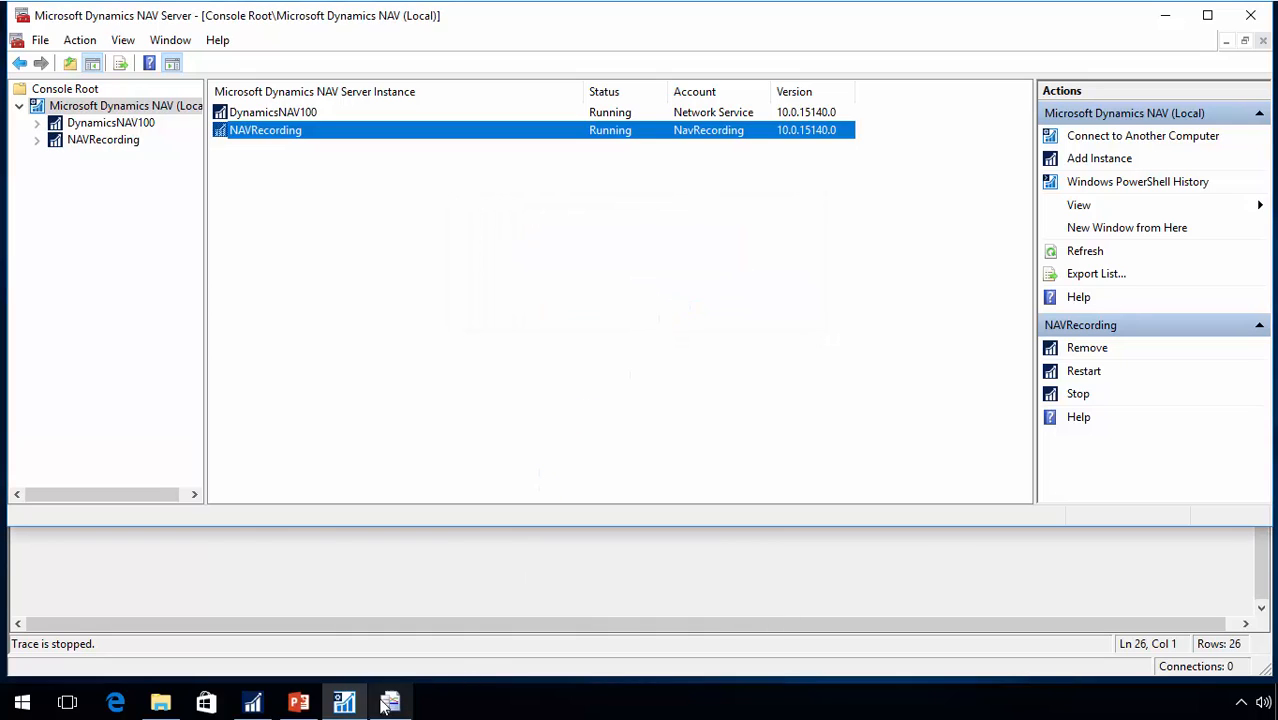
# Switch to the Dynamics NAV client and connect it to localhost:7056/NAVRecording with the company CRONUS International Ltd.
pyautogui.moveTo(255, 706)
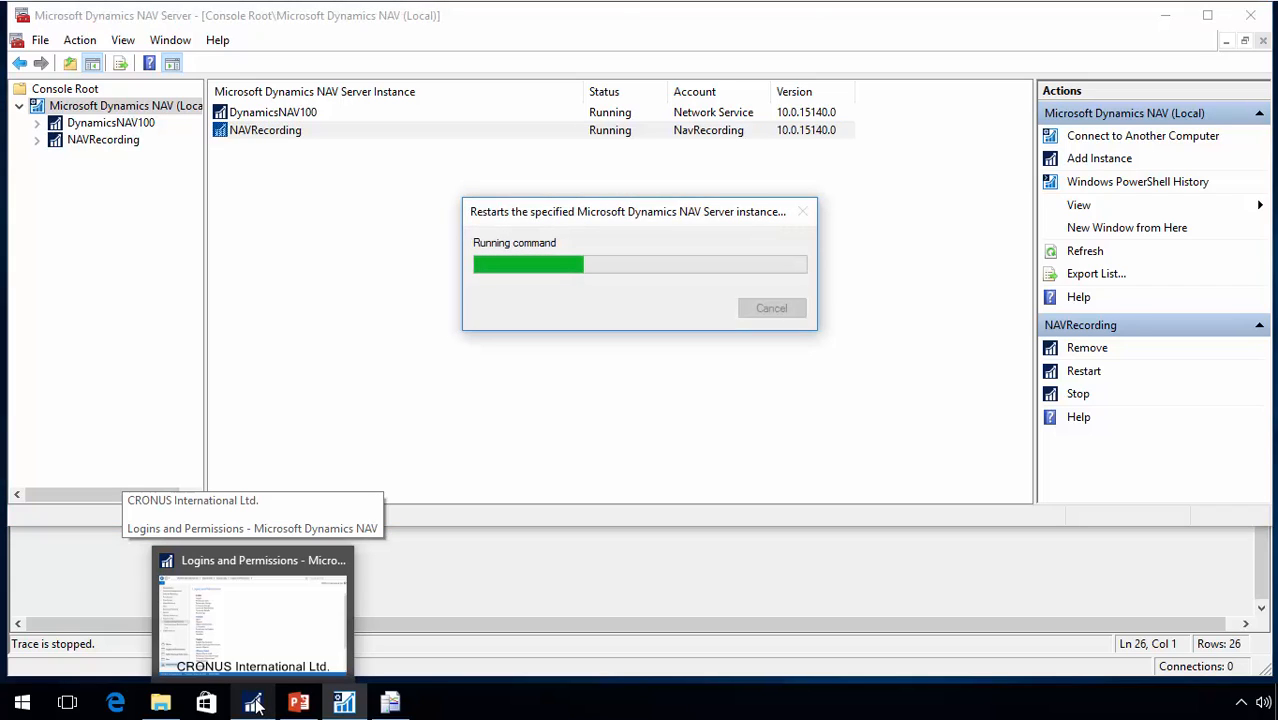
pyautogui.click(255, 706)
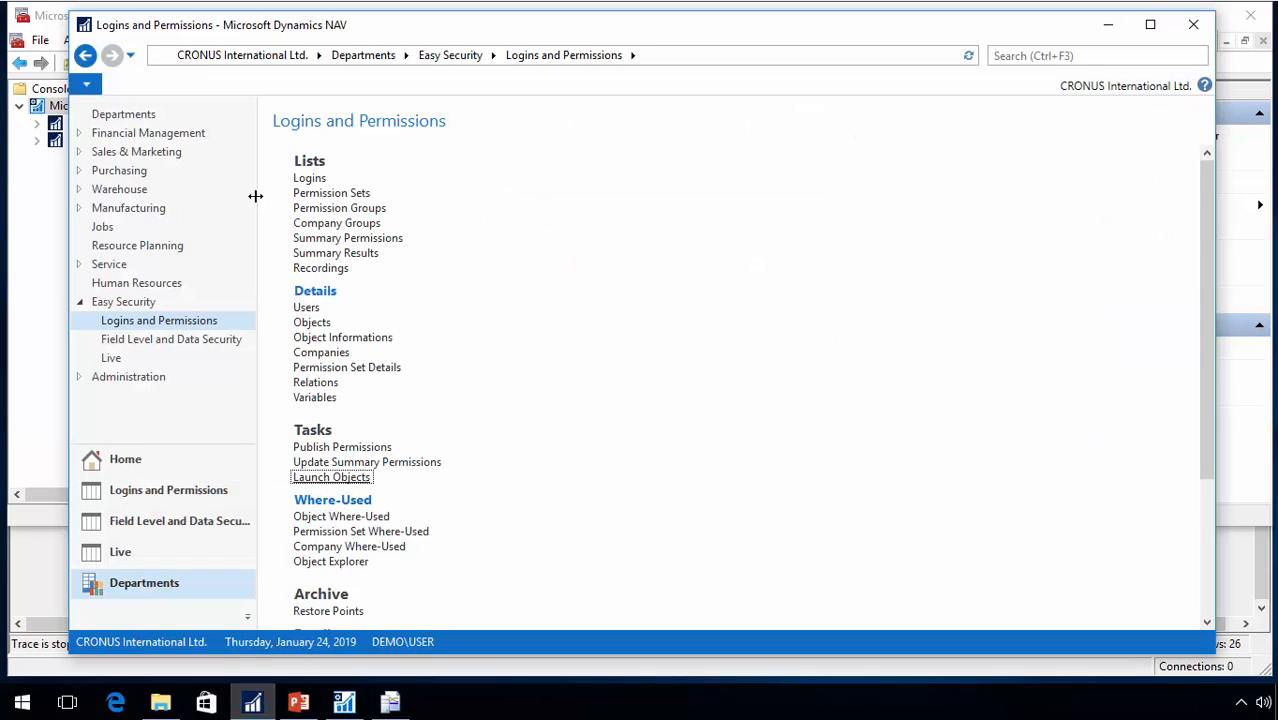
pyautogui.click(86, 84)
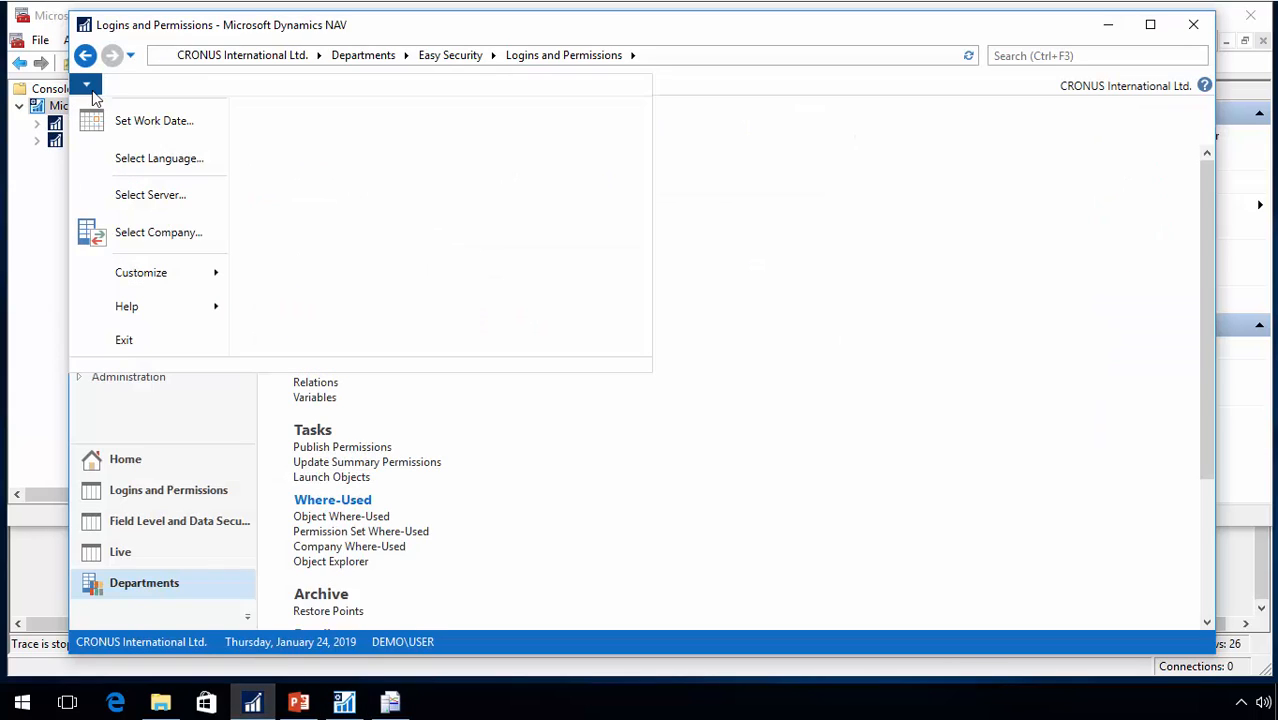
pyautogui.click(150, 195)
pyautogui.click(831, 340)
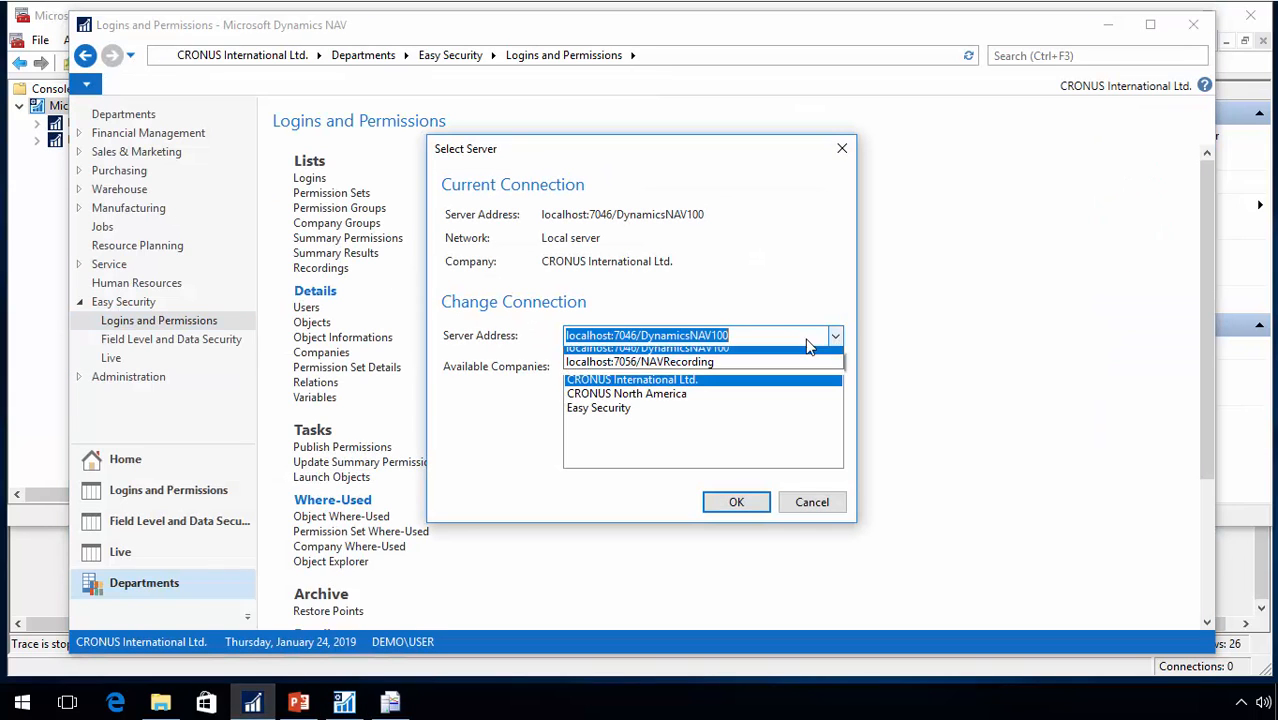
pyautogui.click(641, 370)
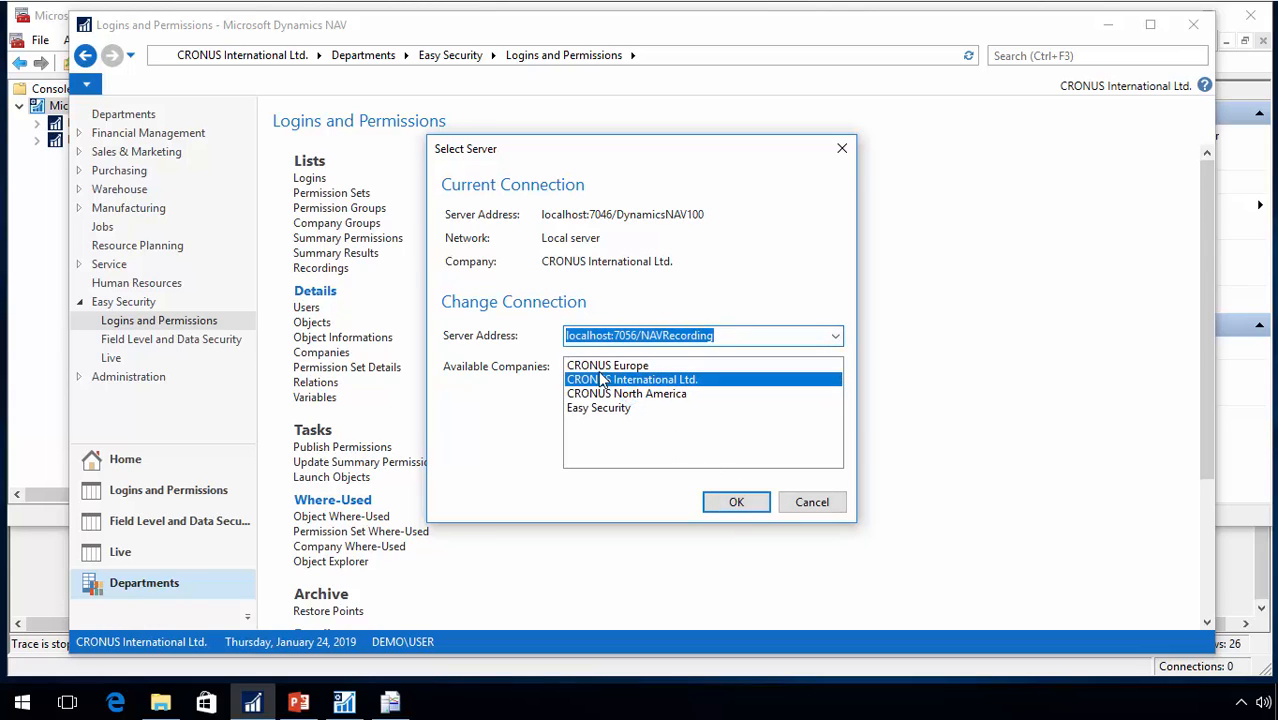
pyautogui.click(745, 507)
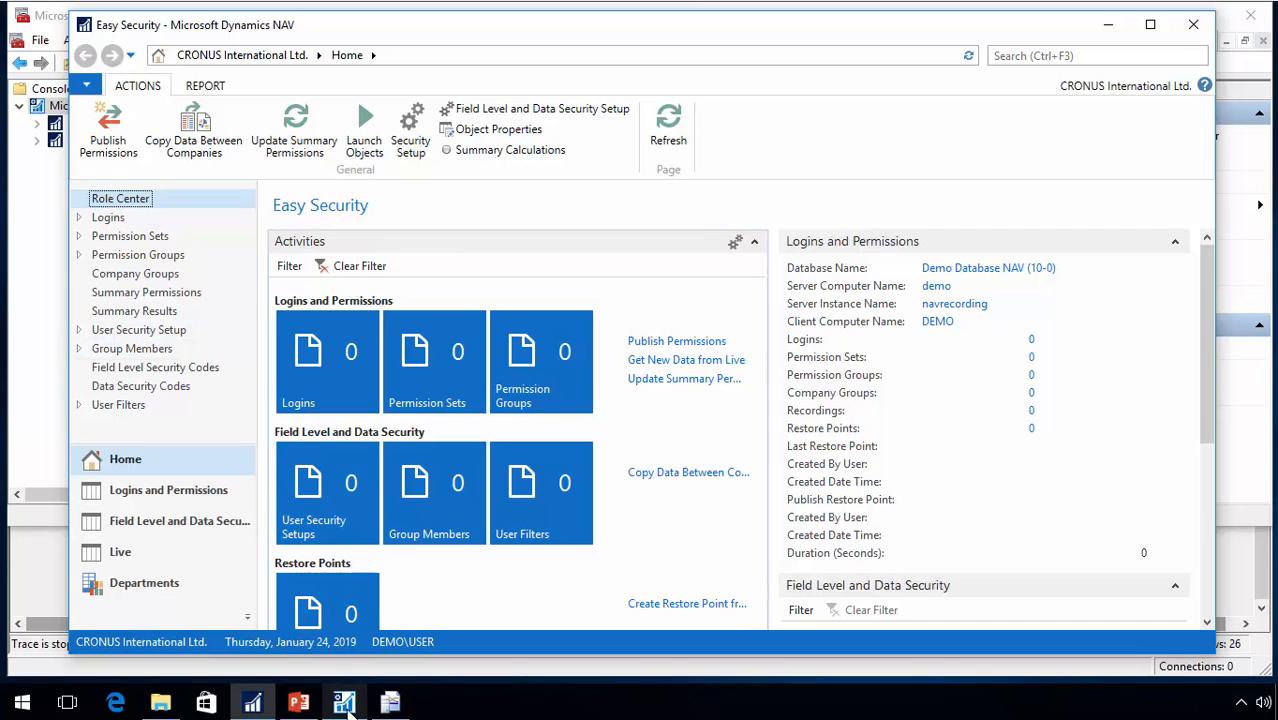
# Find the User Personalization page by searching for "user per" and open the card for DEMO\USER.
pyautogui.moveTo(398, 708)
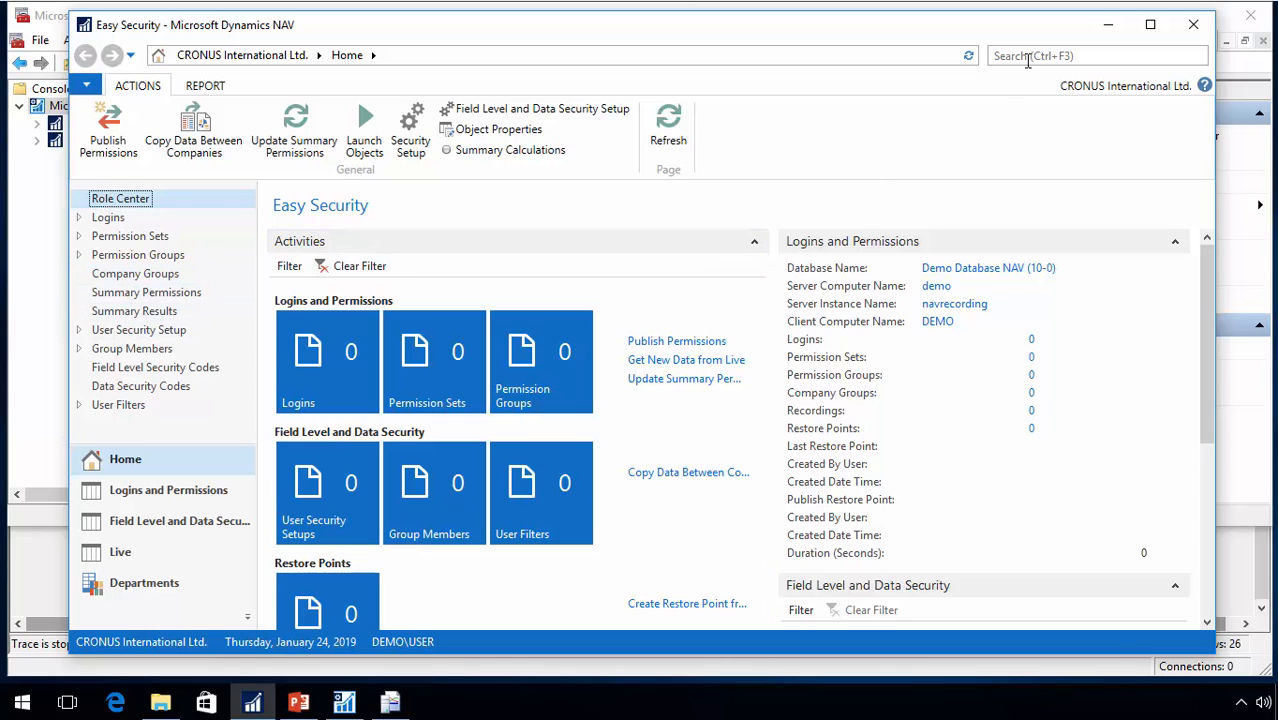
pyautogui.click(1026, 57)
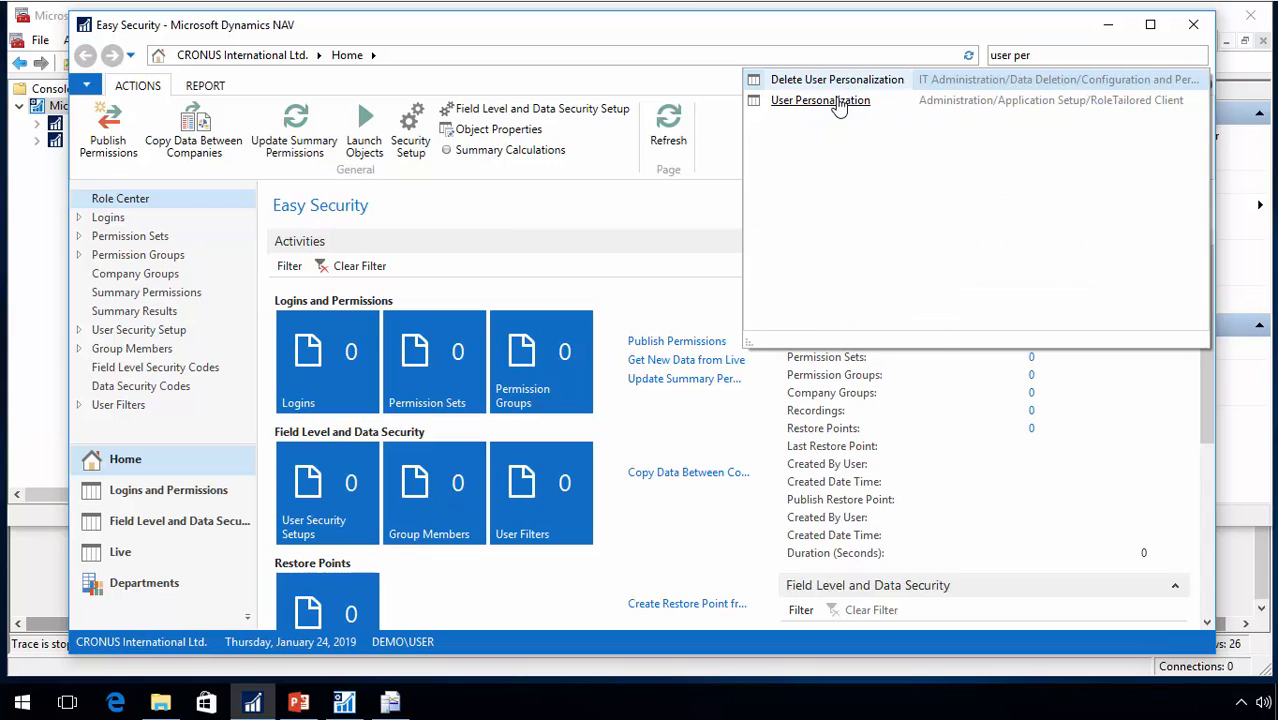
pyautogui.click(836, 100)
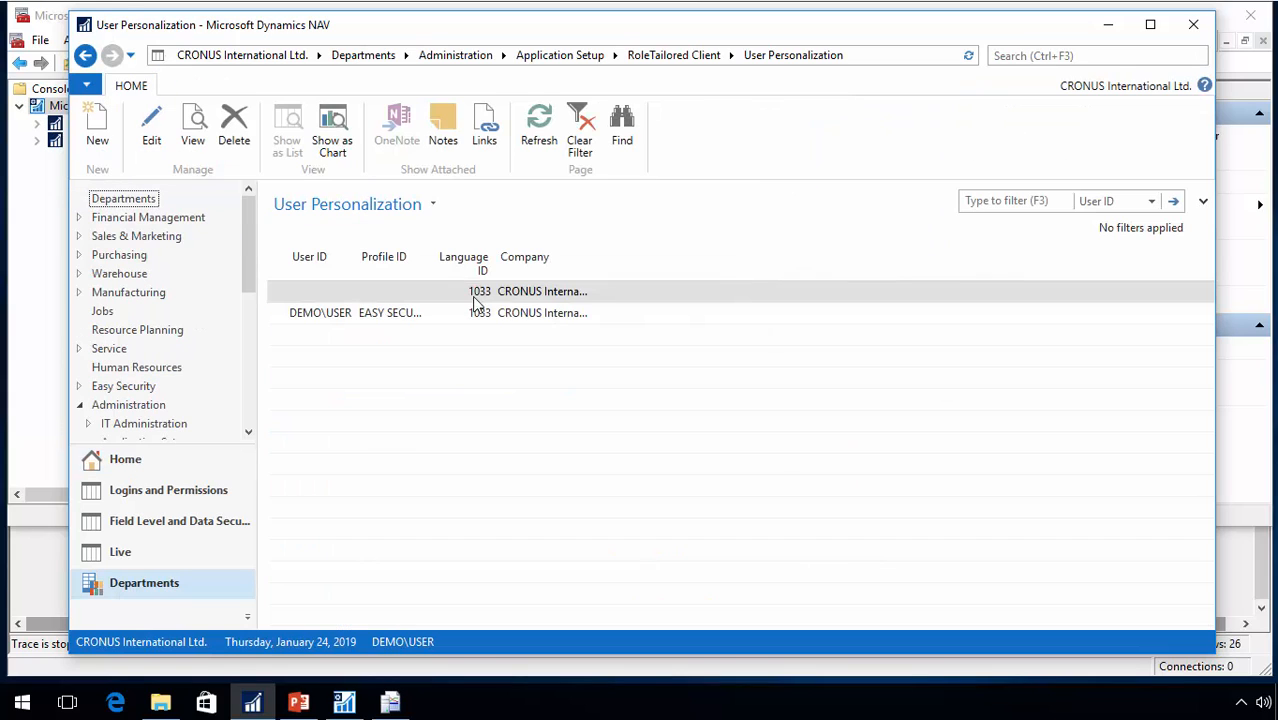
pyautogui.doubleClick(305, 315)
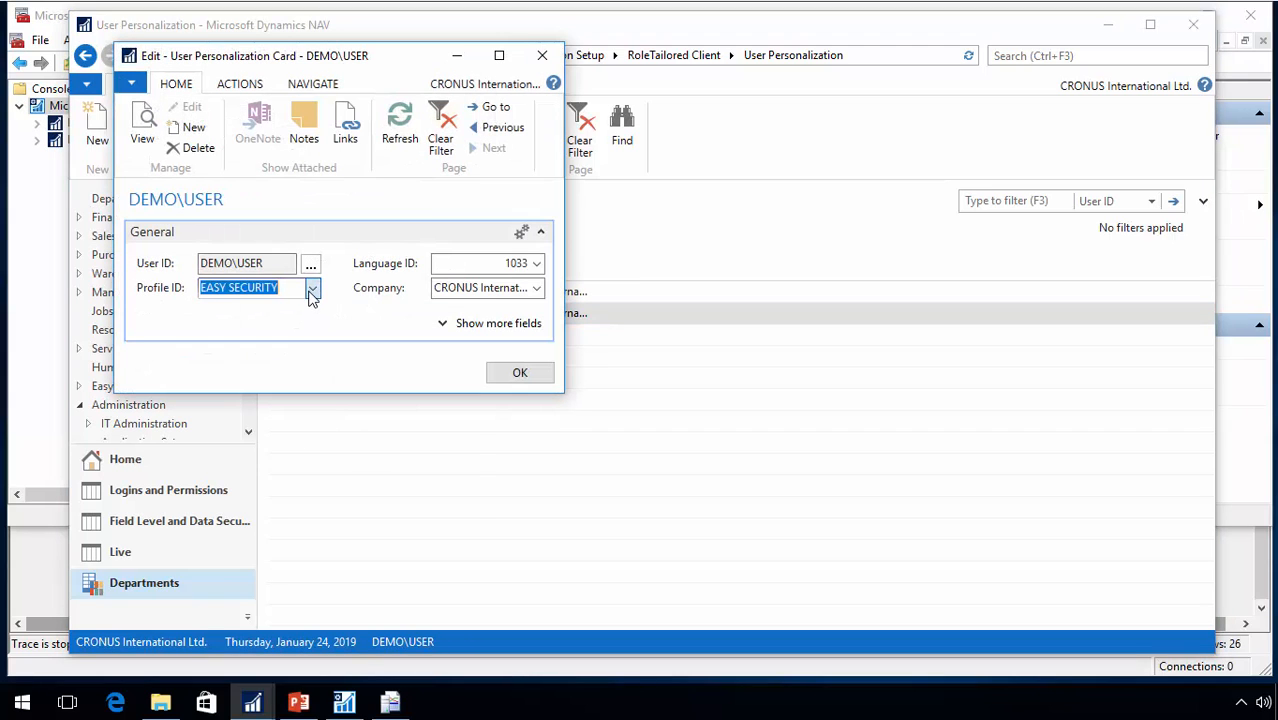
# Set the user's Profile ID to EASY SECURITY LAUNCH, save the card, and widen the Profile ID column in the list.
pyautogui.click(312, 290)
pyautogui.scroll(-1, 314, 424)
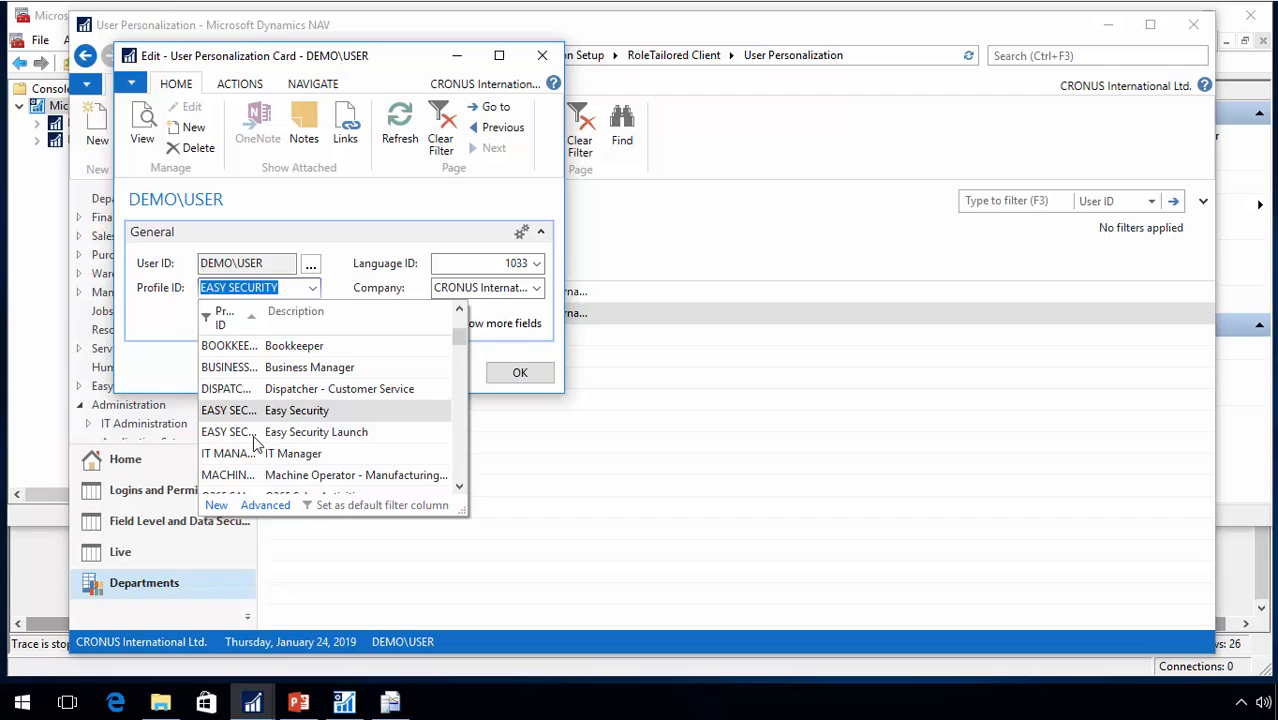
pyautogui.click(254, 433)
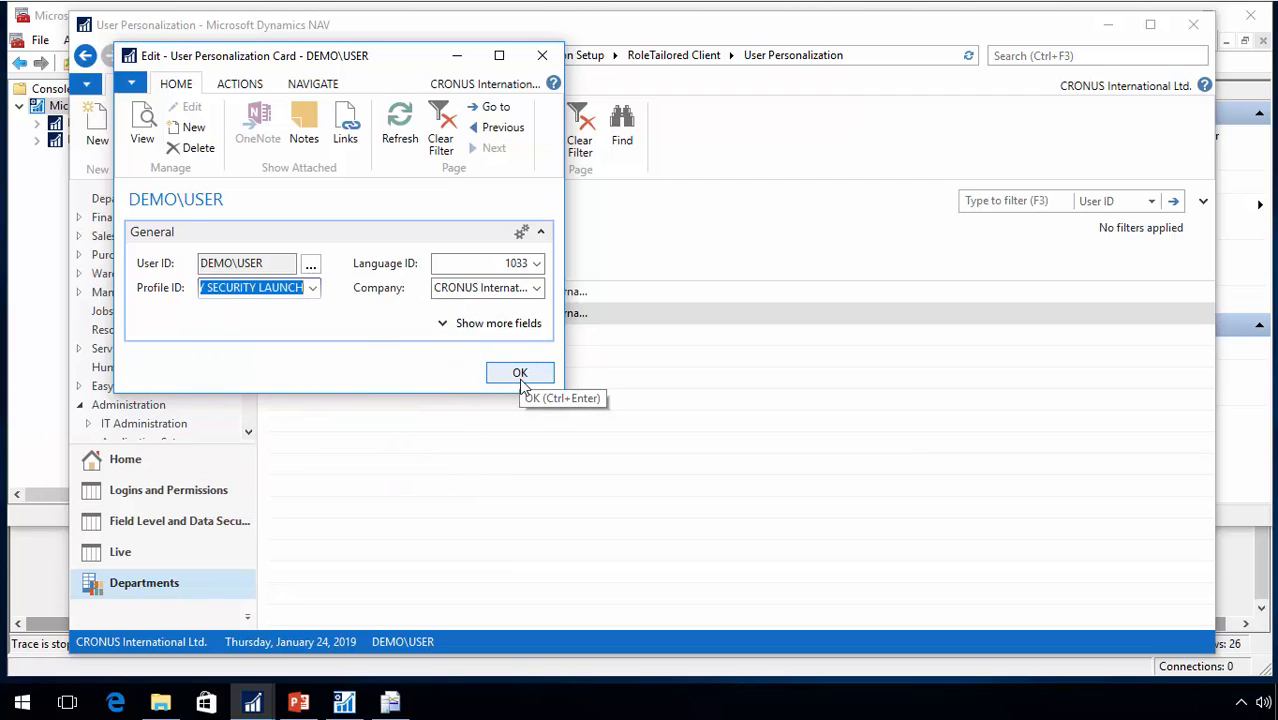
pyautogui.click(312, 290)
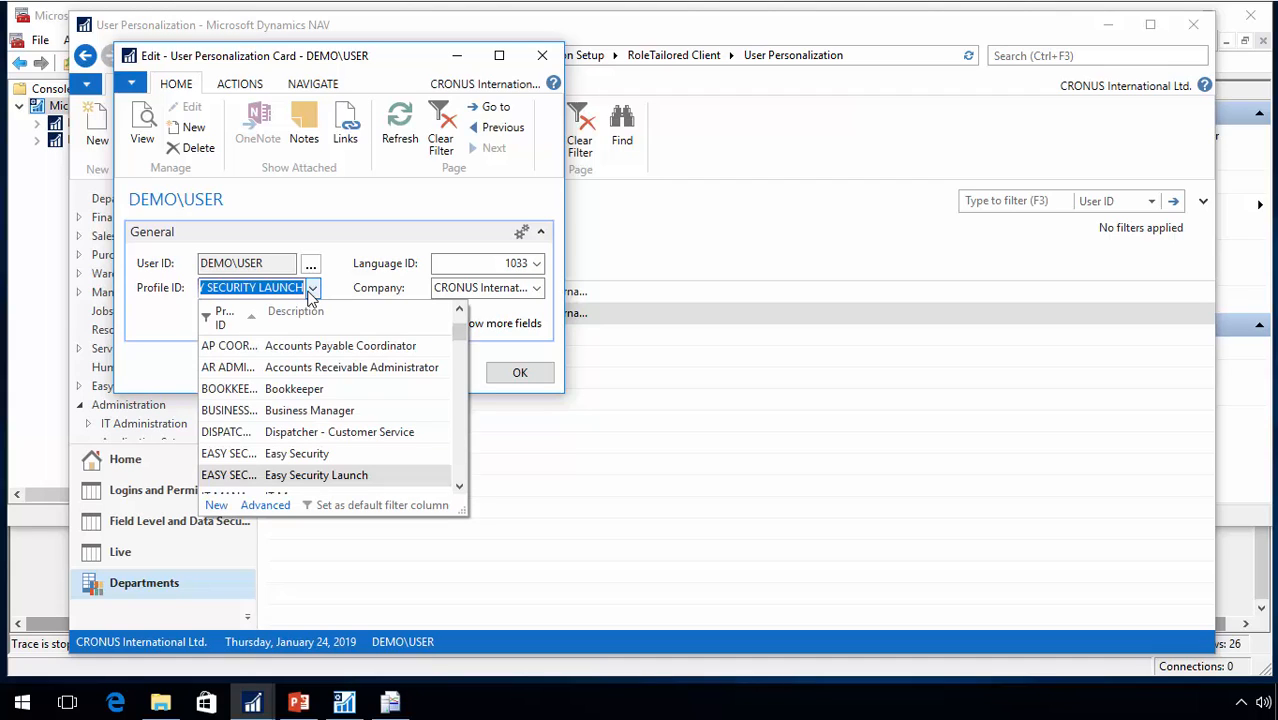
pyautogui.click(520, 372)
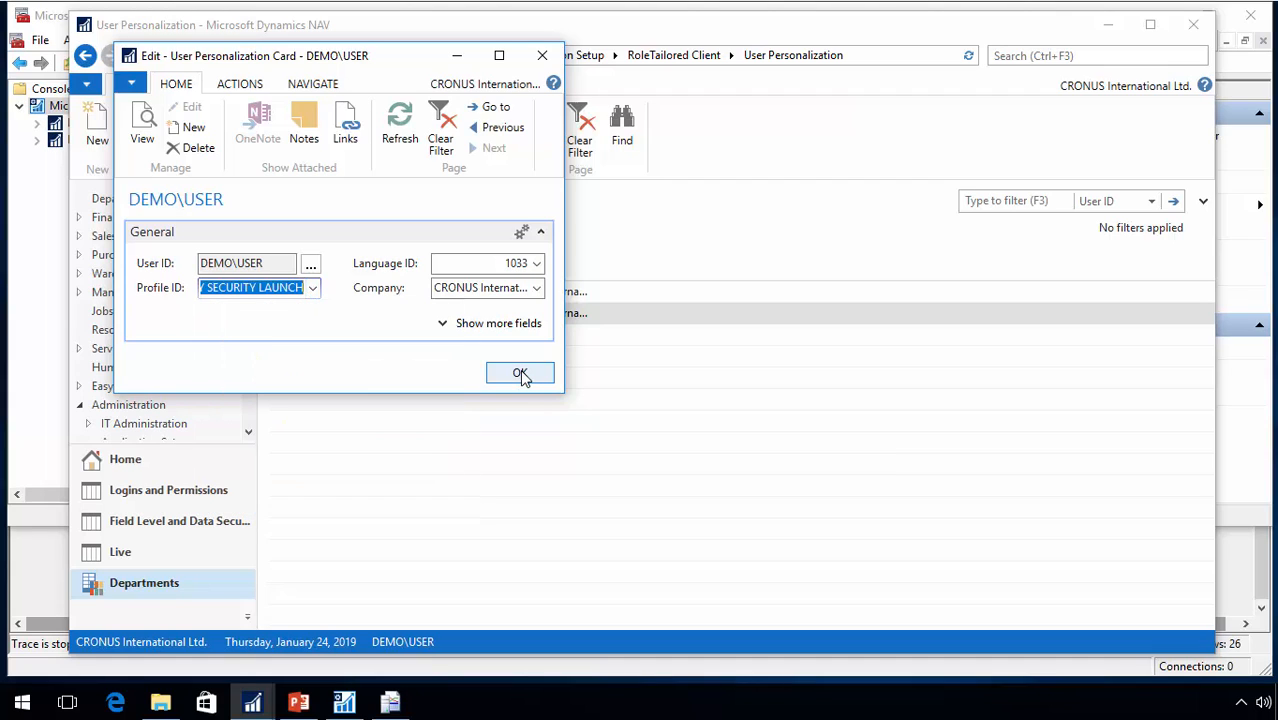
pyautogui.click(520, 373)
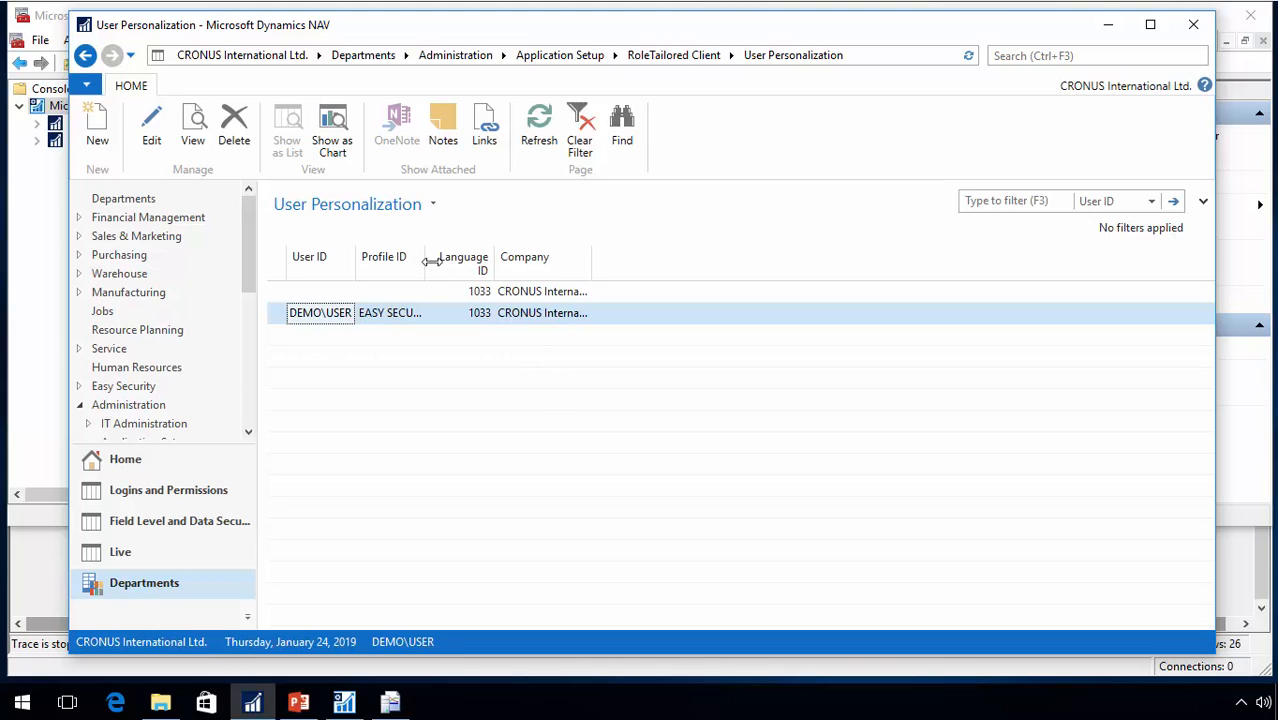
pyautogui.moveTo(432, 261); pyautogui.dragTo(517, 263)
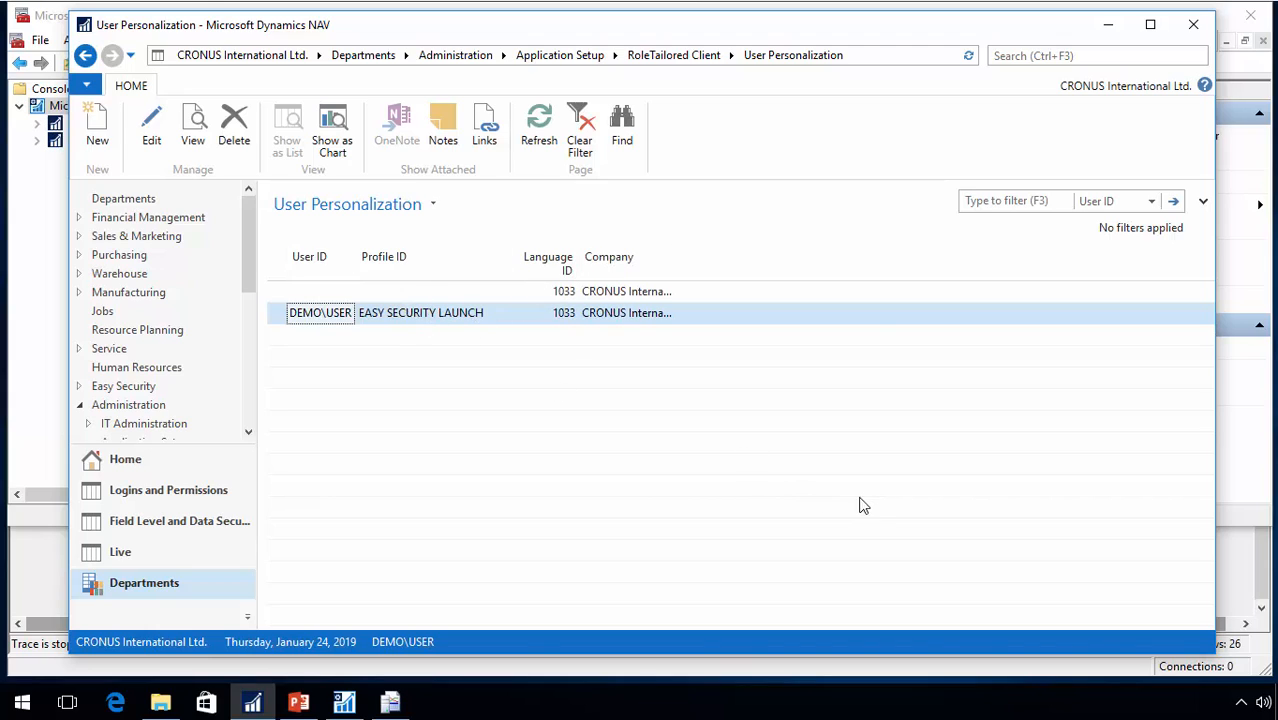
# Reconnect the client to localhost:7056/NAVRecording with CRONUS International Ltd. and check the Launch Objects list from the Role Center.
pyautogui.click(86, 86)
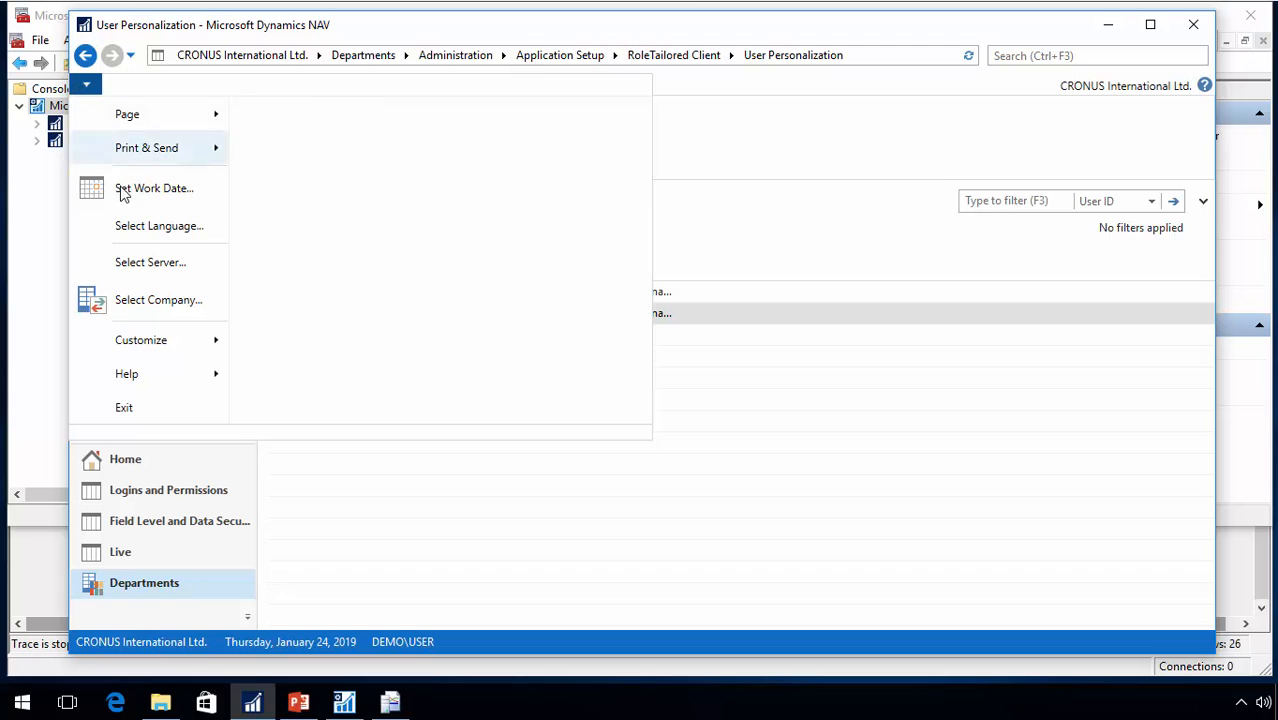
pyautogui.click(150, 262)
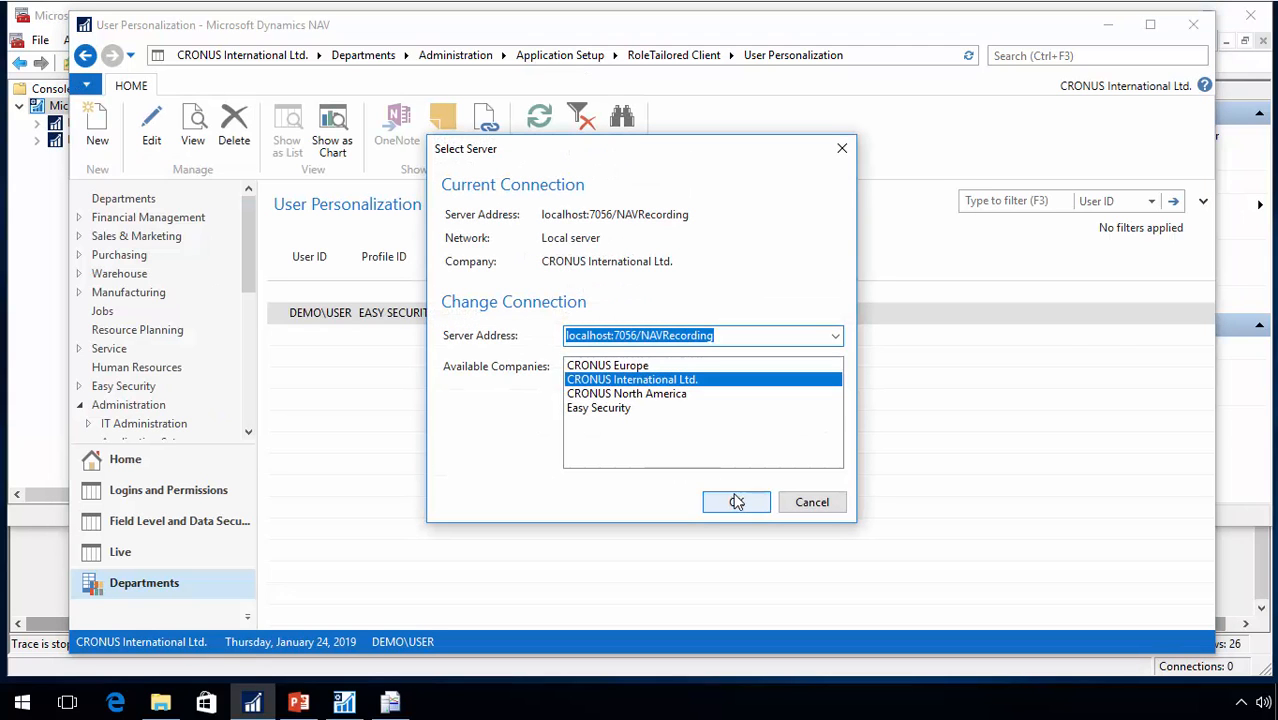
pyautogui.click(738, 503)
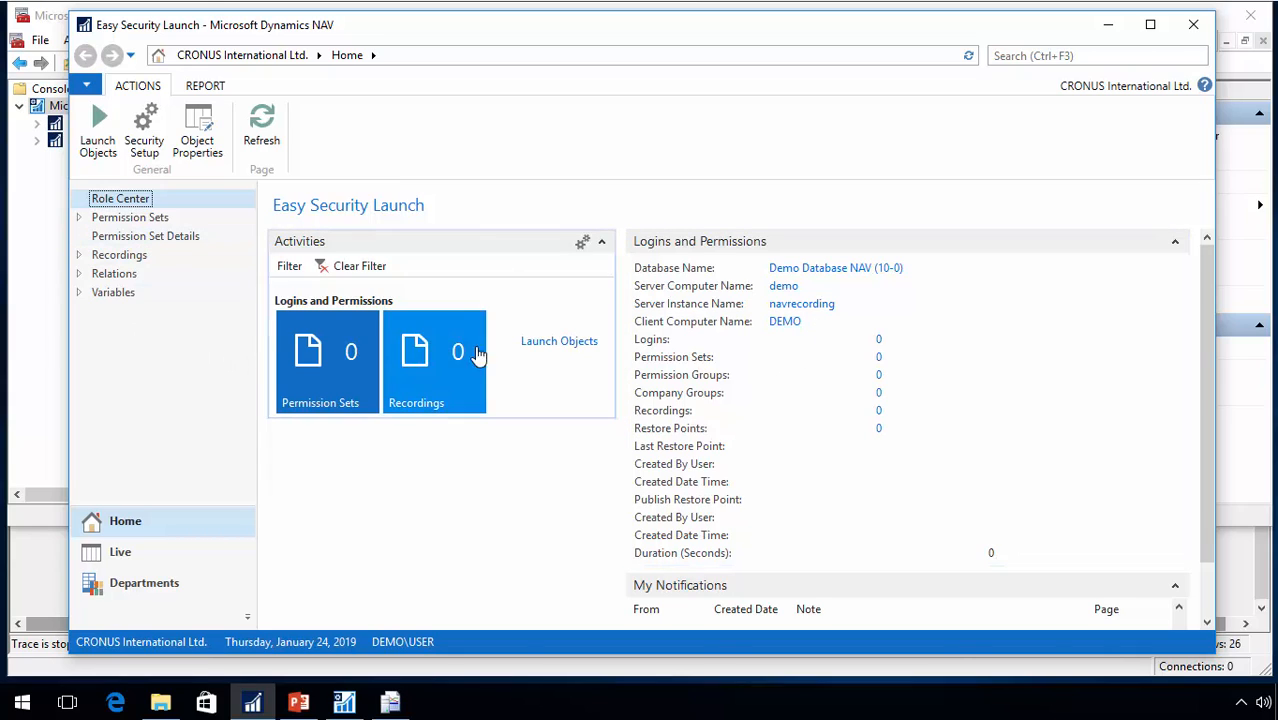
pyautogui.click(541, 342)
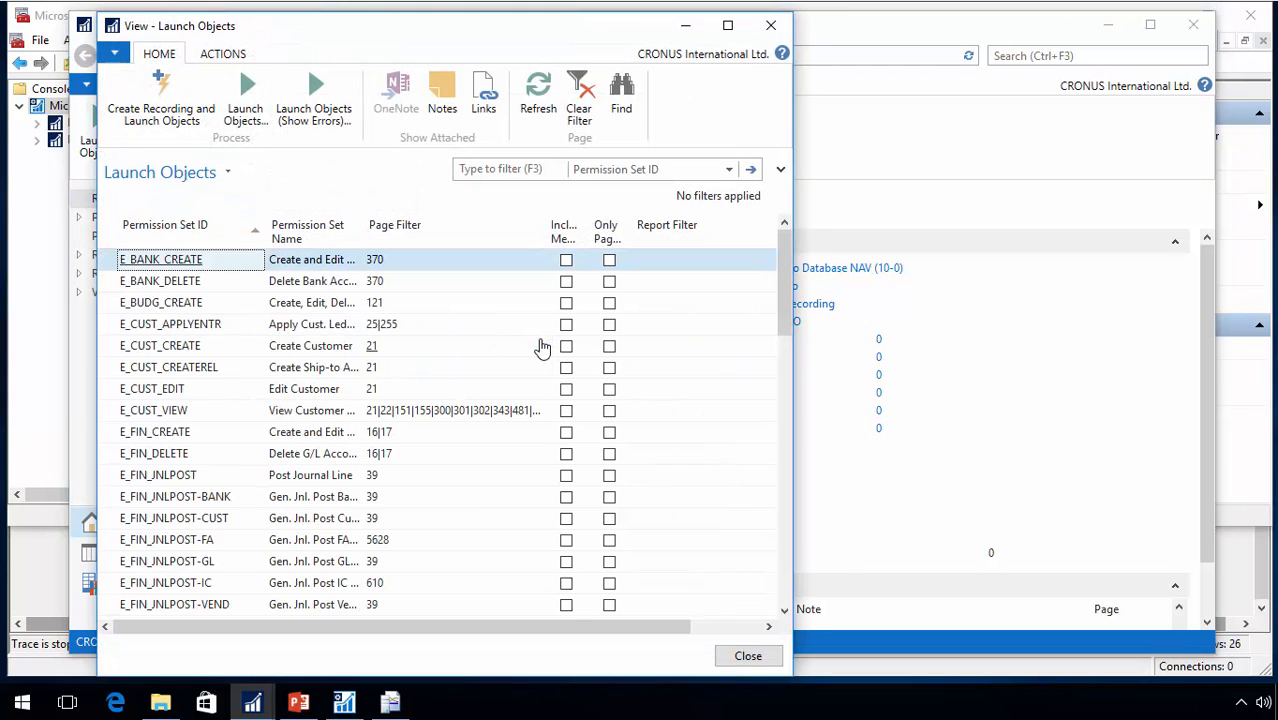
pyautogui.press('Escape')
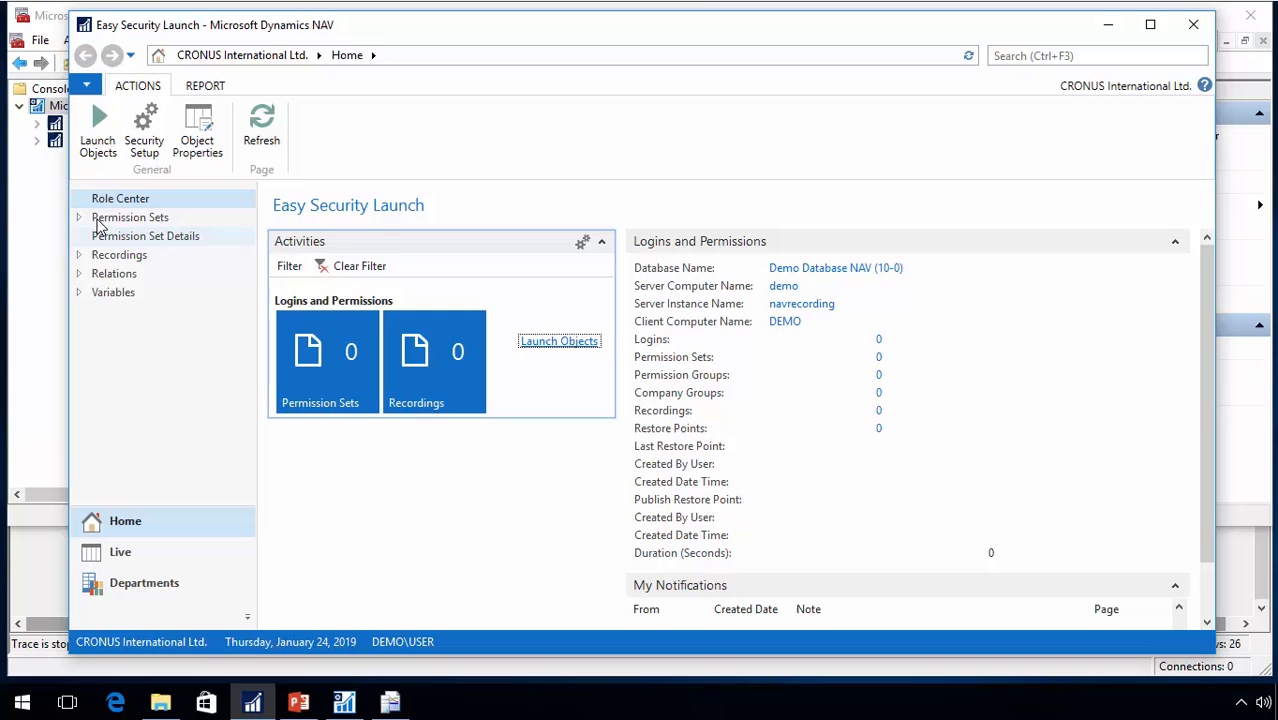
# Switch back to Microsoft Dynamics NAV Server administration and restart the NAVRecording instance again.
pyautogui.click(45, 28)
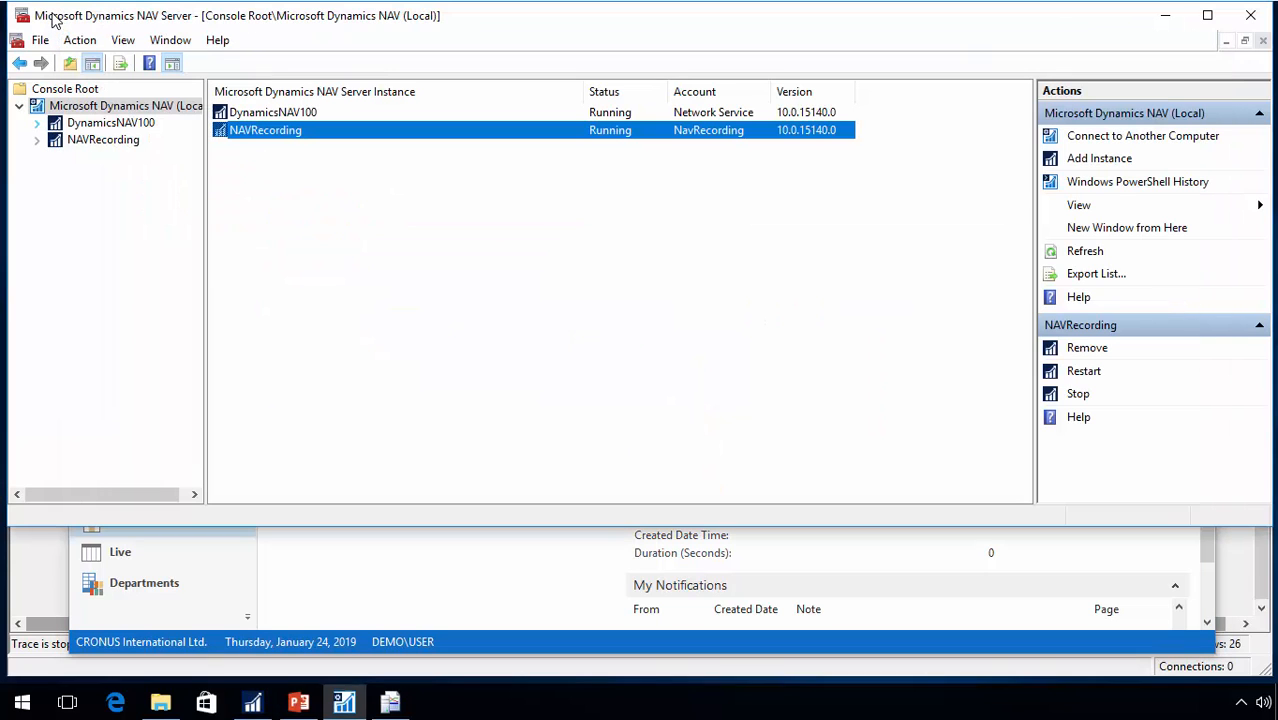
pyautogui.rightClick(308, 134)
pyautogui.click(371, 175)
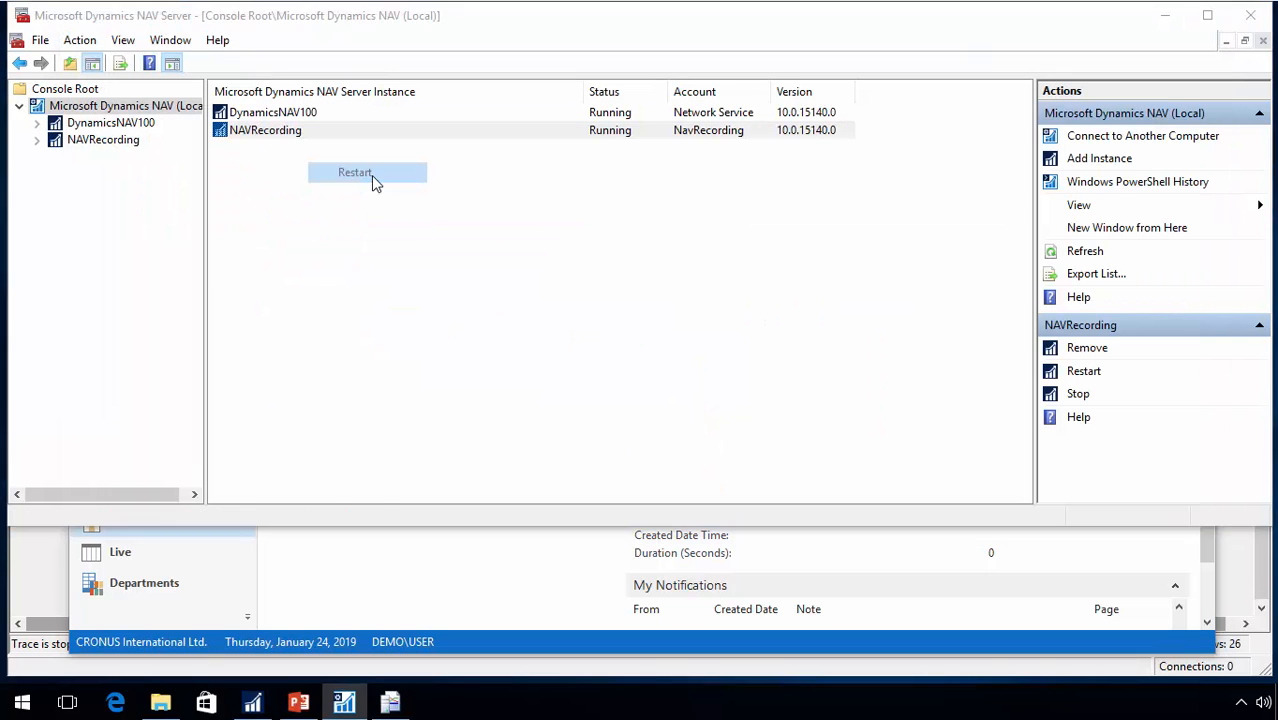
pyautogui.click(695, 310)
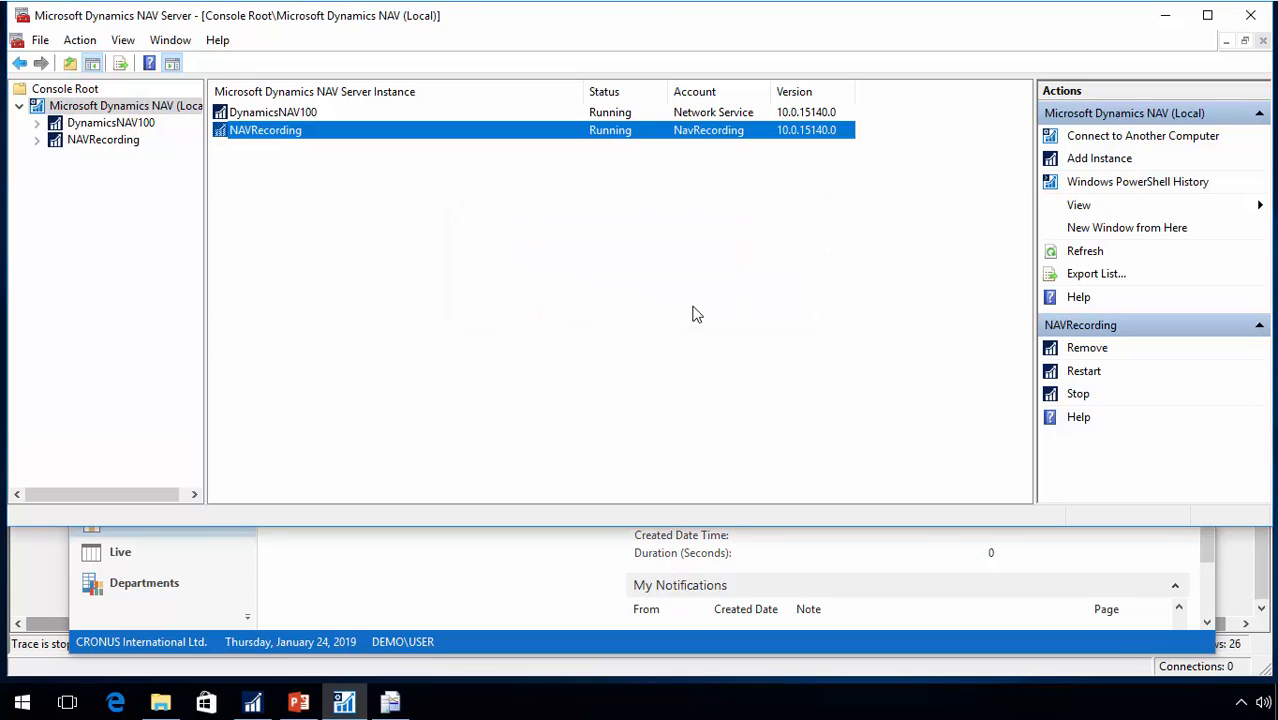
pyautogui.click(455, 610)
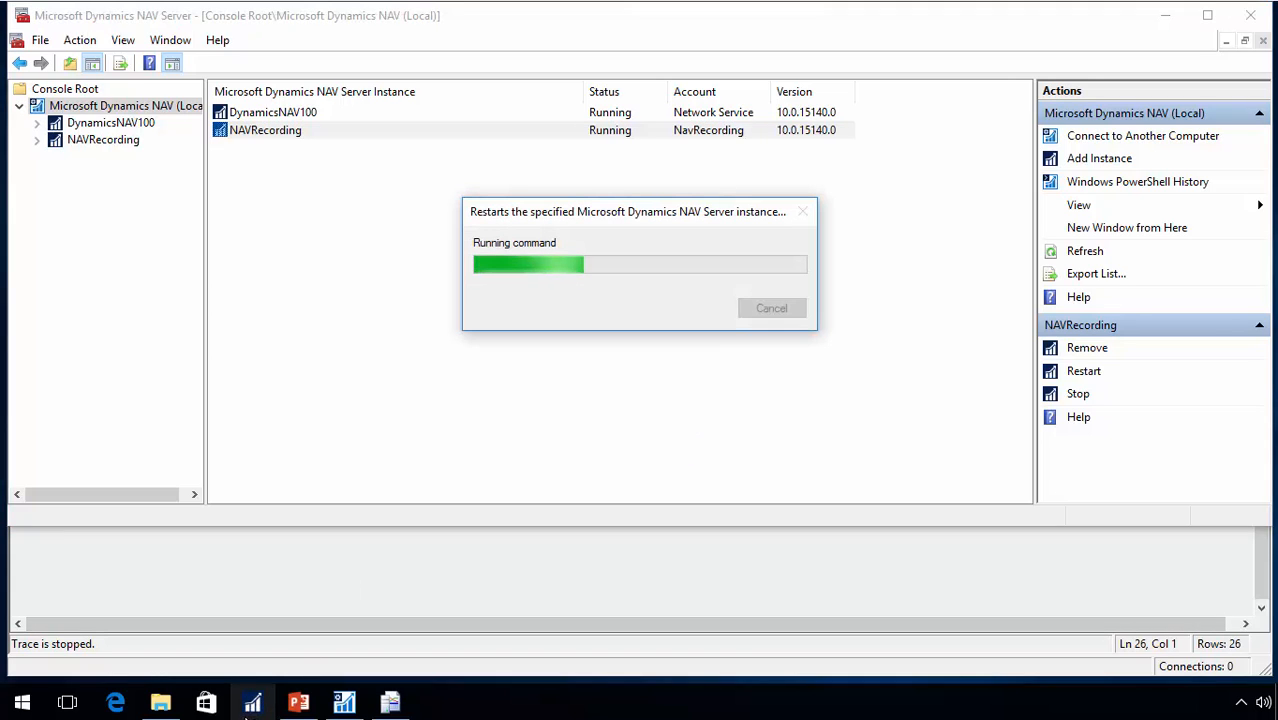
# Switch to the Microsoft Dynamics NAV client, open the Launch Objects list from the Role Center, and select the E_CUST_EDIT permission set.
pyautogui.click(253, 706)
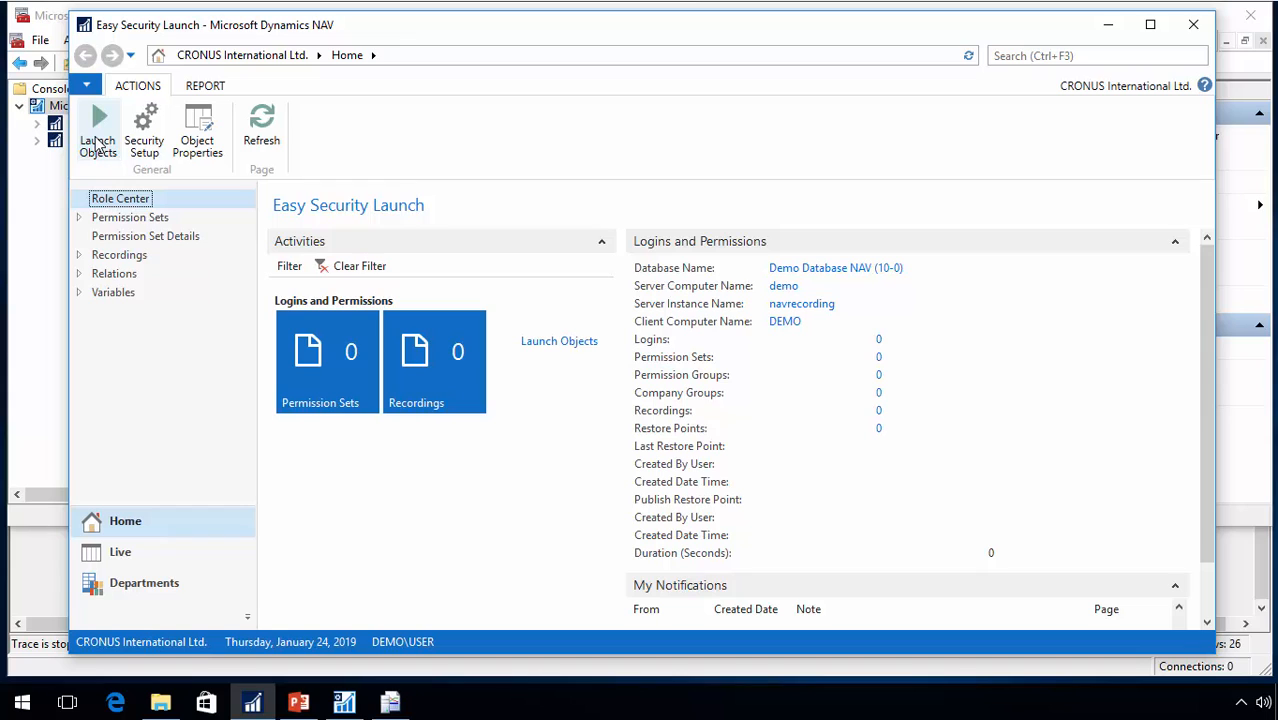
pyautogui.click(97, 133)
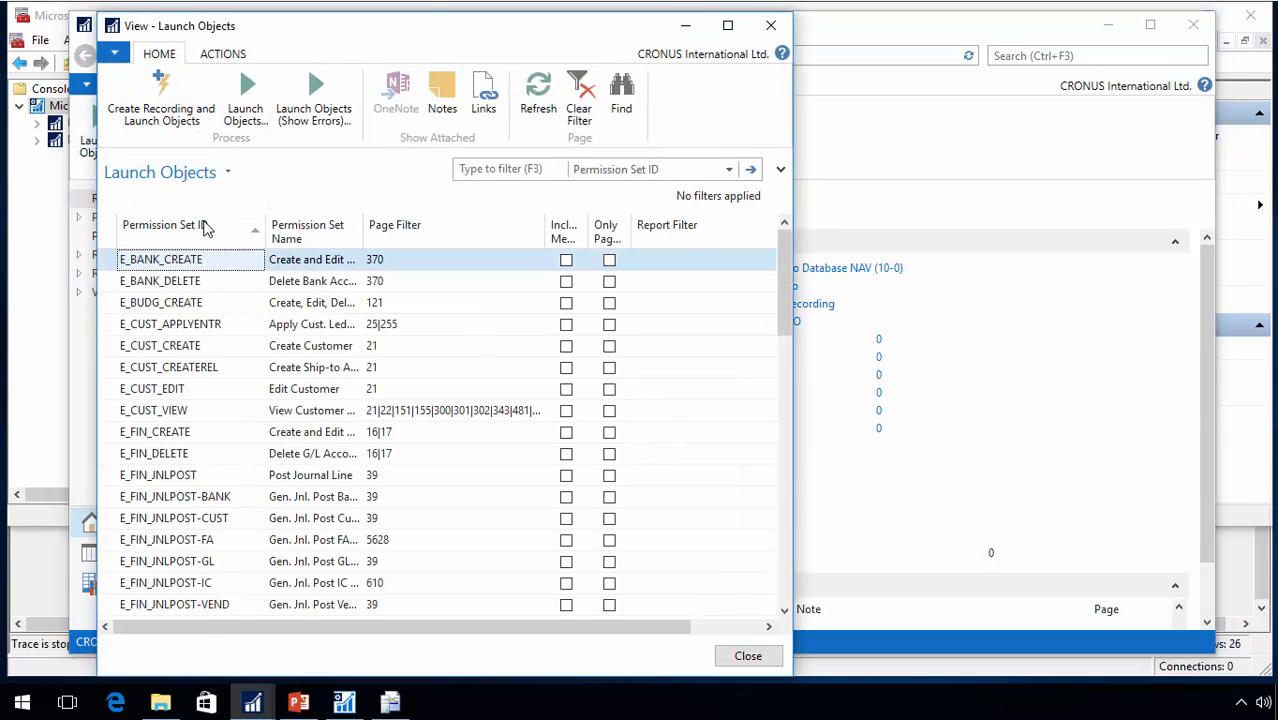
pyautogui.click(198, 393)
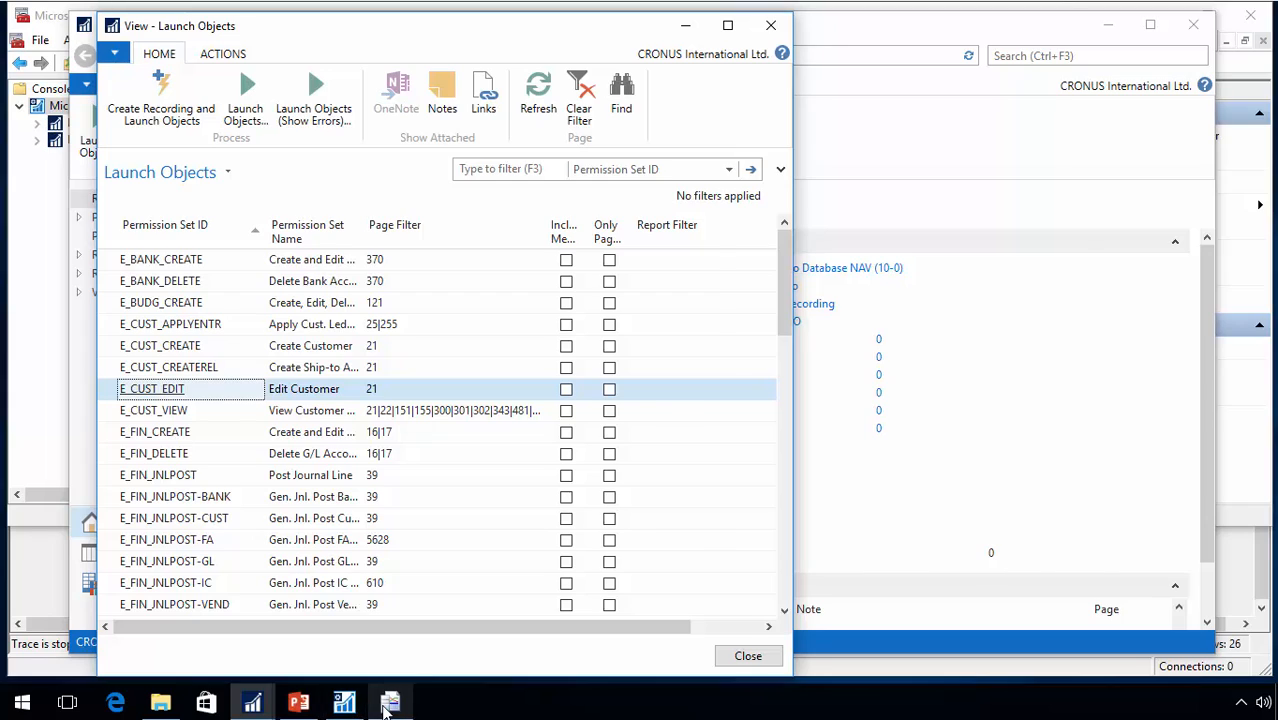
# Start the trace in SQL Server Profiler, and launch the objects of E_CUST_EDIT from the Launch Objects list in Dynamics NAV.
pyautogui.click(390, 704)
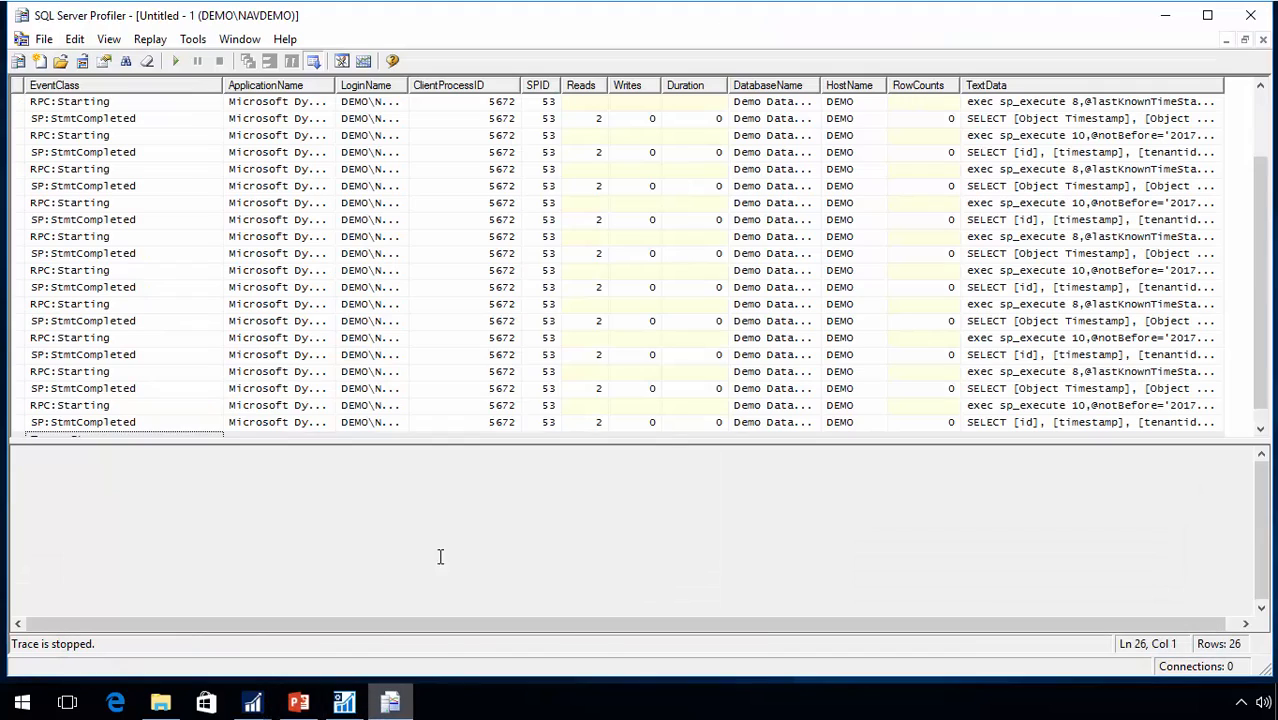
pyautogui.click(176, 60)
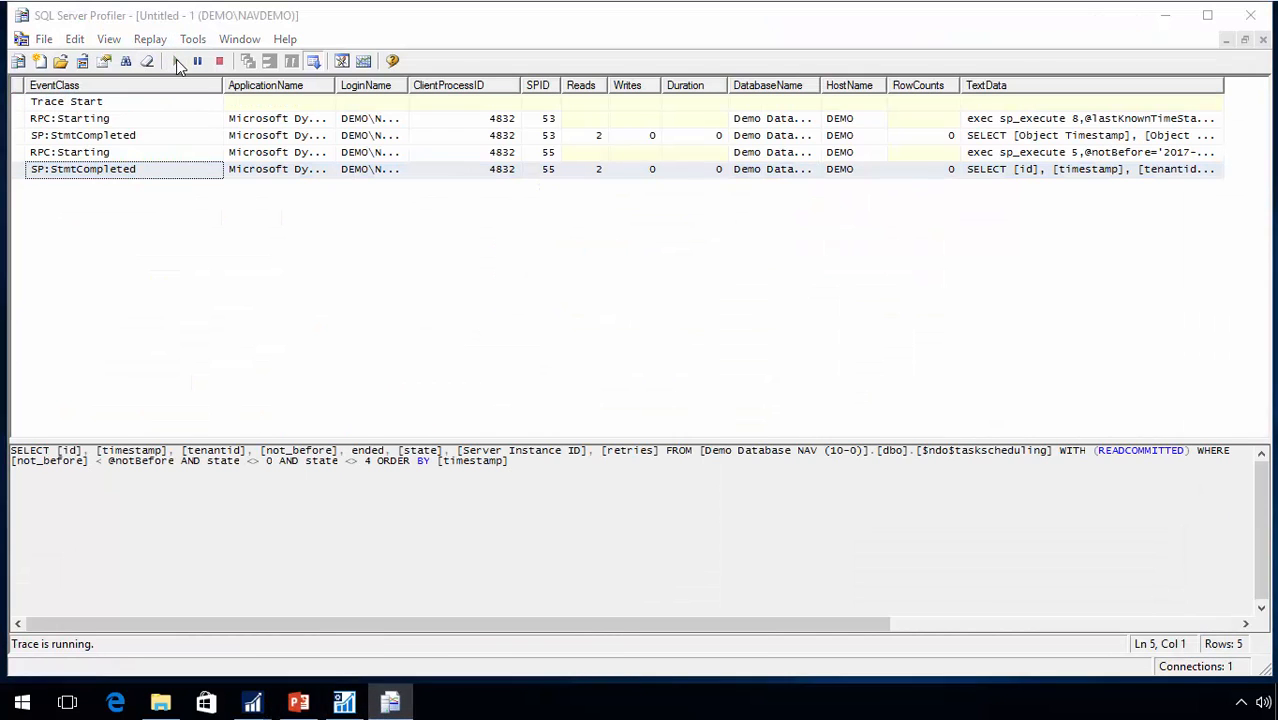
pyautogui.hotkey('alt', 'Tab')
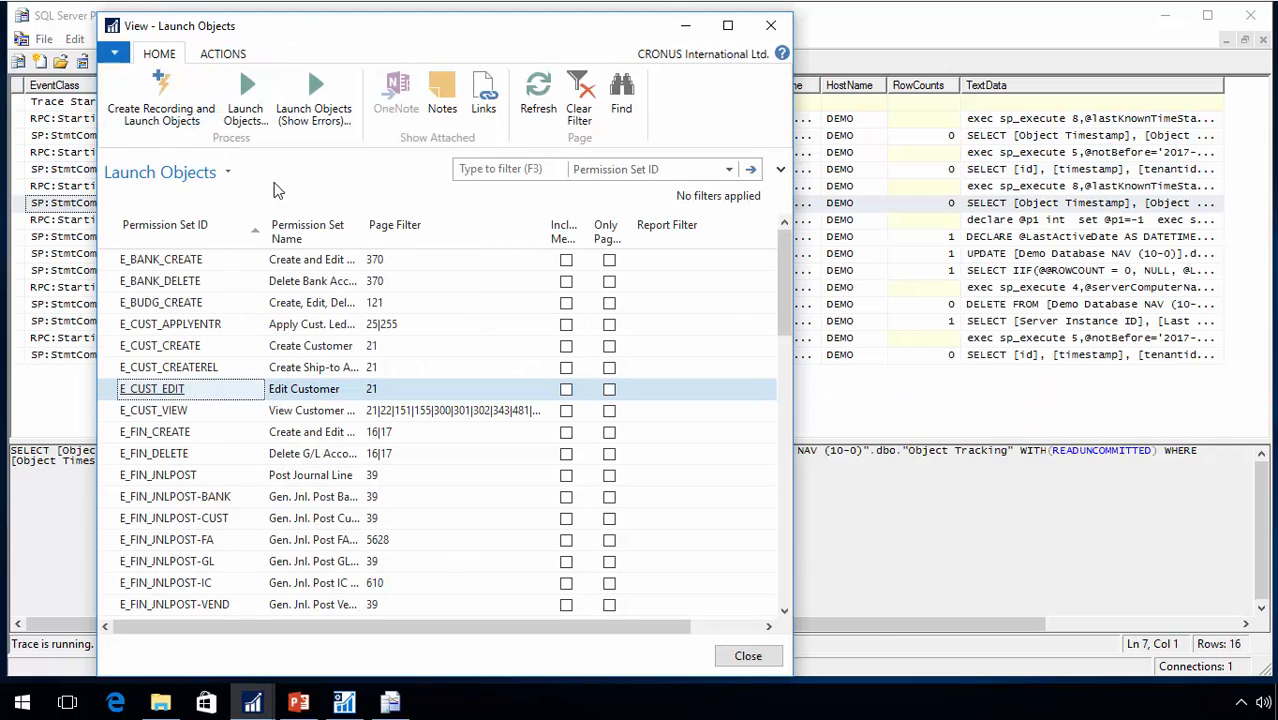
pyautogui.click(247, 98)
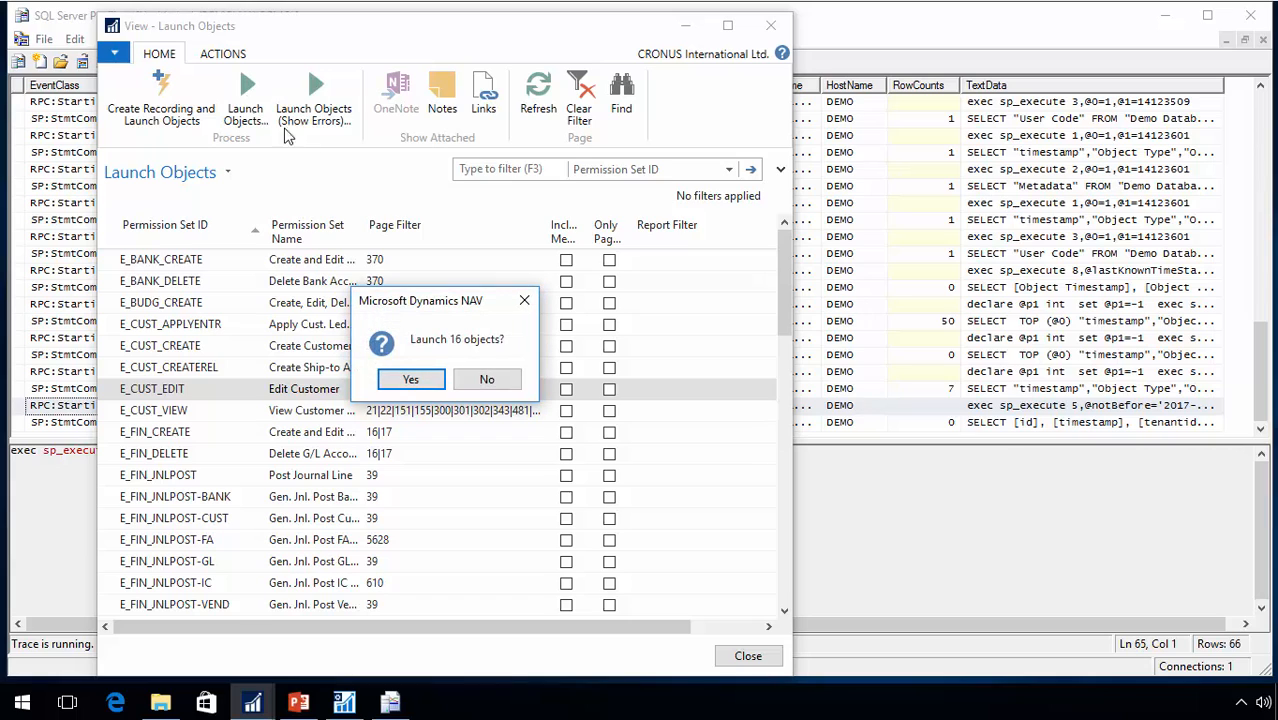
pyautogui.click(410, 382)
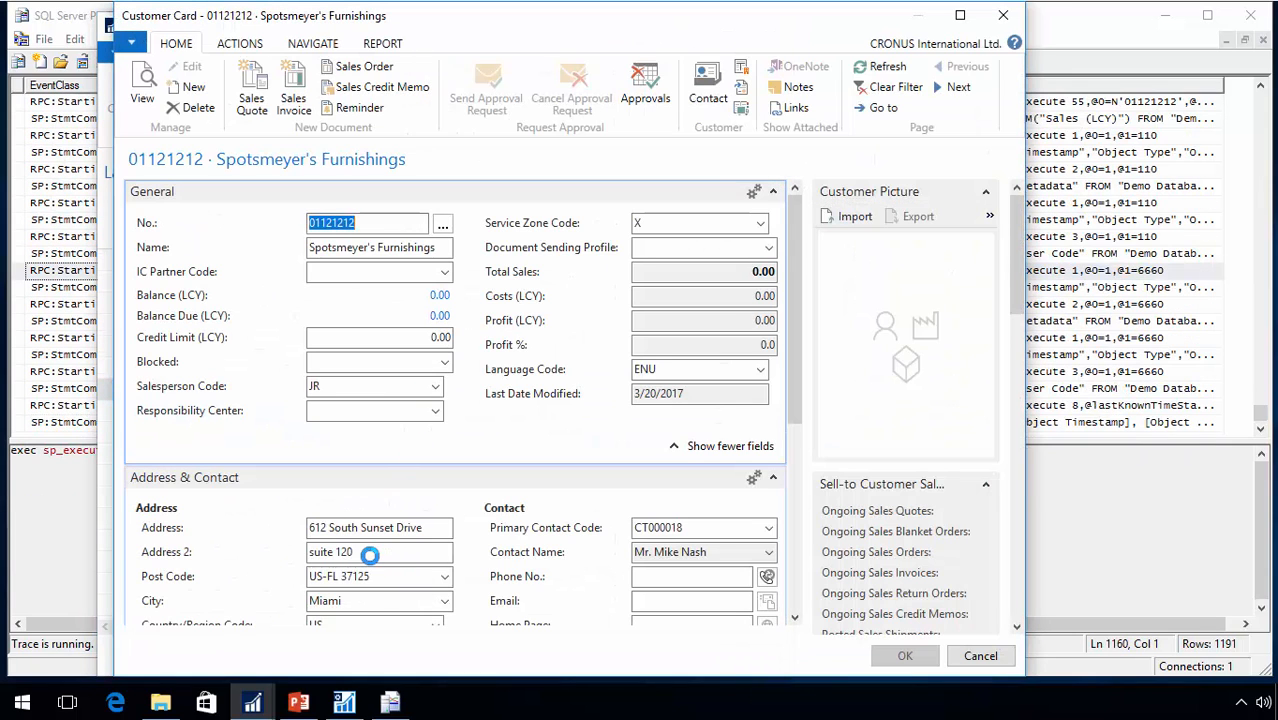
# Clear the Address 2 field on the Customer Card for Spotsmeyer's Furnishings and close the card.
pyautogui.click(368, 552)
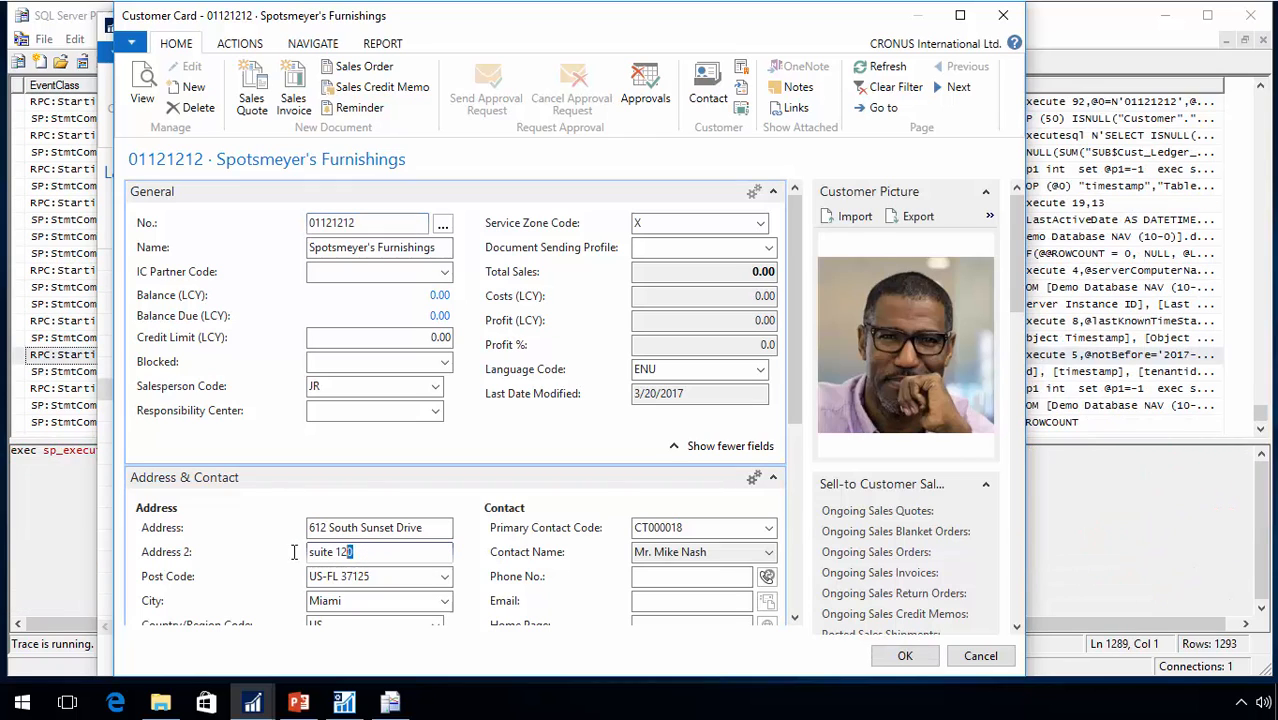
pyautogui.press('Delete')
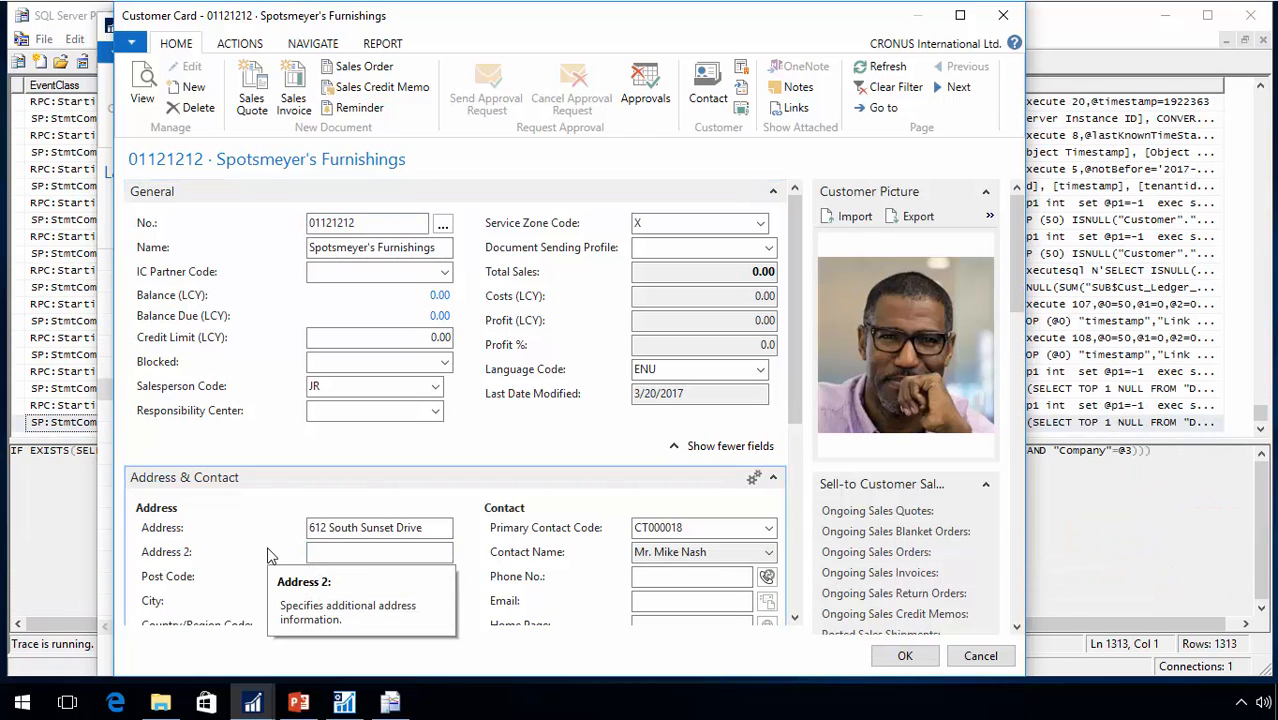
pyautogui.press('Tab')
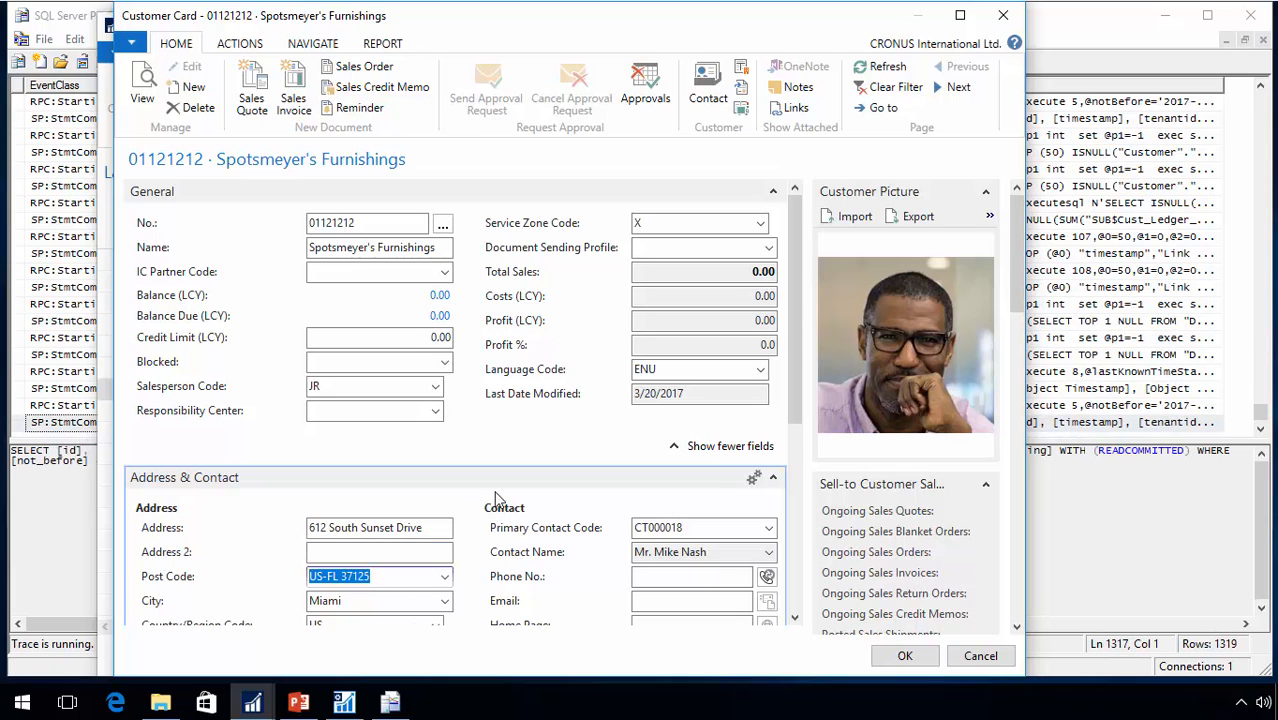
pyautogui.click(1004, 18)
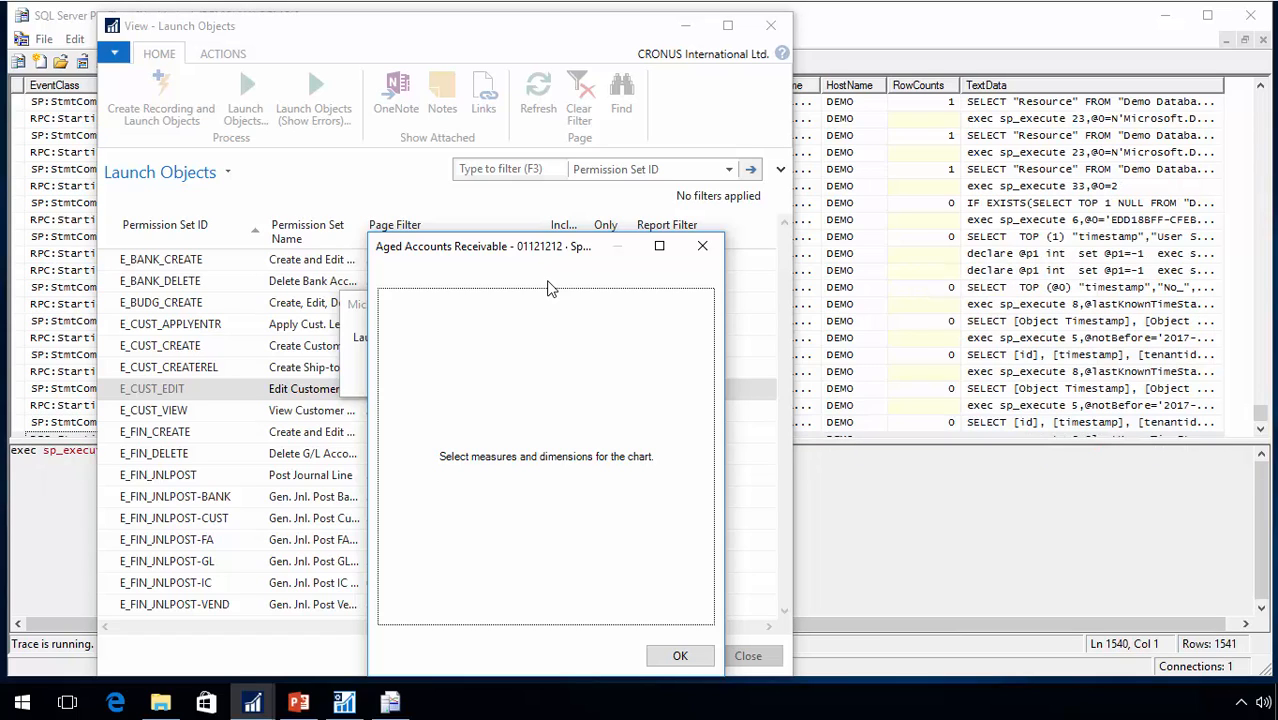
# Close each launched customer page and the Standard Statement request page in turn, and acknowledge the launch summary.
pyautogui.click(703, 246)
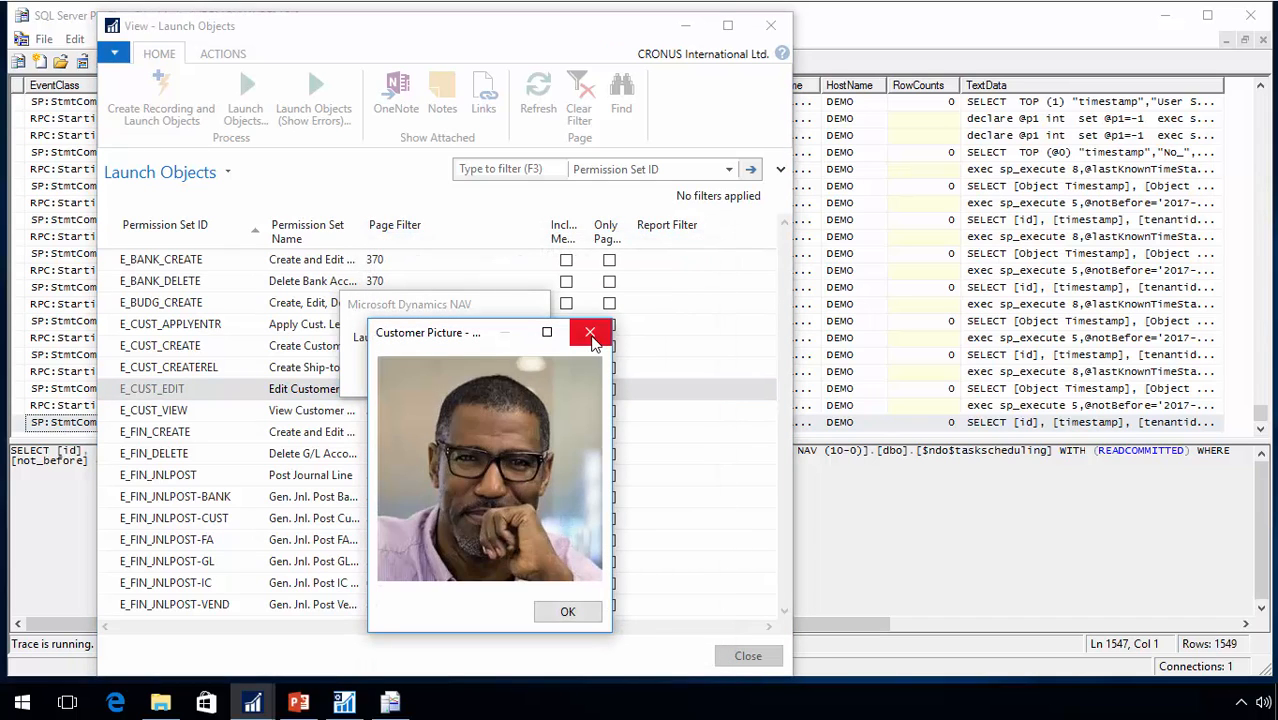
pyautogui.click(586, 331)
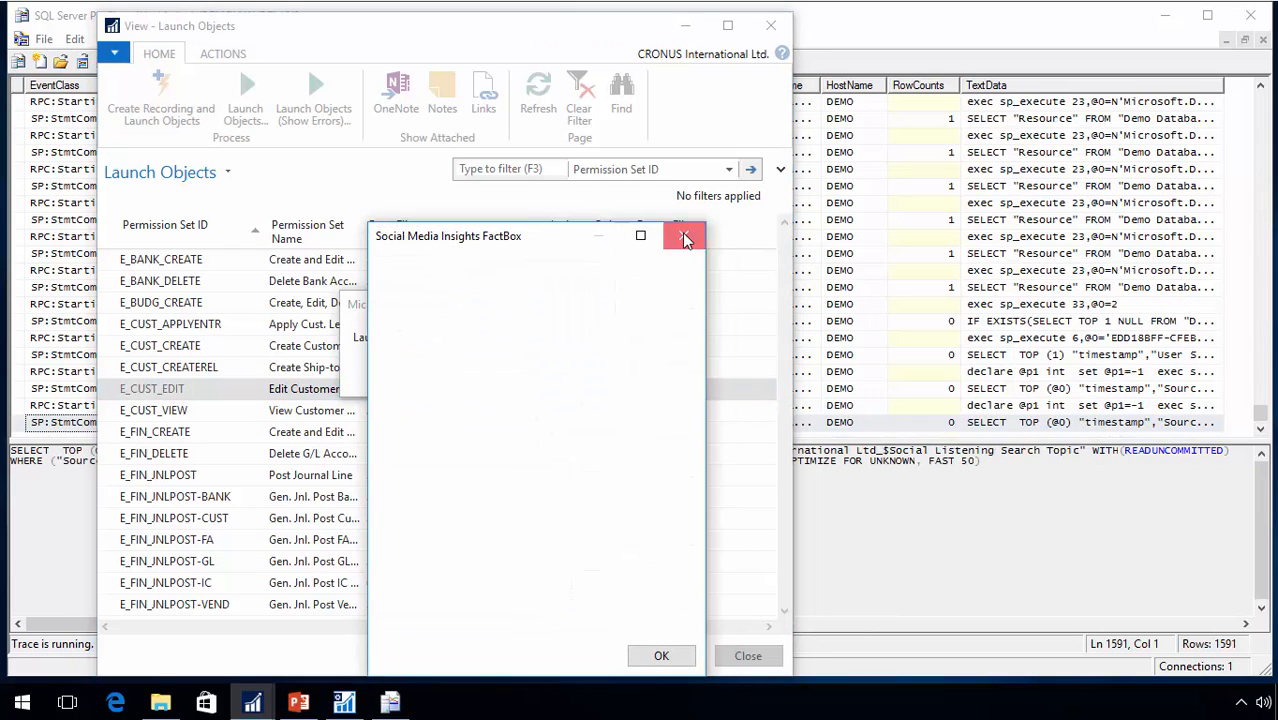
pyautogui.click(684, 235)
pyautogui.click(534, 333)
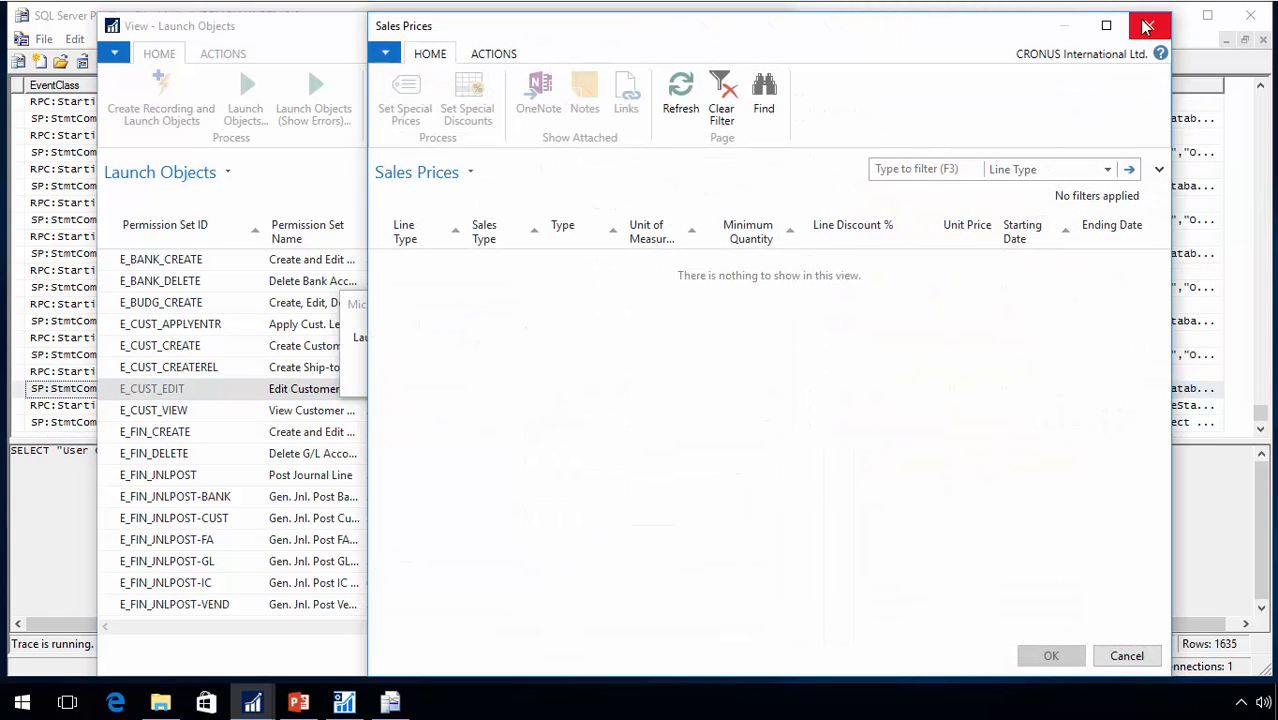
pyautogui.click(1149, 30)
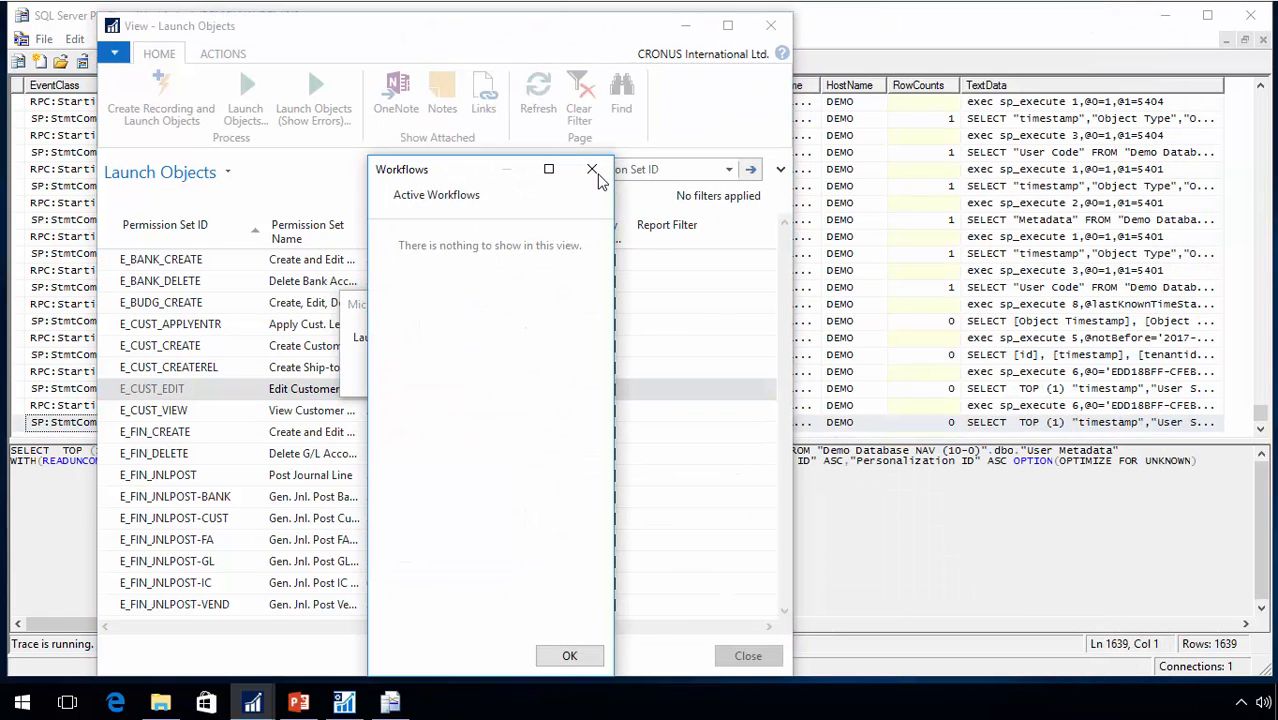
pyautogui.click(592, 170)
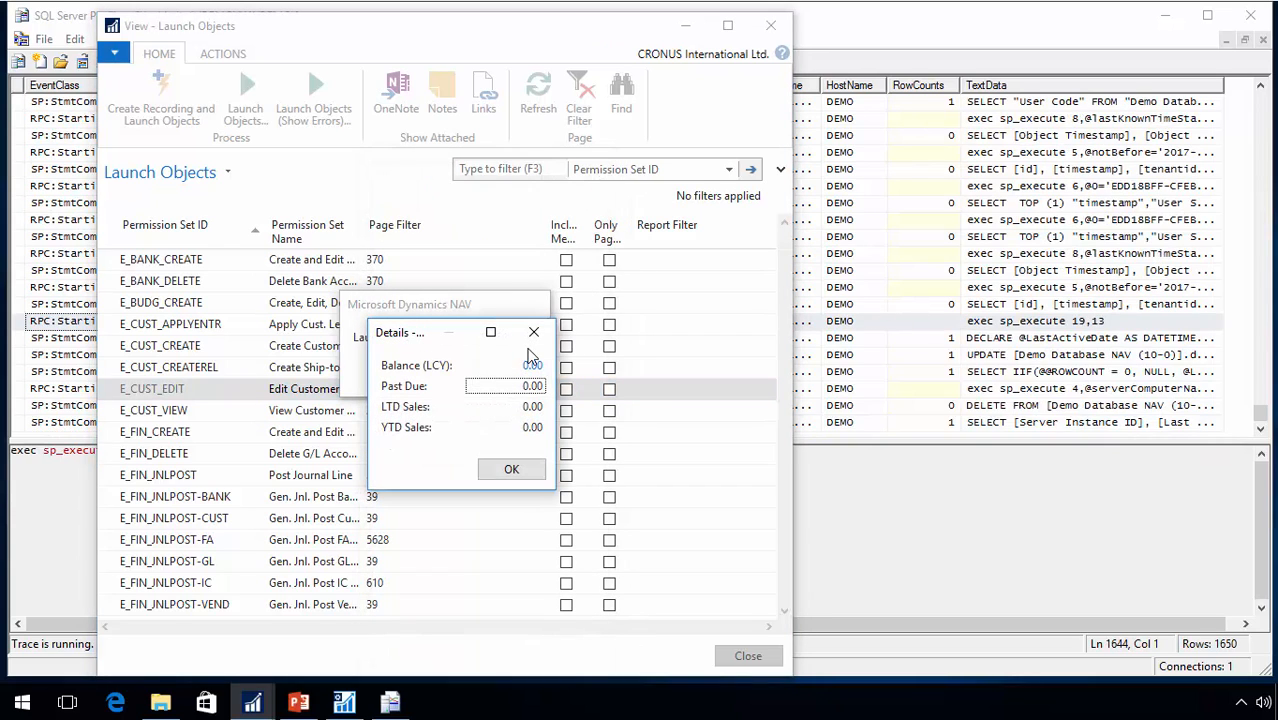
pyautogui.click(533, 334)
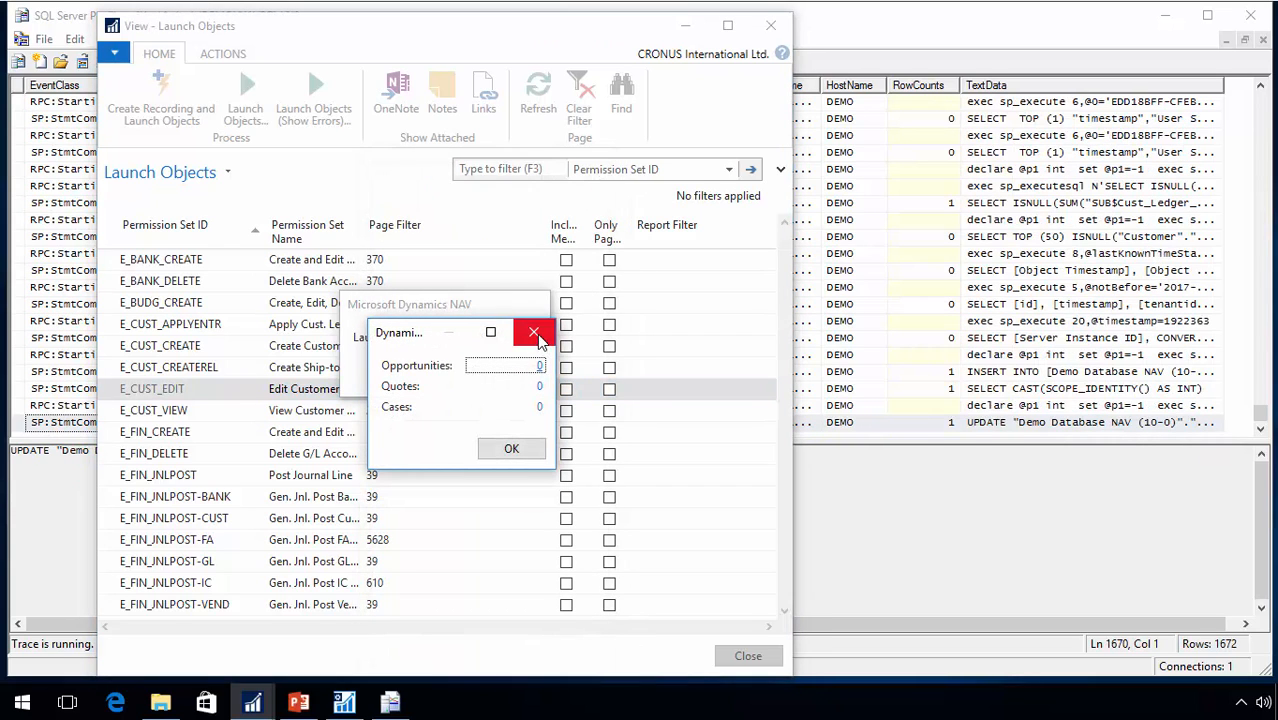
pyautogui.click(536, 336)
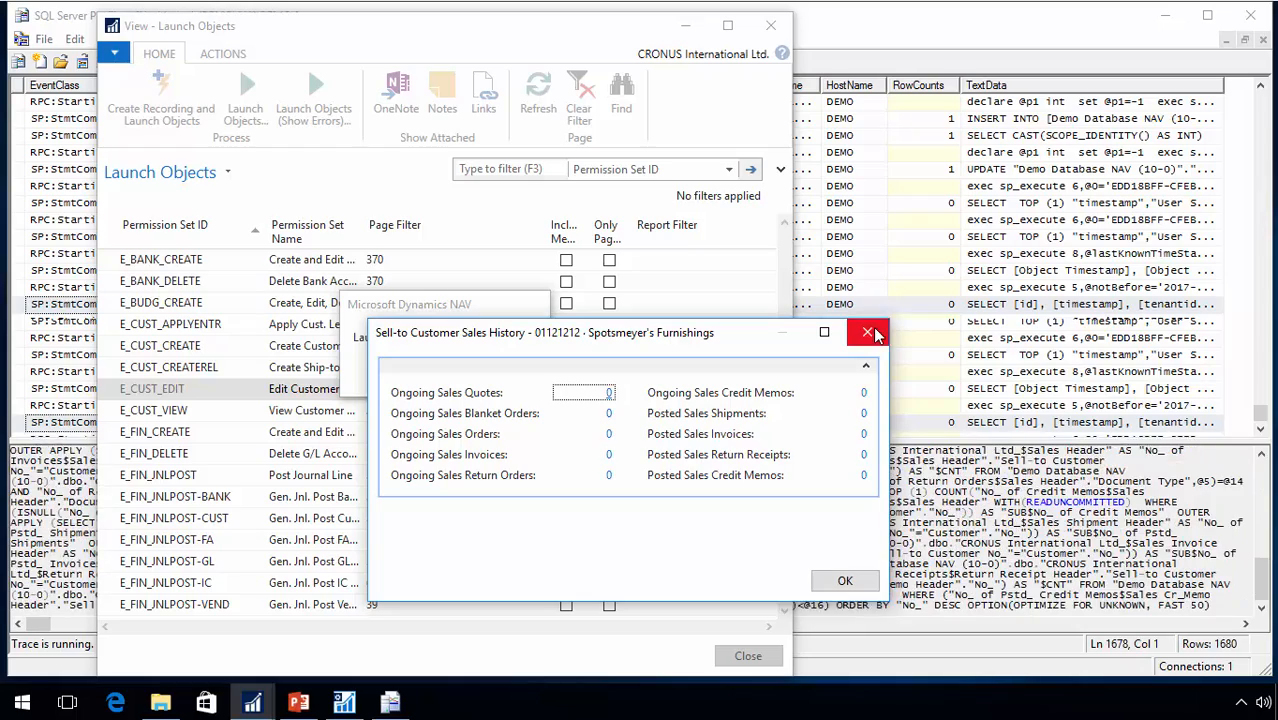
pyautogui.click(868, 333)
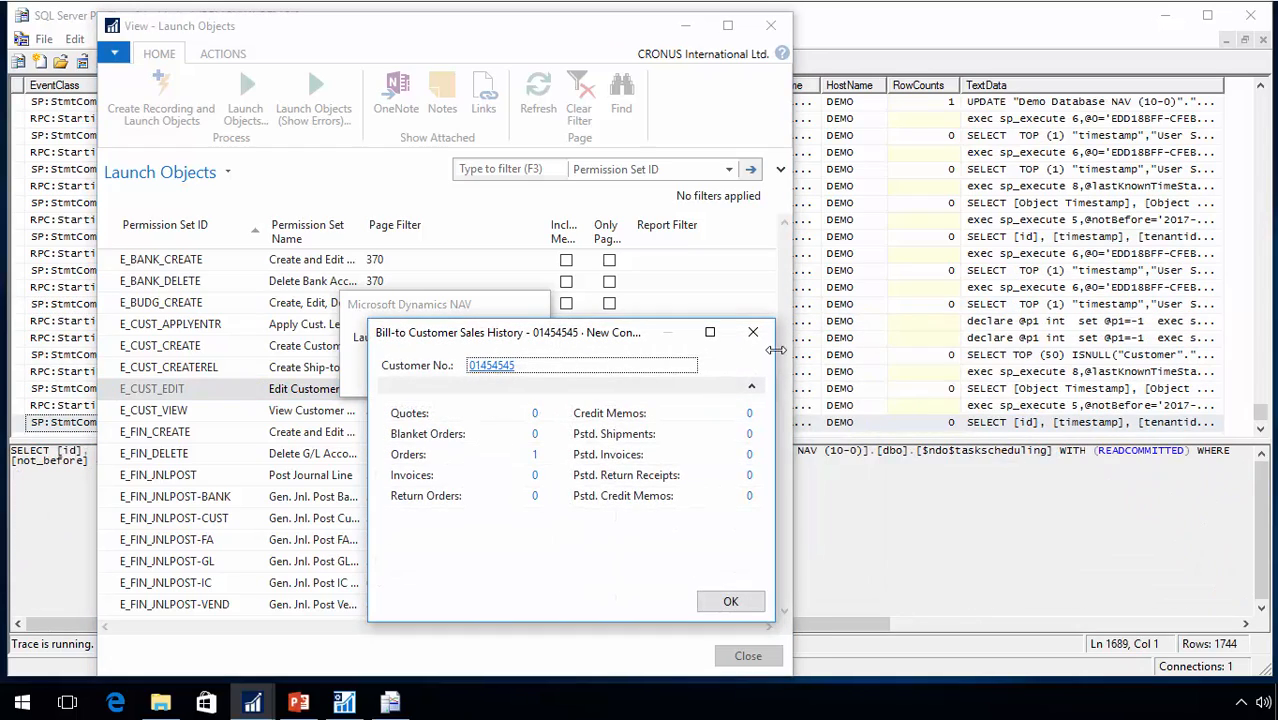
pyautogui.click(752, 334)
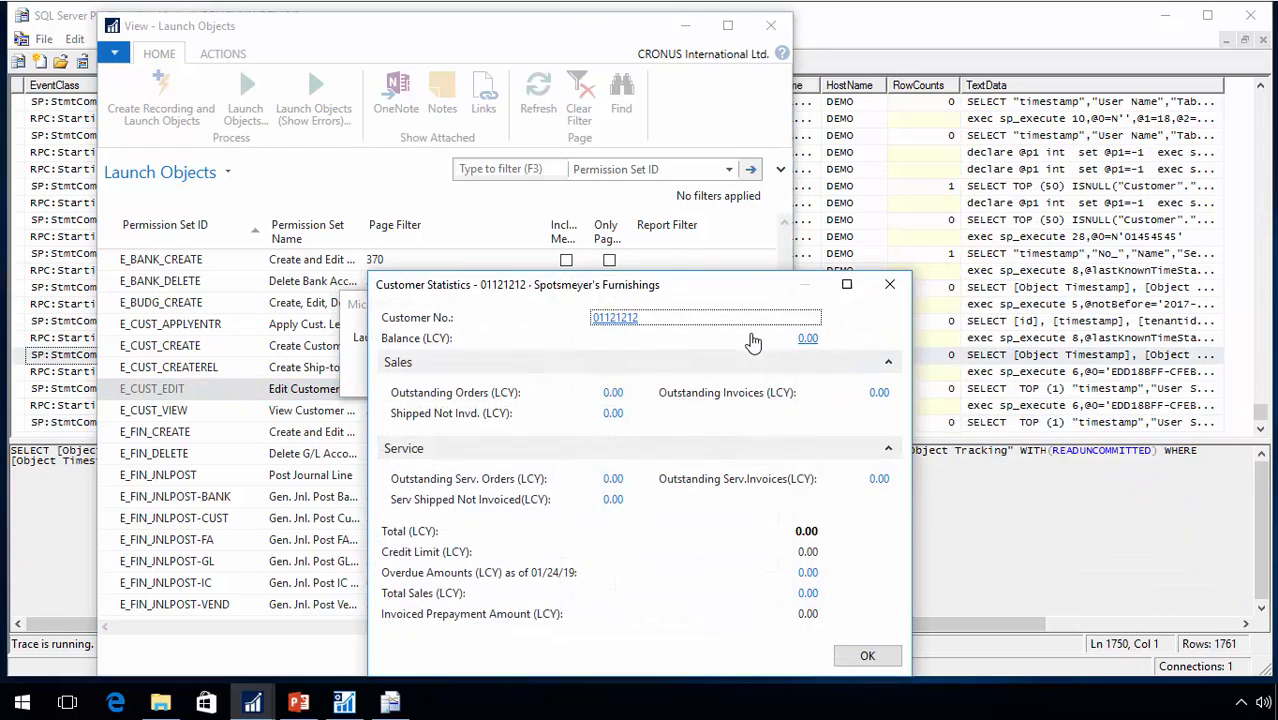
pyautogui.click(890, 284)
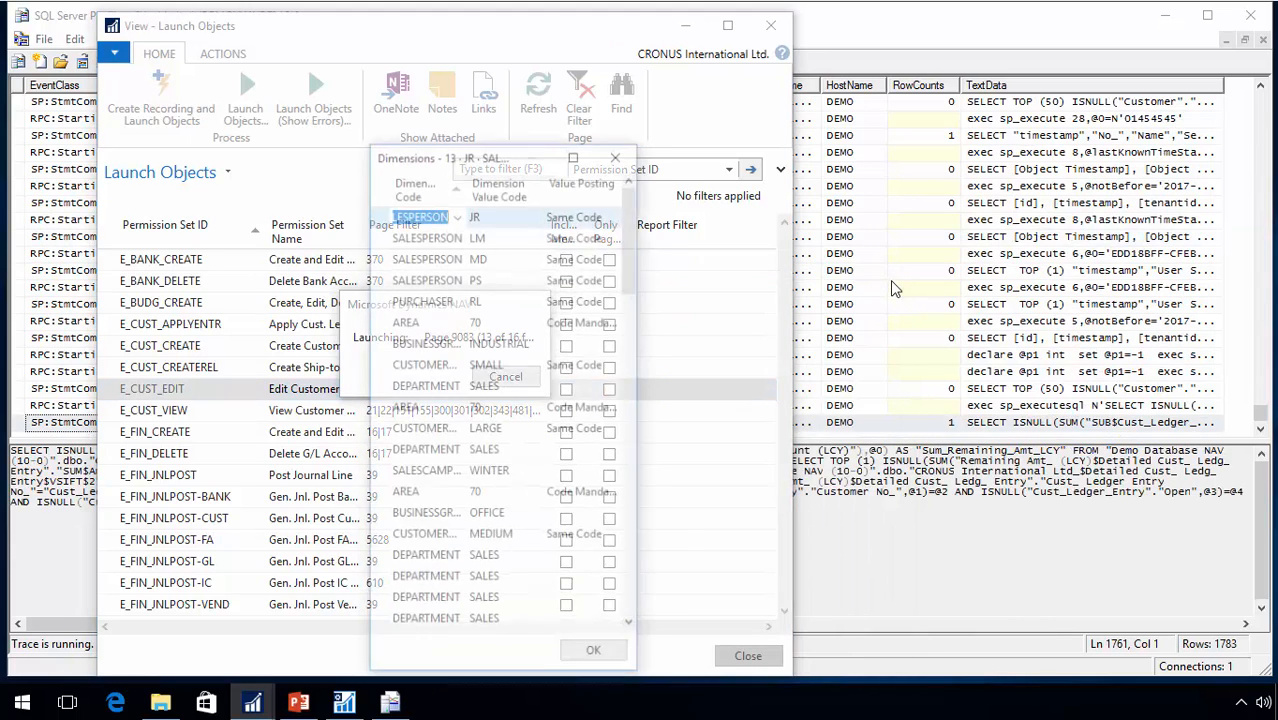
pyautogui.click(619, 155)
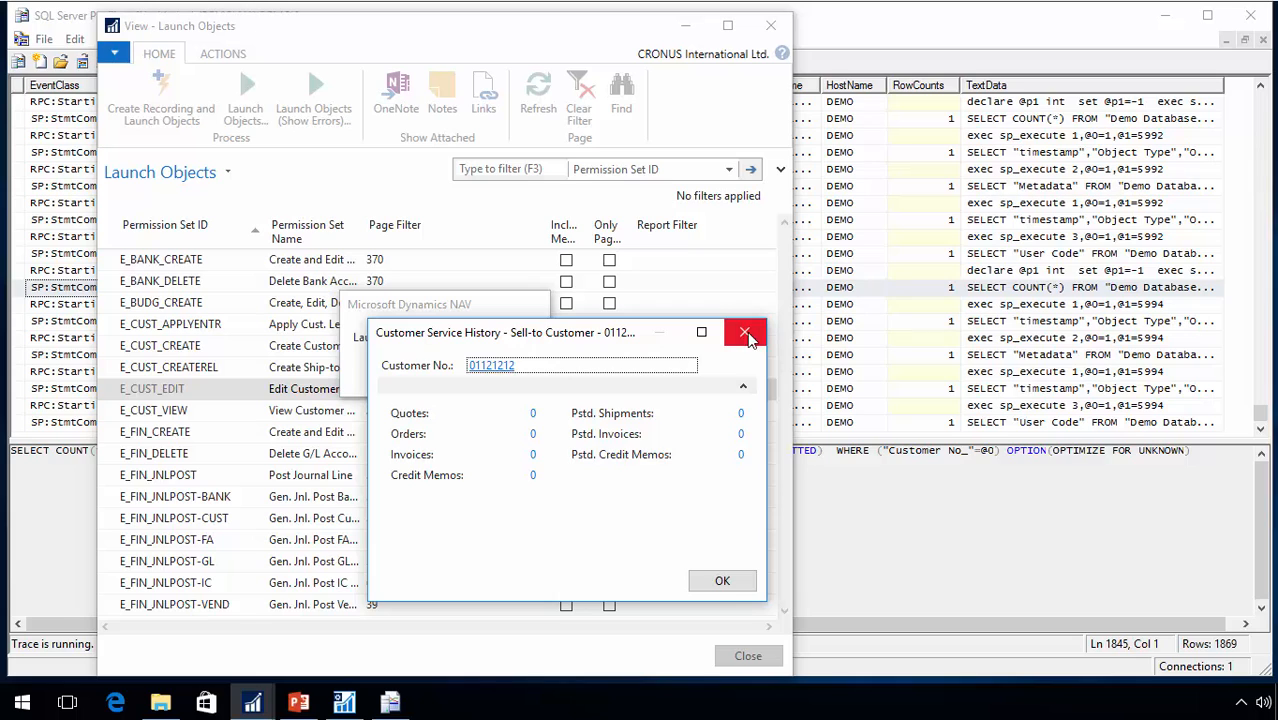
pyautogui.click(745, 333)
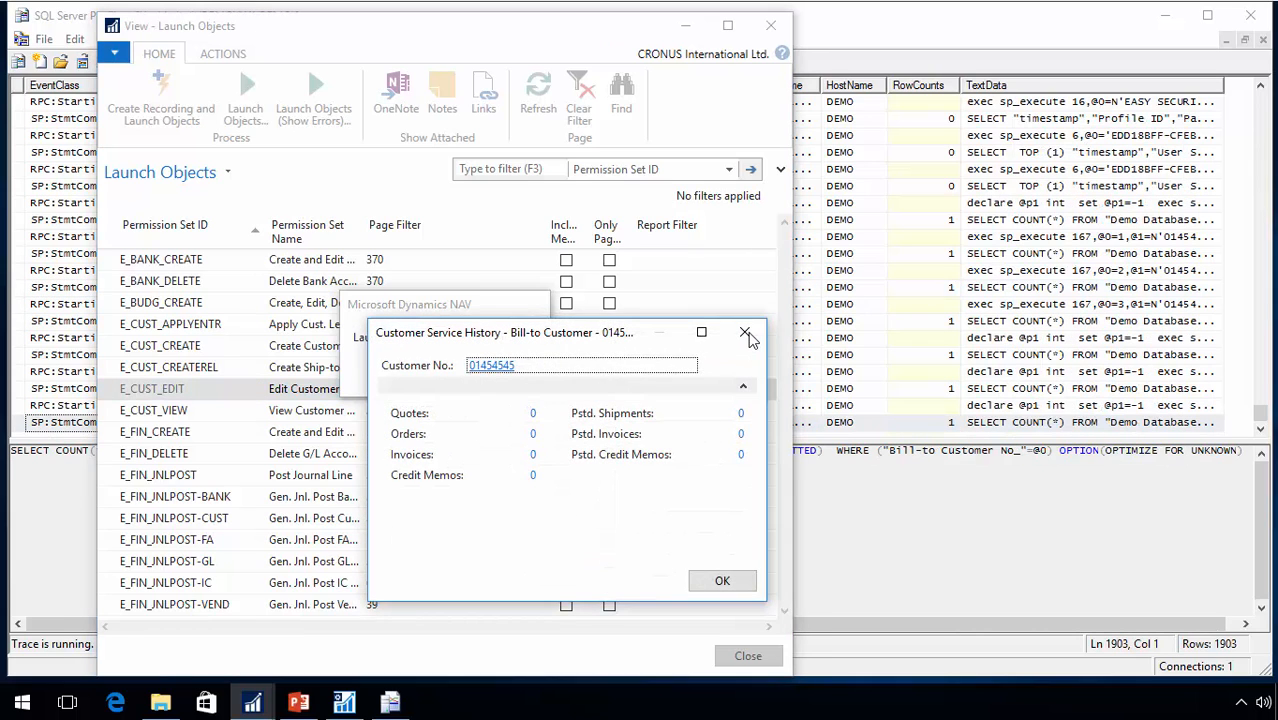
pyautogui.click(748, 334)
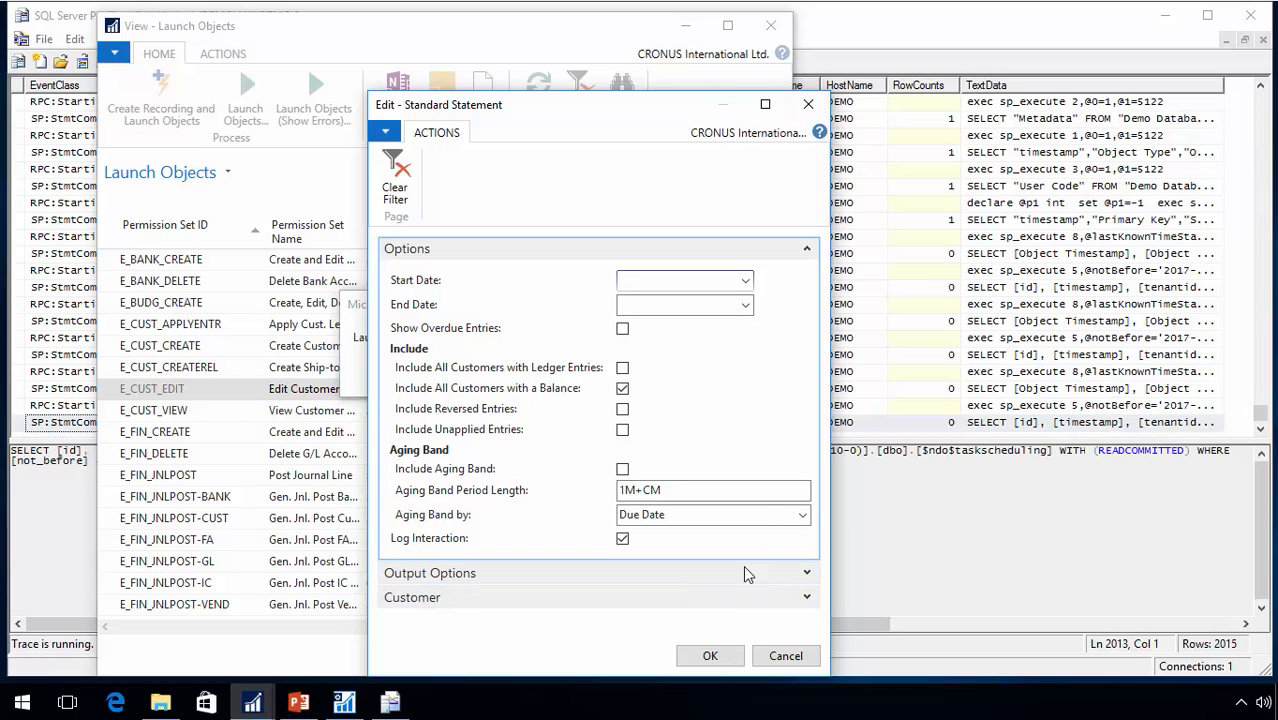
pyautogui.click(808, 104)
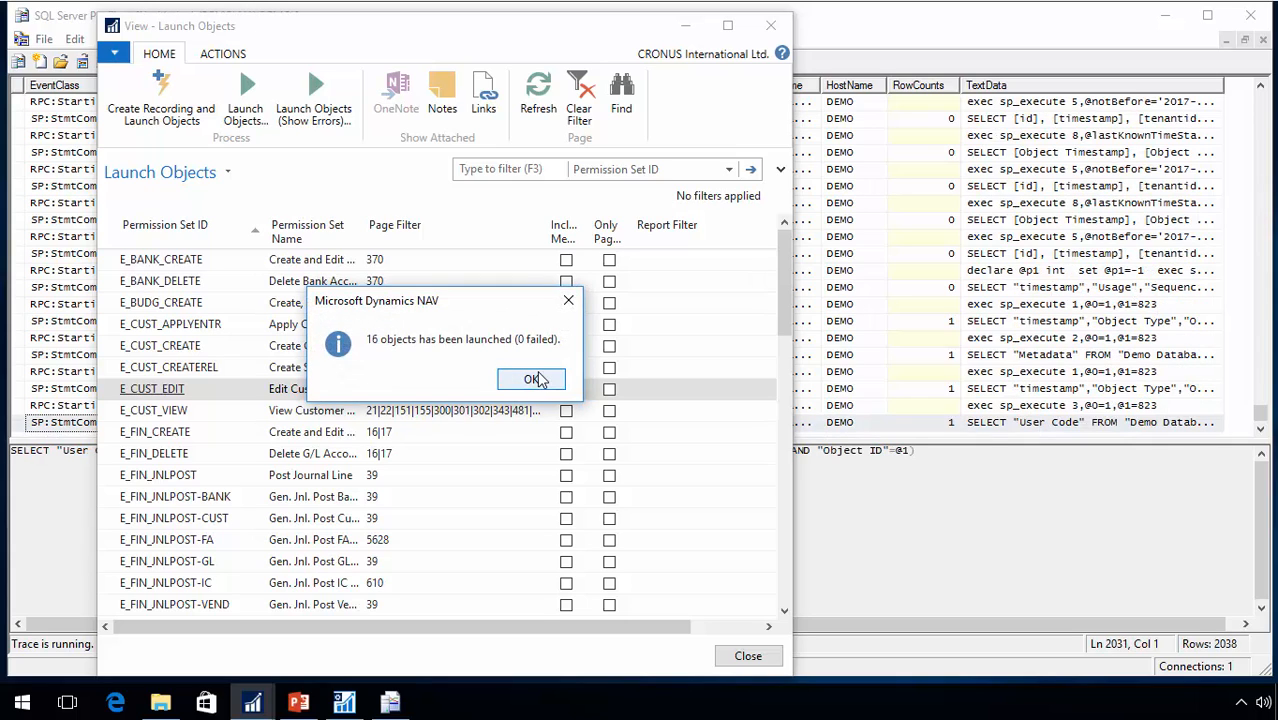
pyautogui.click(533, 380)
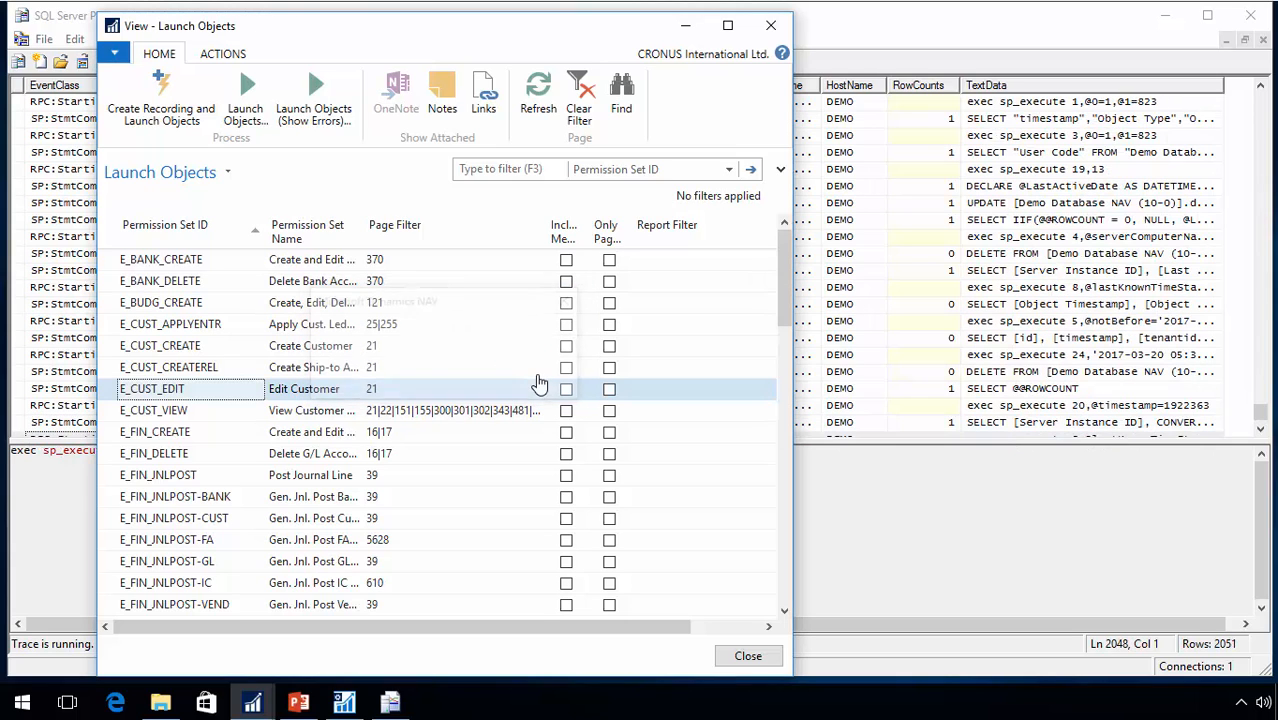
# Stop the trace in SQL Server Profiler and save it as a trace XML file named Edit Customer in the Temp folder.
pyautogui.click(60, 455)
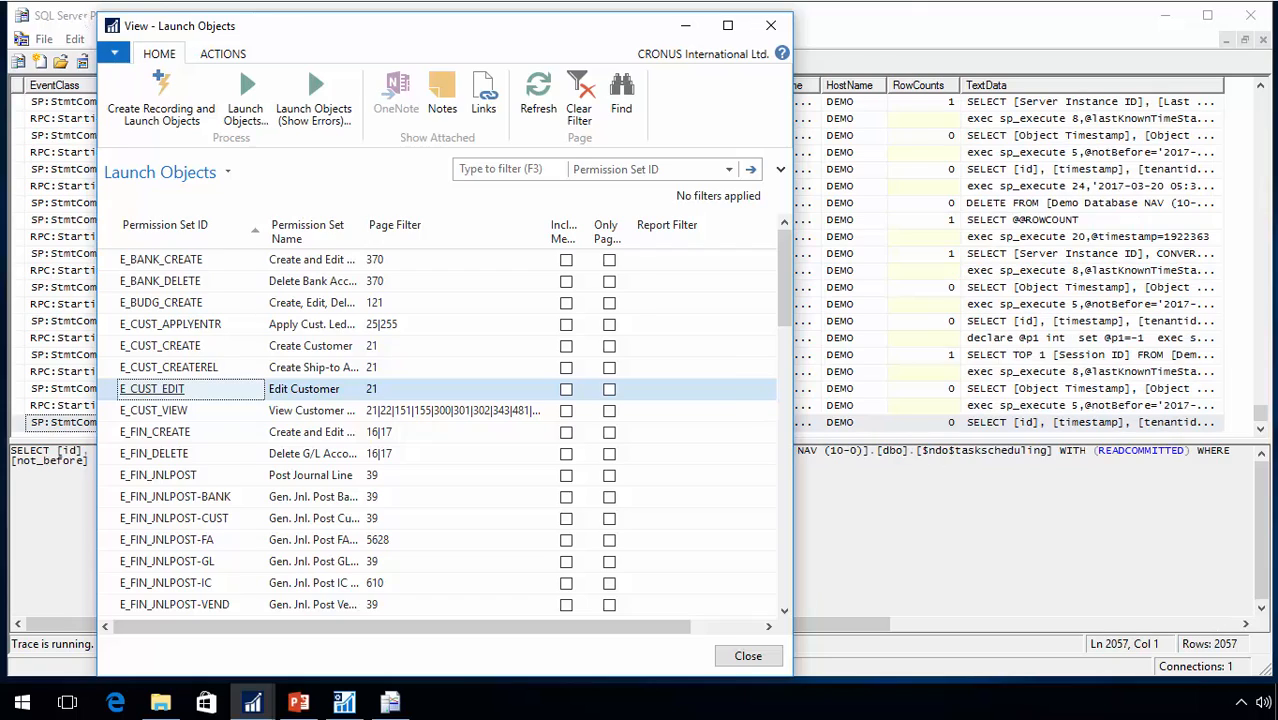
pyautogui.click(220, 61)
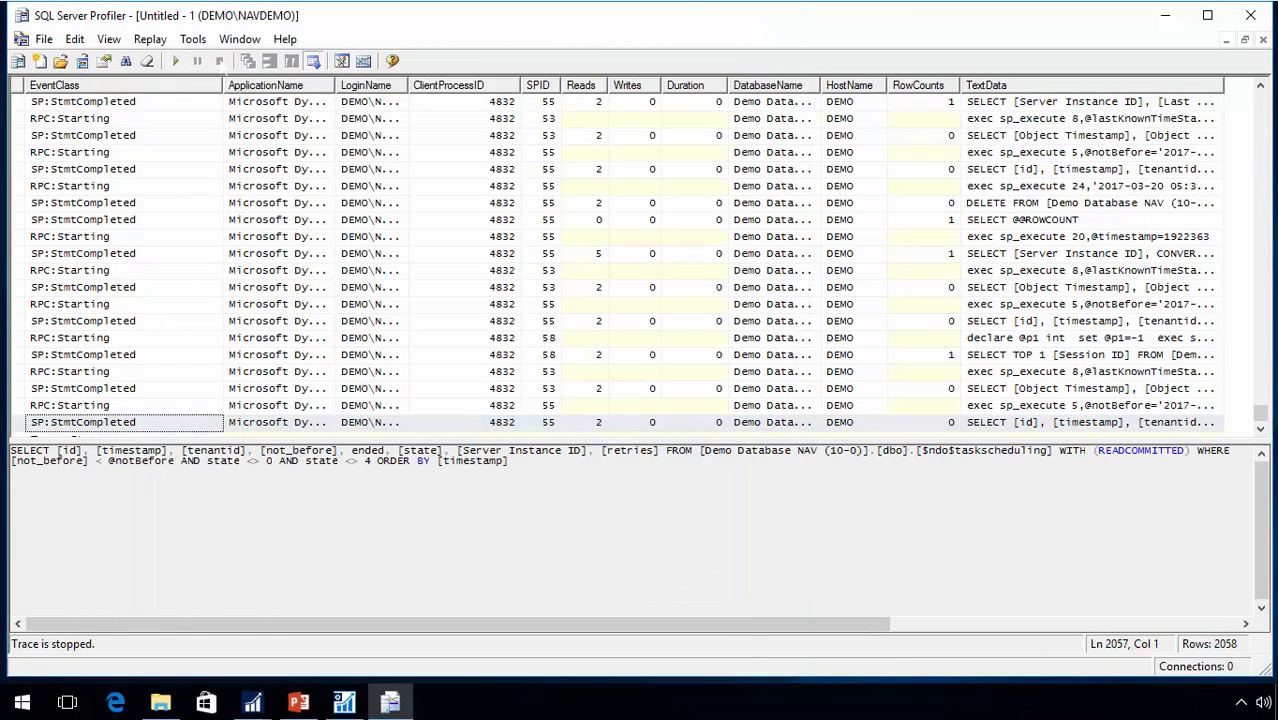
pyautogui.click(44, 39)
pyautogui.moveTo(110, 152)
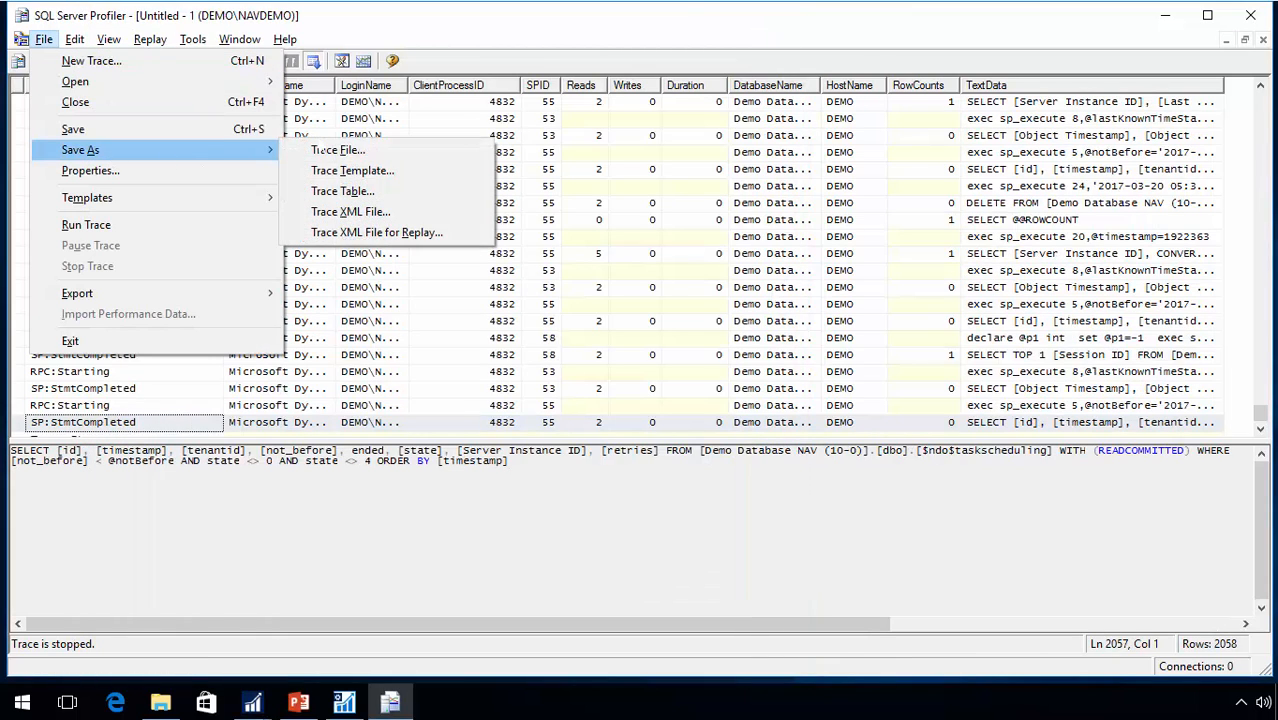
pyautogui.click(366, 212)
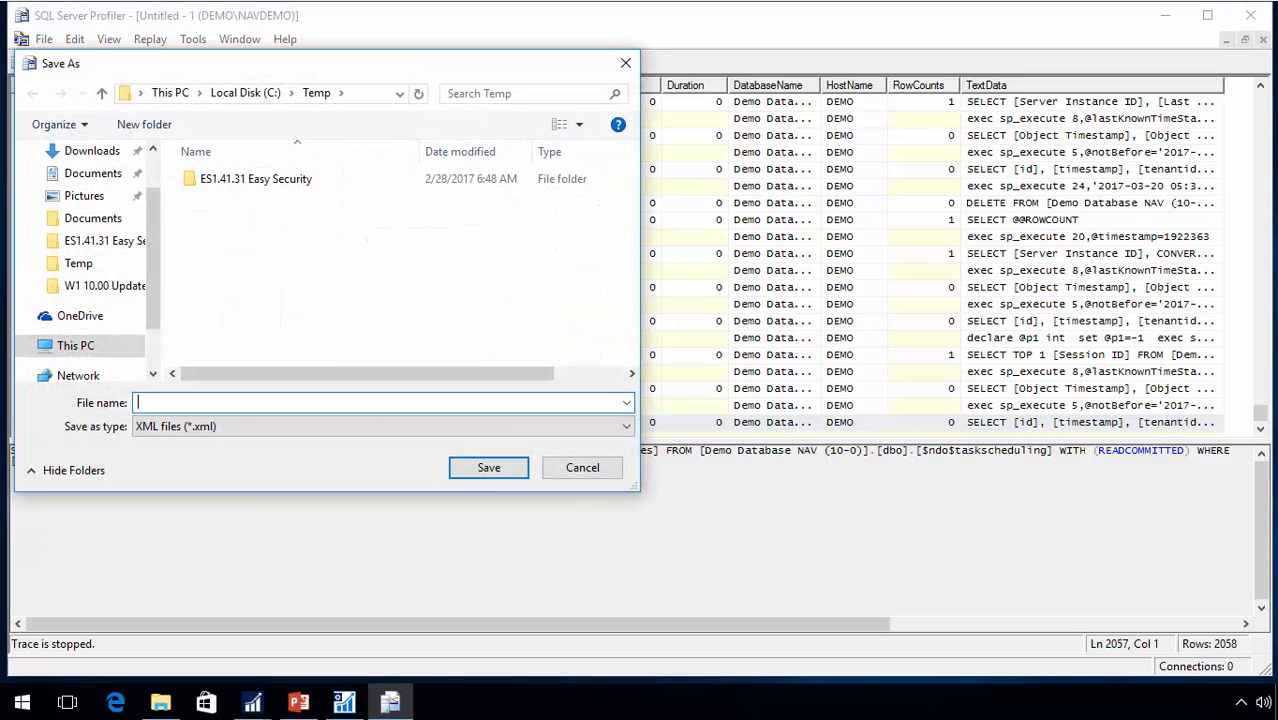
pyautogui.write('Edit Customer')
pyautogui.press('Return')
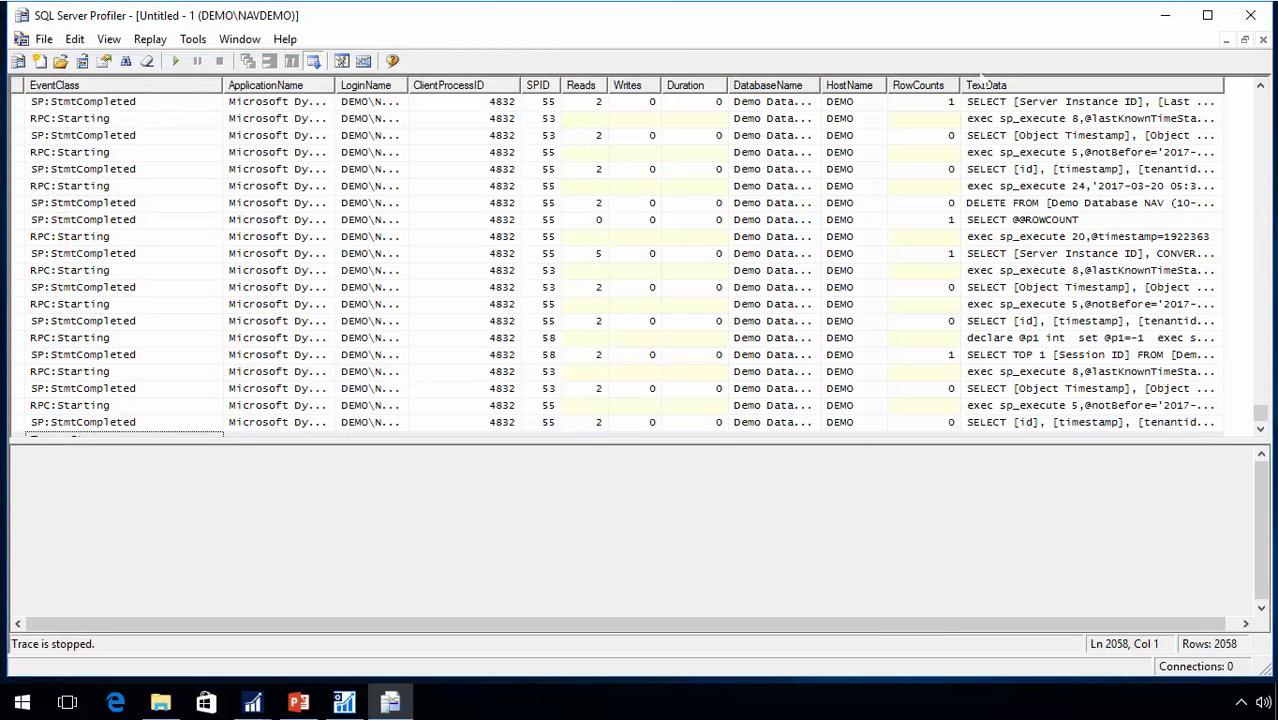
# Minimize SQL Server Profiler and open another Dynamics NAV 2017 client window.
pyautogui.click(1165, 15)
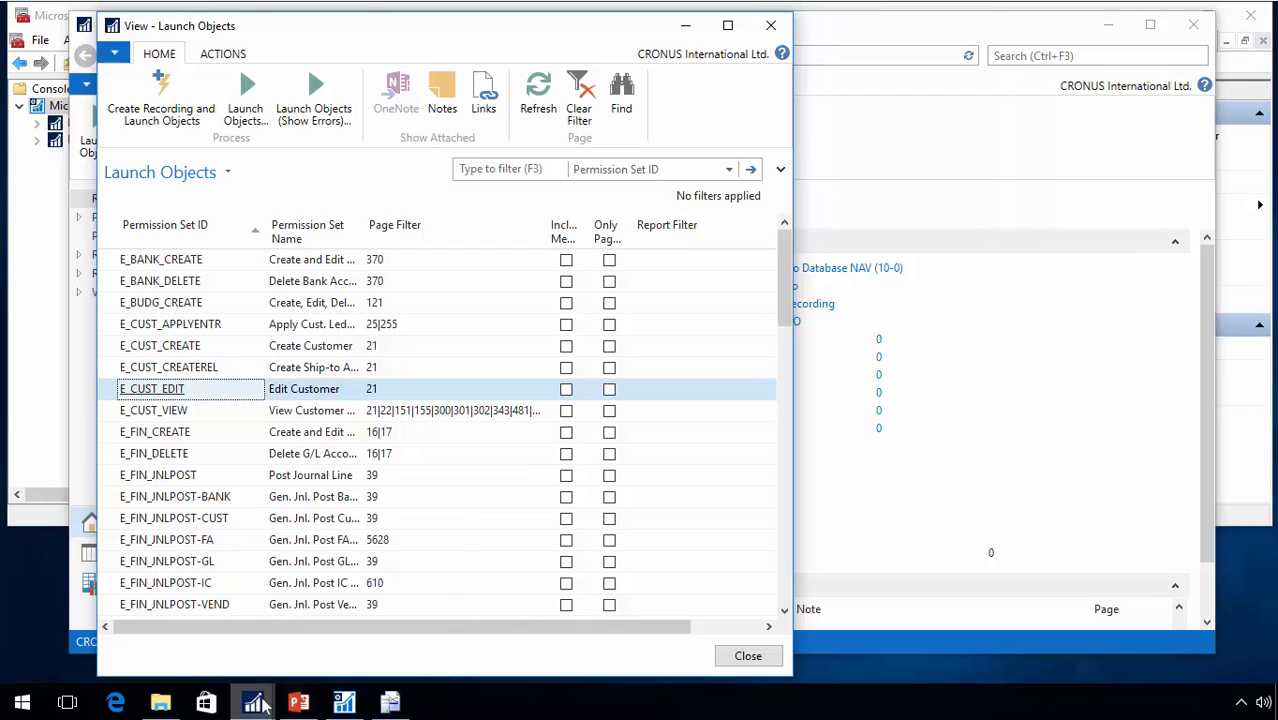
pyautogui.moveTo(262, 706)
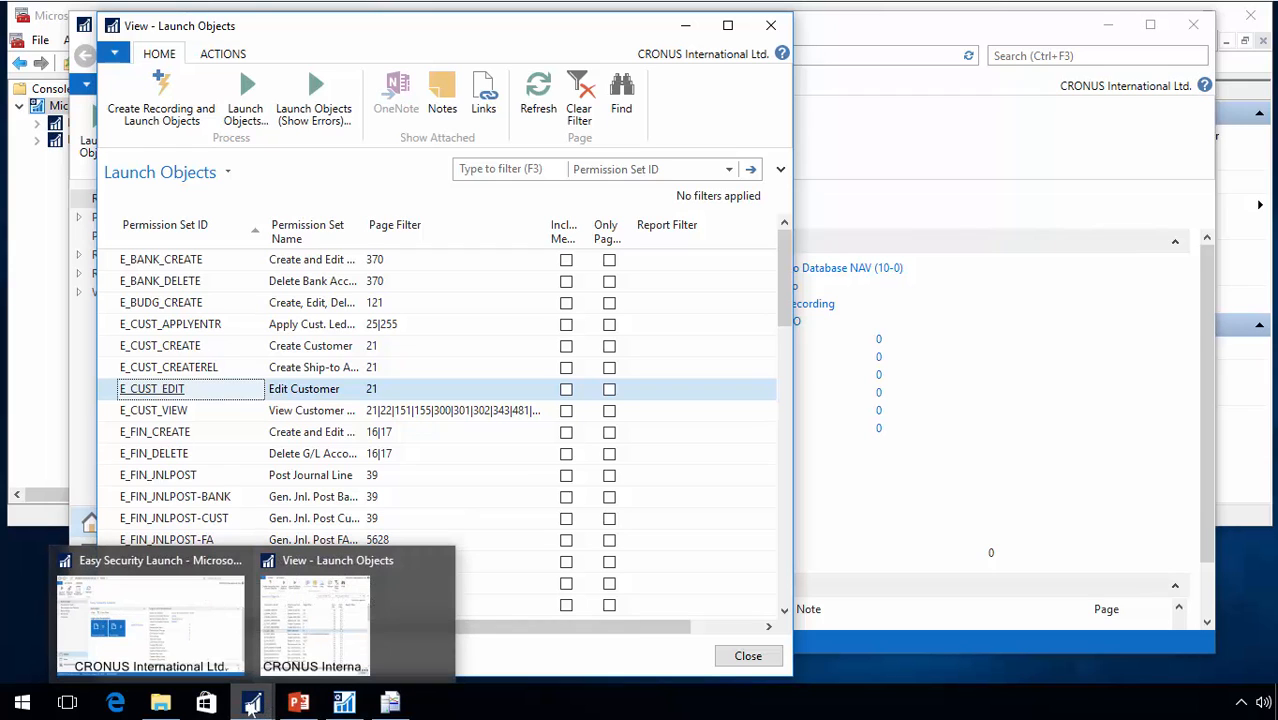
pyautogui.rightClick(252, 706)
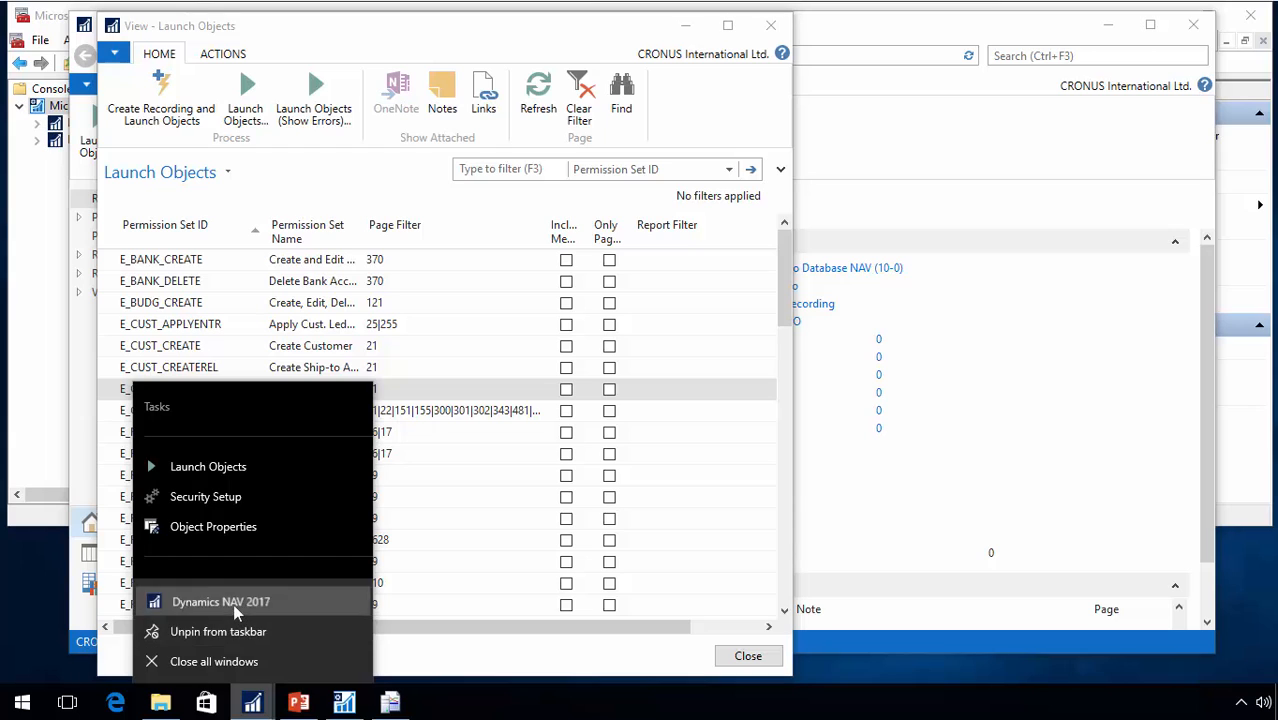
pyautogui.click(236, 609)
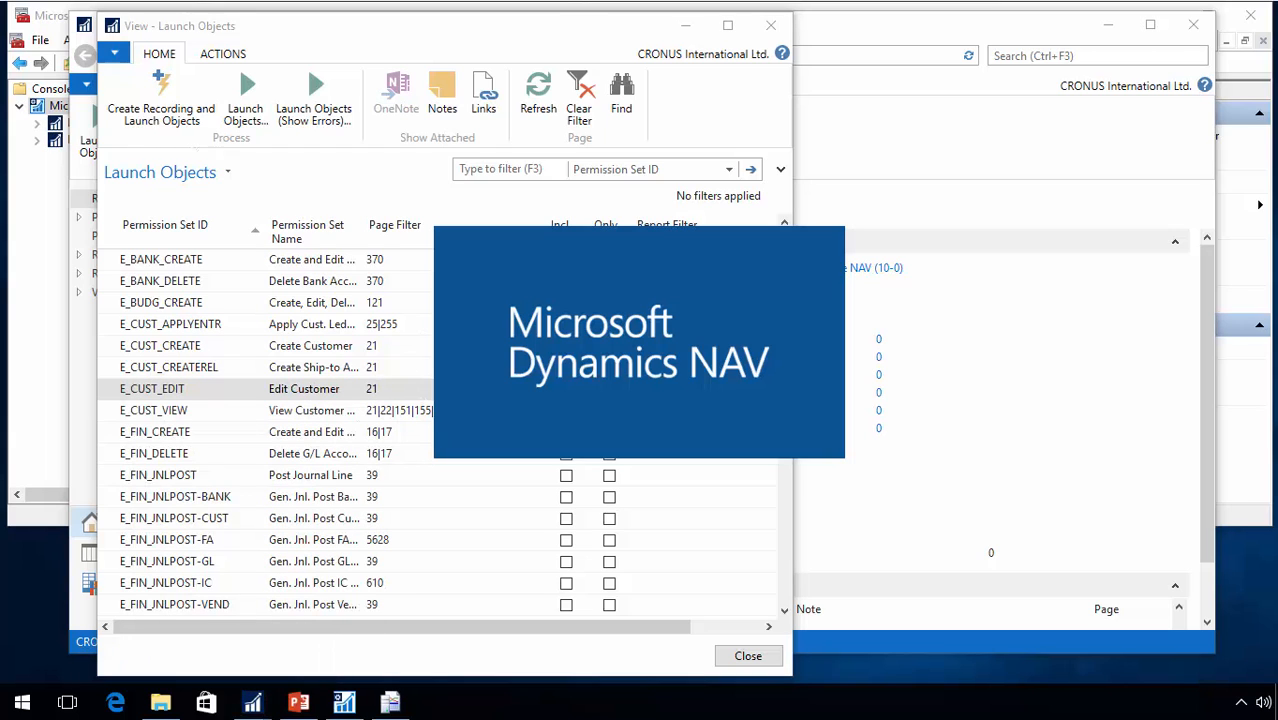
# Connect the new Dynamics NAV client to server localhost:7046/DynamicsNAV100 with the Easy Security company.
pyautogui.click(86, 86)
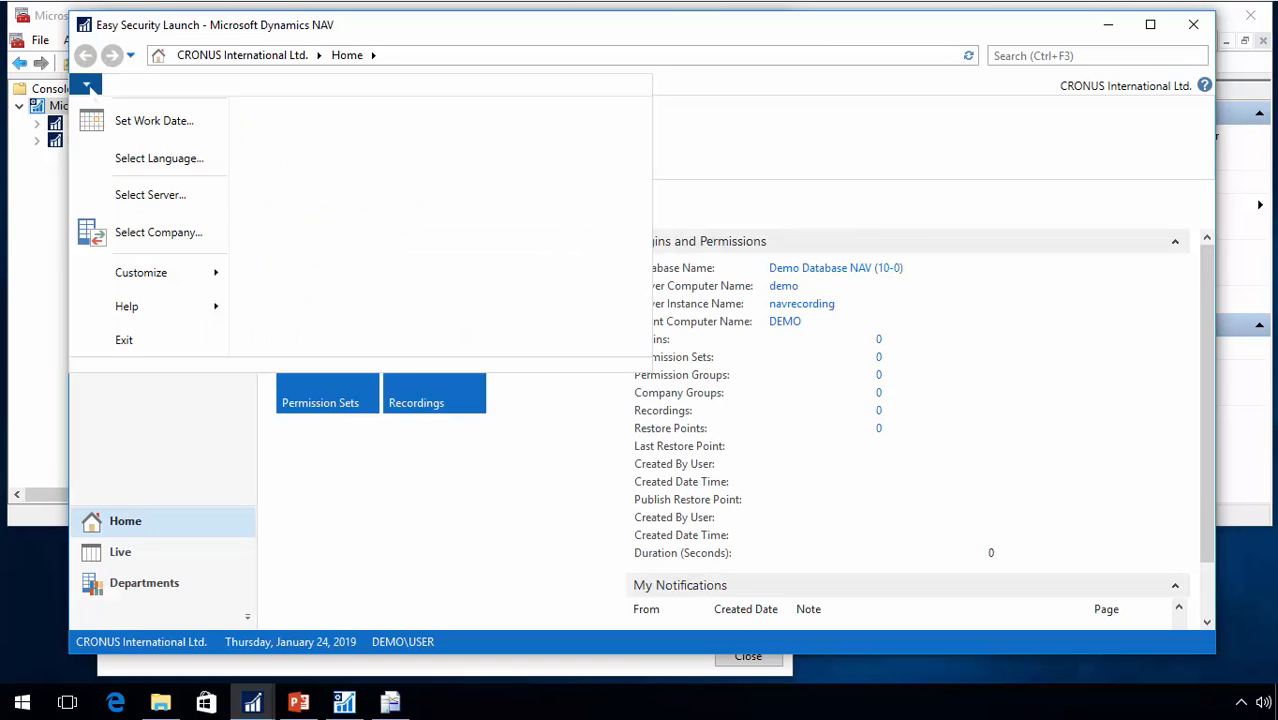
pyautogui.click(150, 191)
pyautogui.click(700, 336)
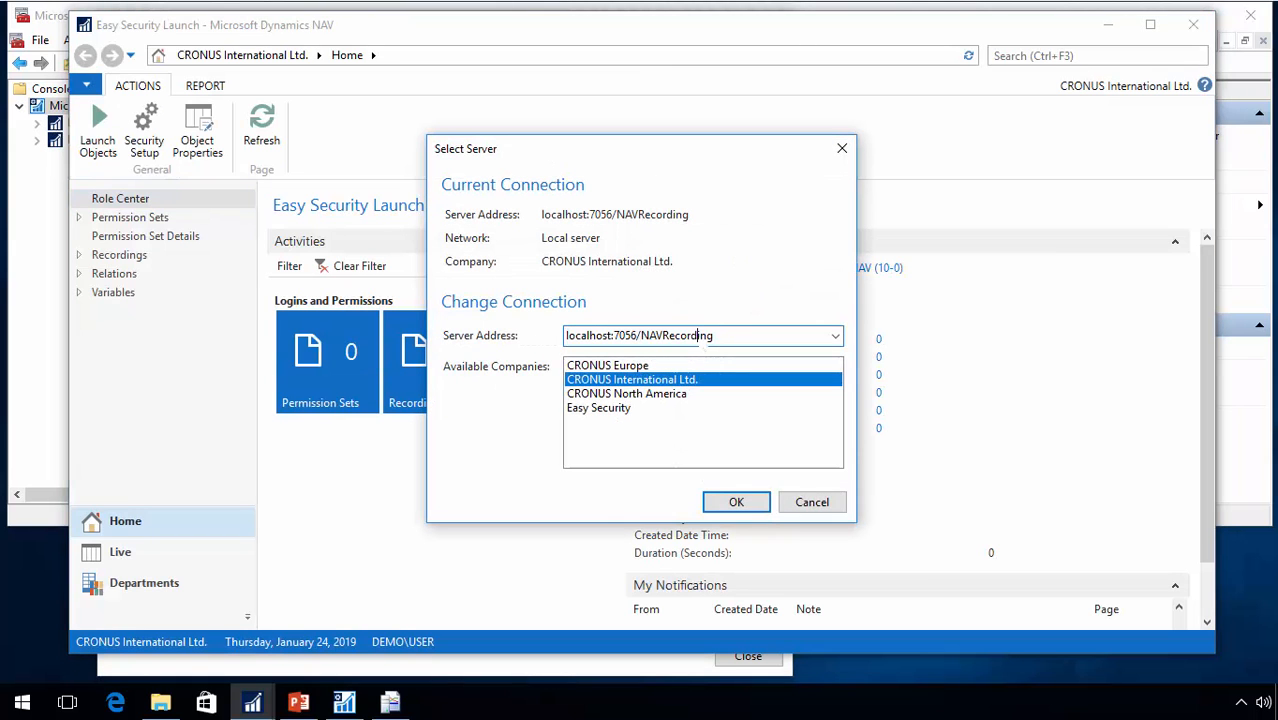
pyautogui.click(835, 336)
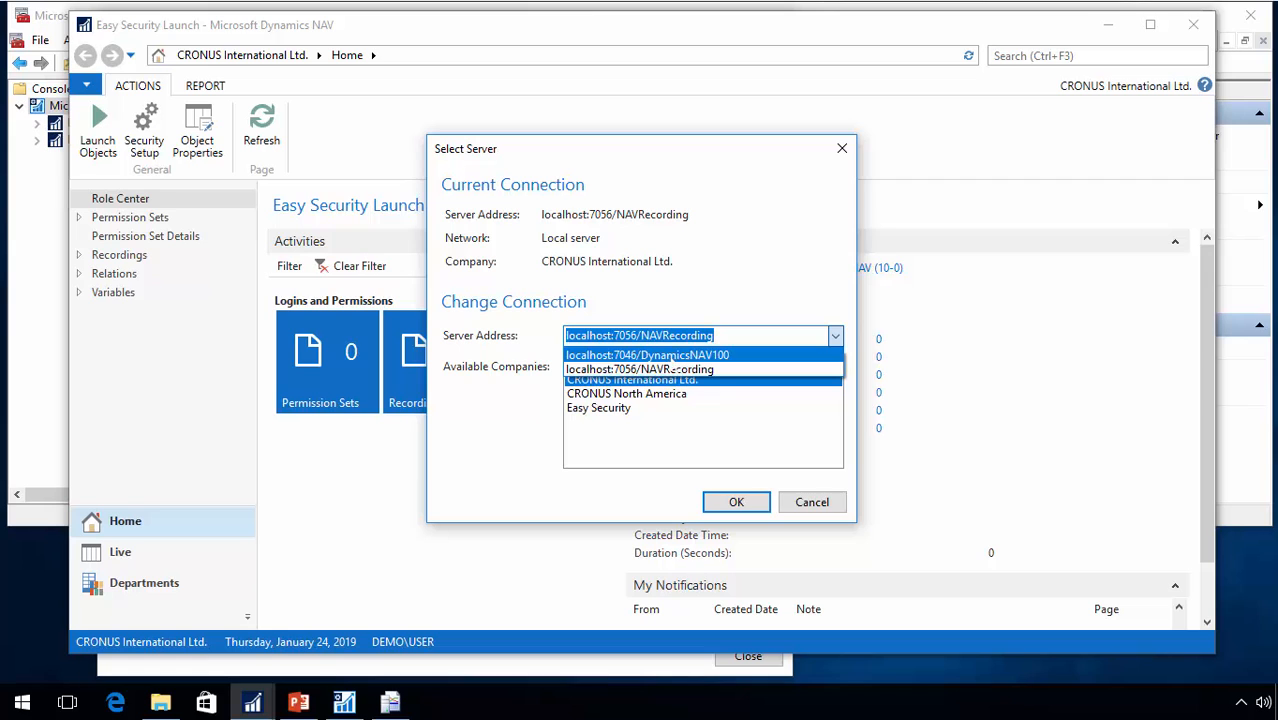
pyautogui.click(665, 355)
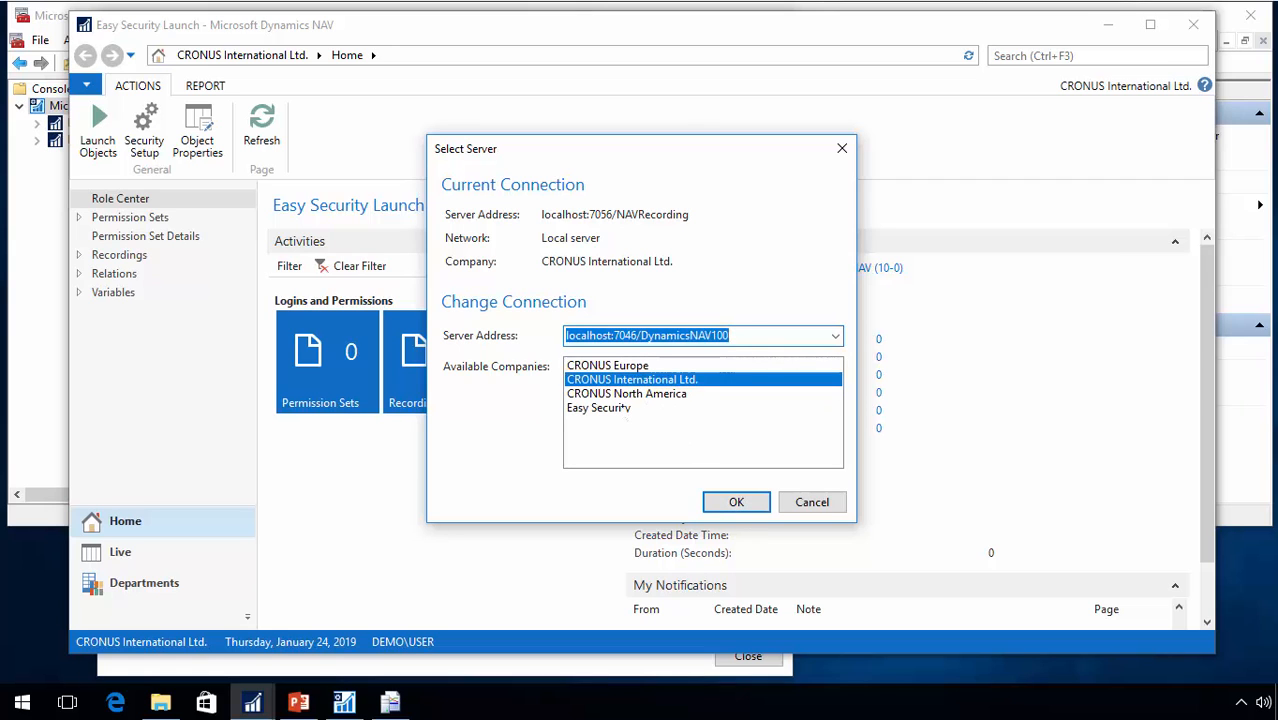
pyautogui.click(736, 502)
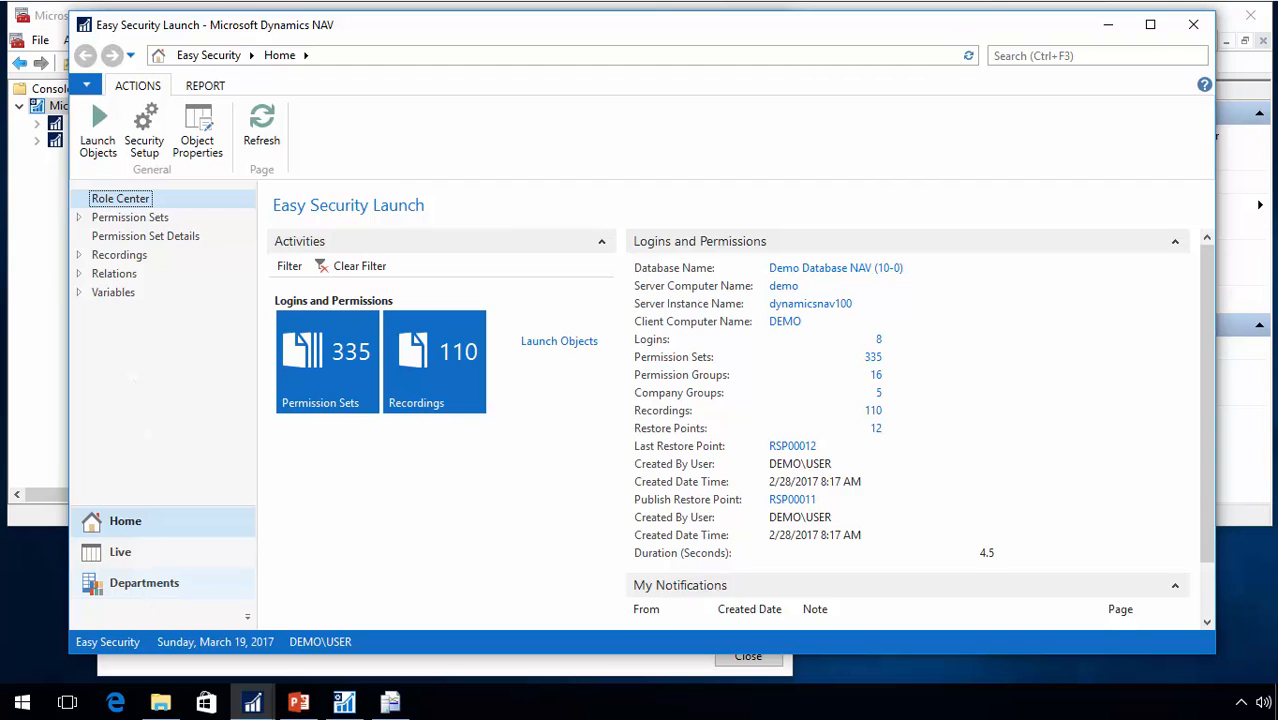
# Open the Permission Sets list and create a new permission set with the ID EDIT CUSTOMER.
pyautogui.click(130, 218)
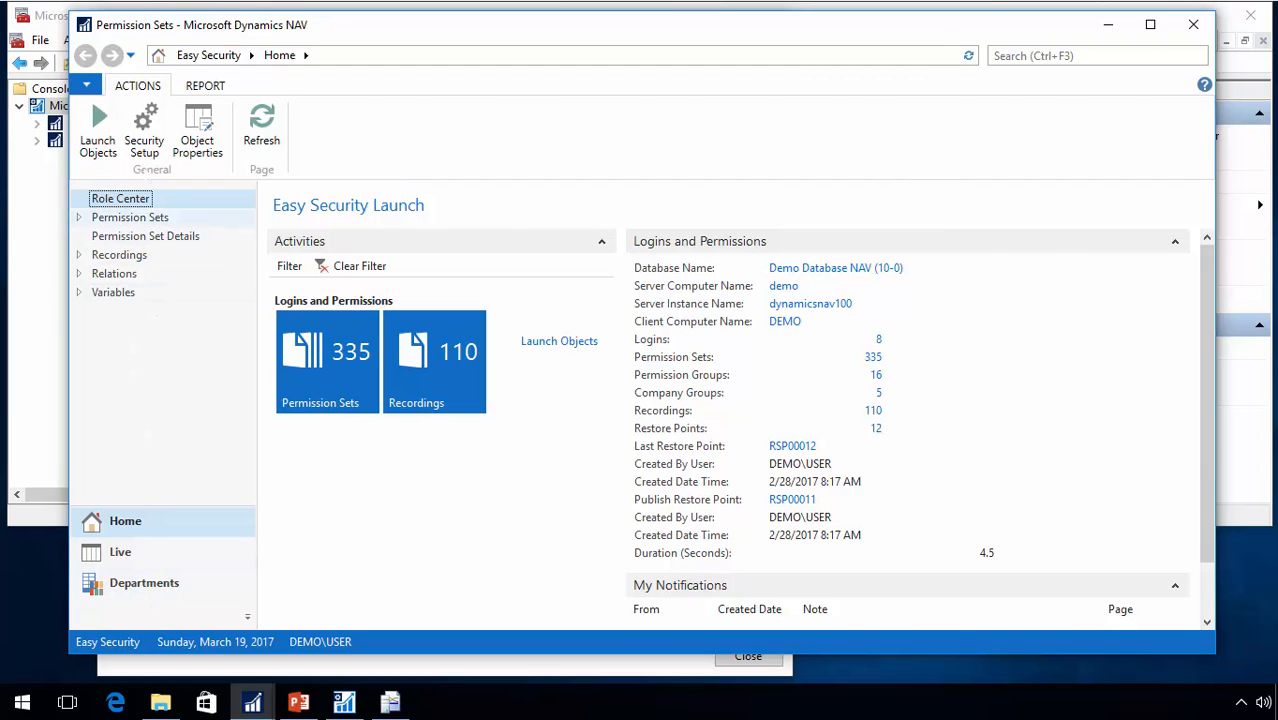
pyautogui.click(98, 140)
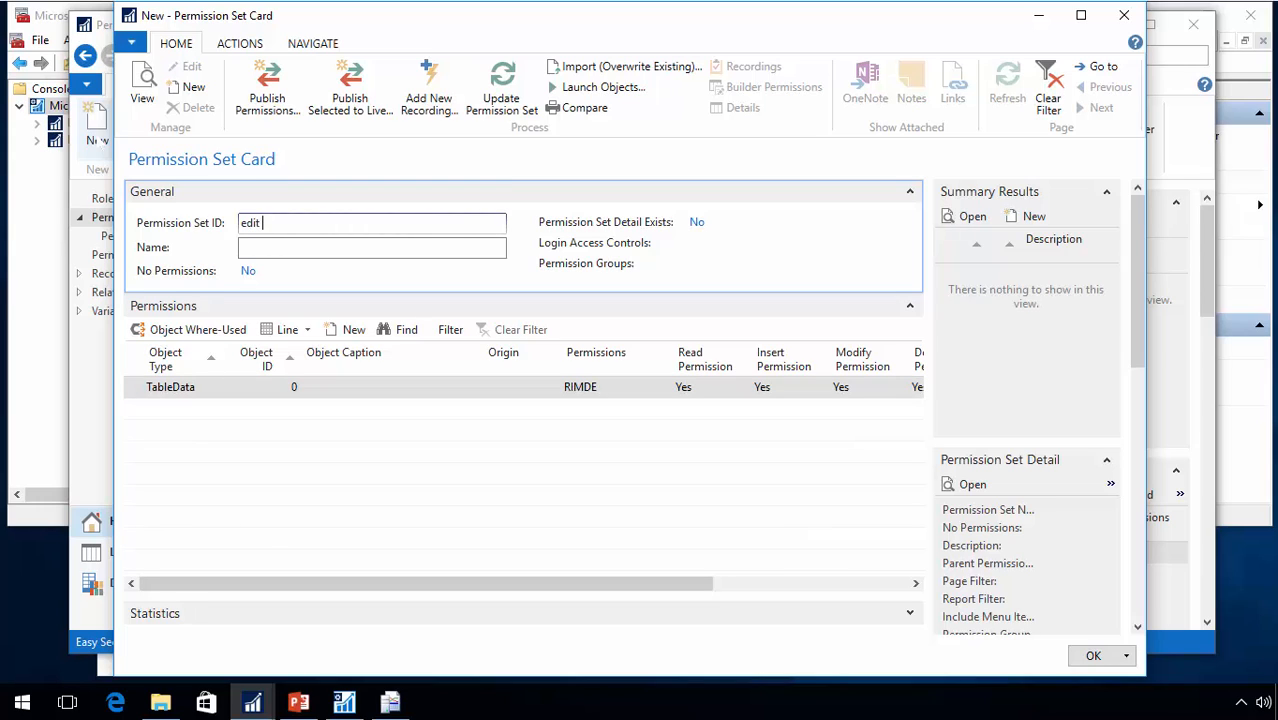
pyautogui.write('edit customer')
pyautogui.press('Tab')
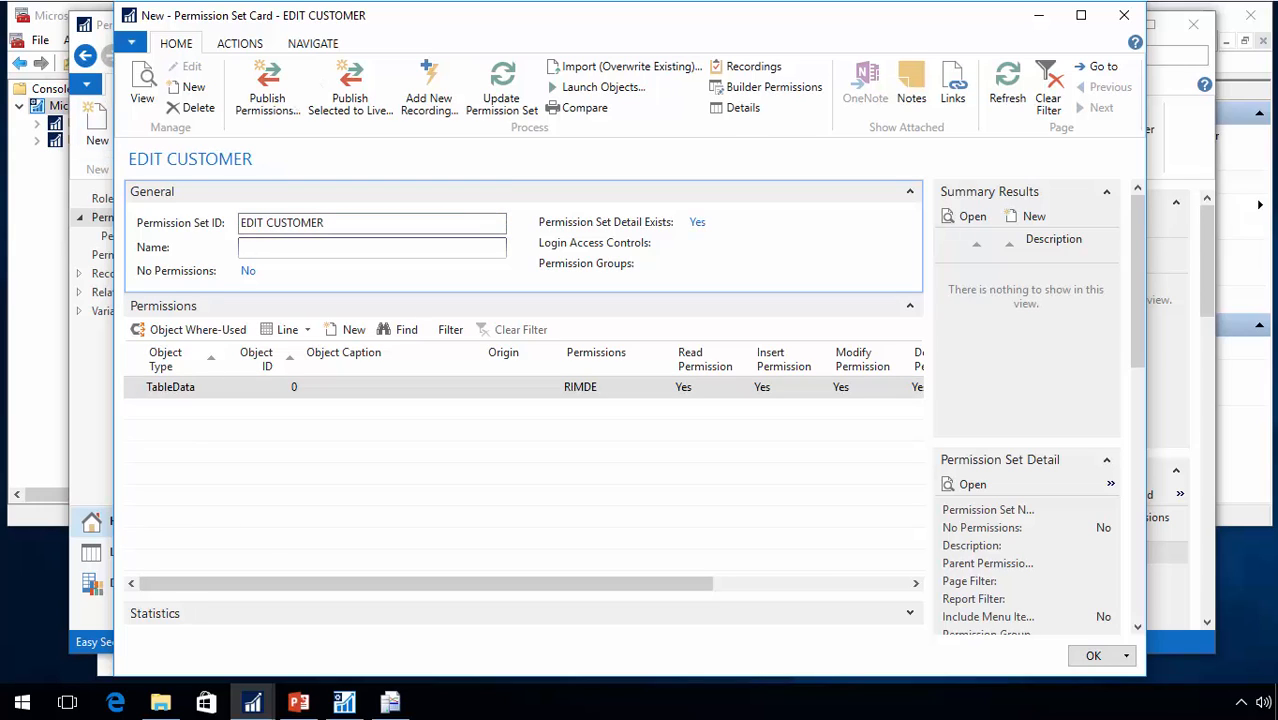
# Add a new recording to the permission set from Edit Customer.xml in the Temp folder, keeping all trace clients included.
pyautogui.click(428, 85)
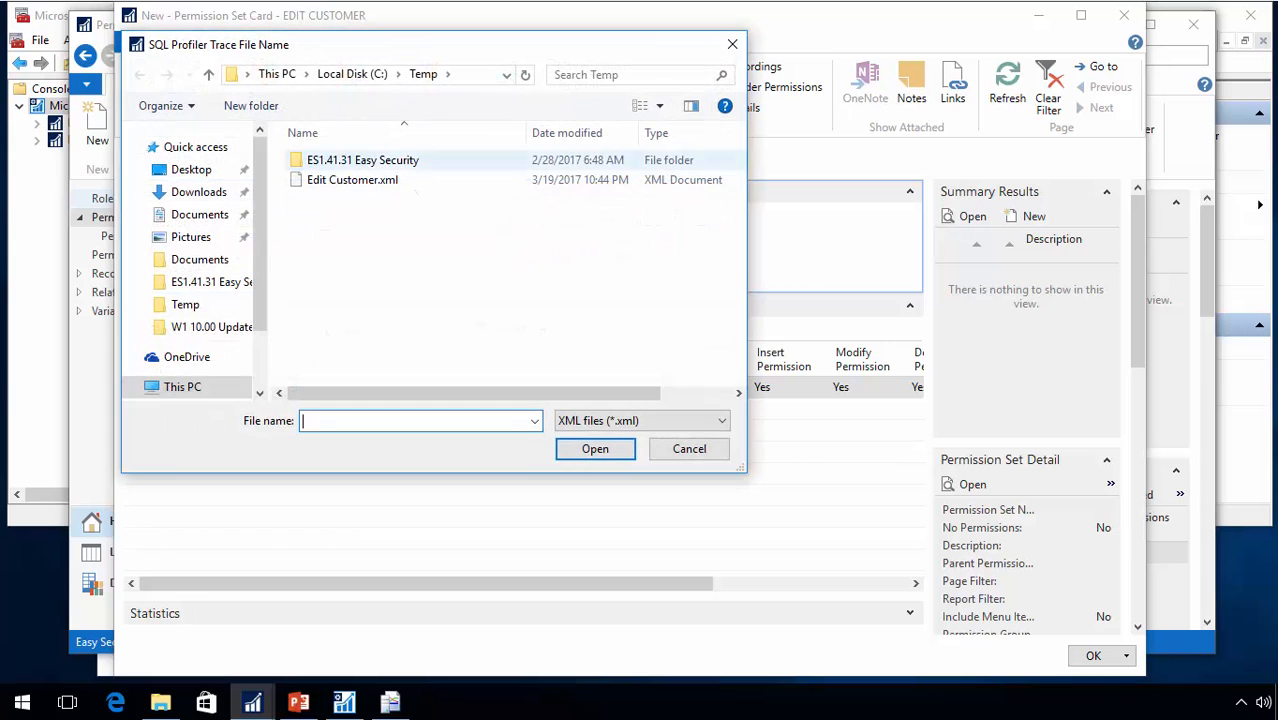
pyautogui.click(372, 181)
pyautogui.moveTo(515, 394); pyautogui.dragTo(643, 411)
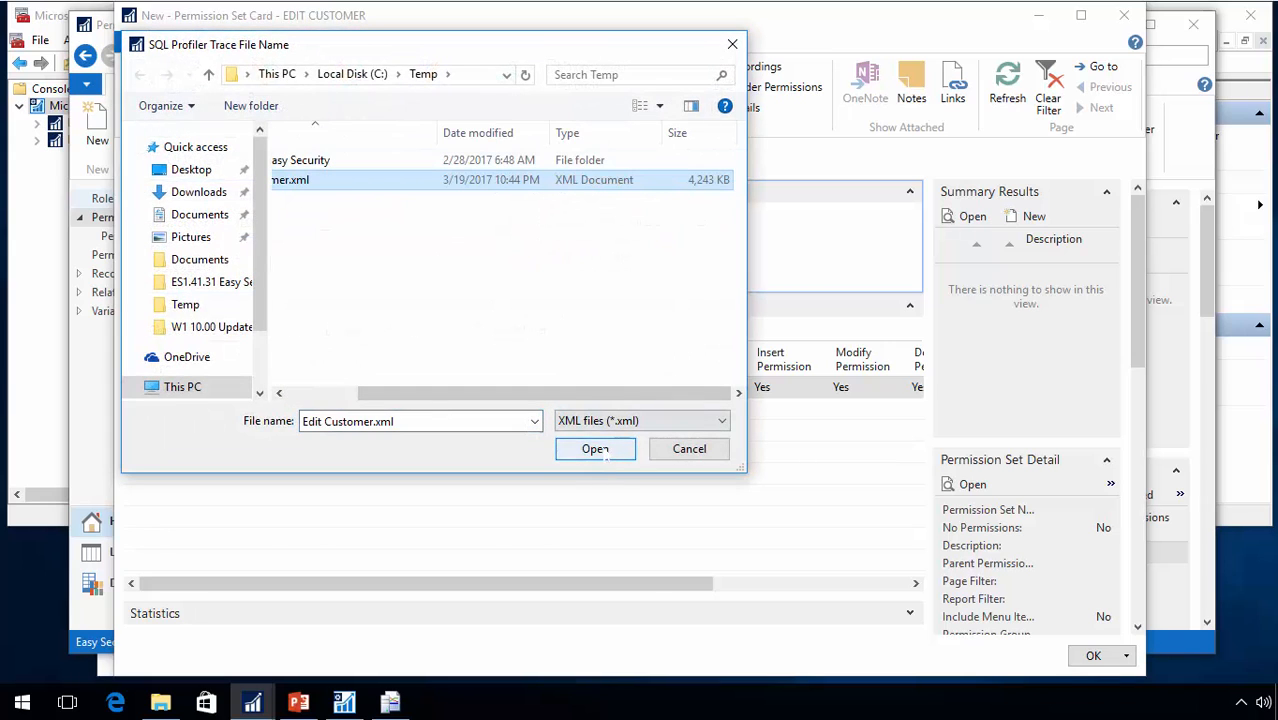
pyautogui.click(600, 448)
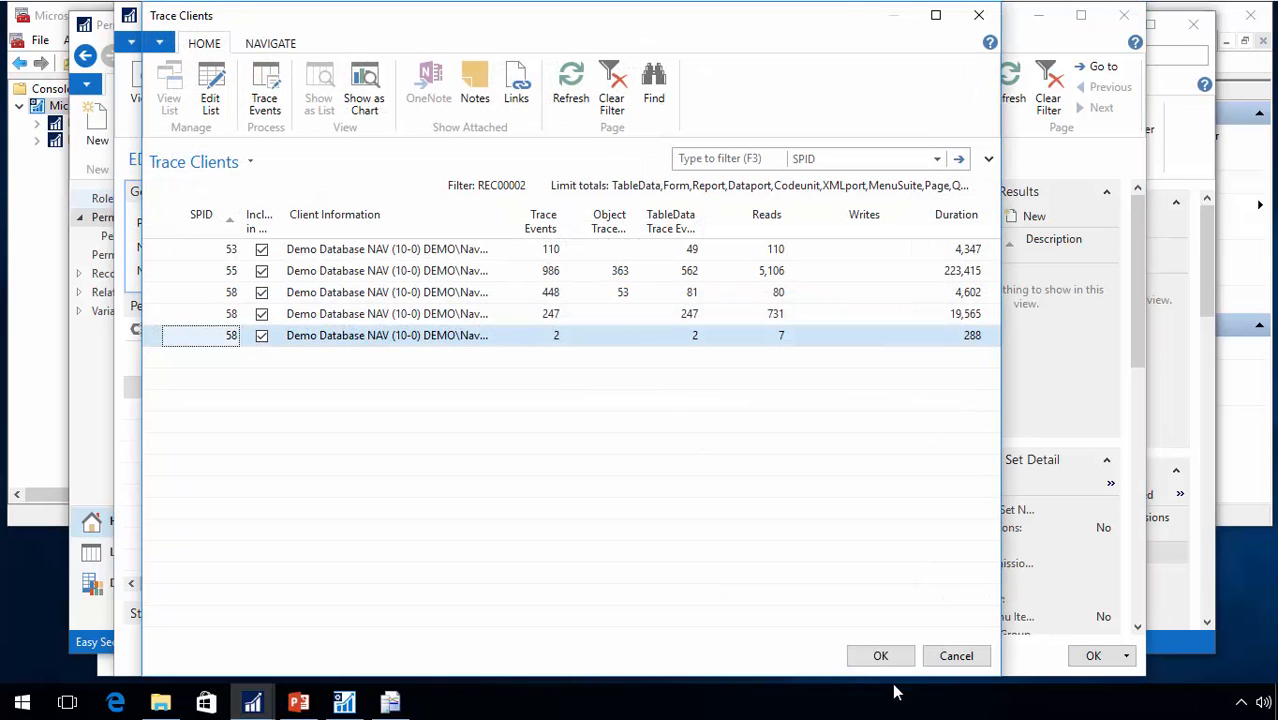
pyautogui.click(880, 656)
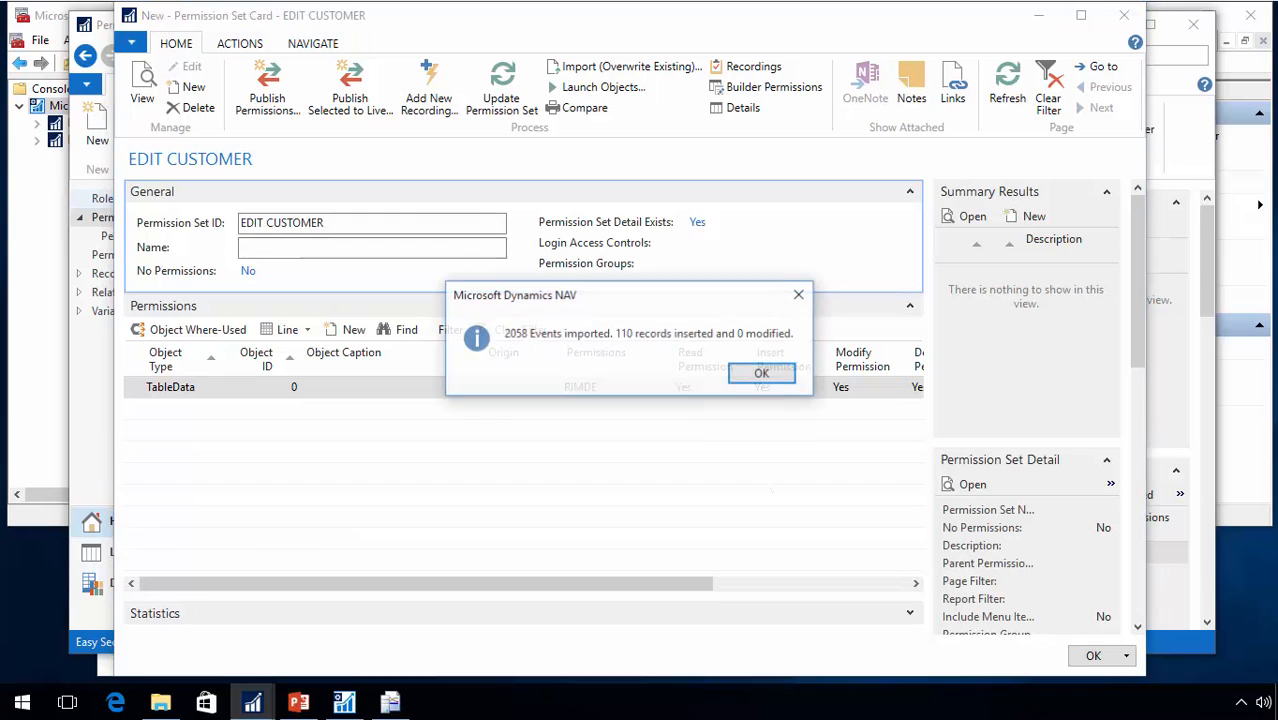
pyautogui.click(768, 378)
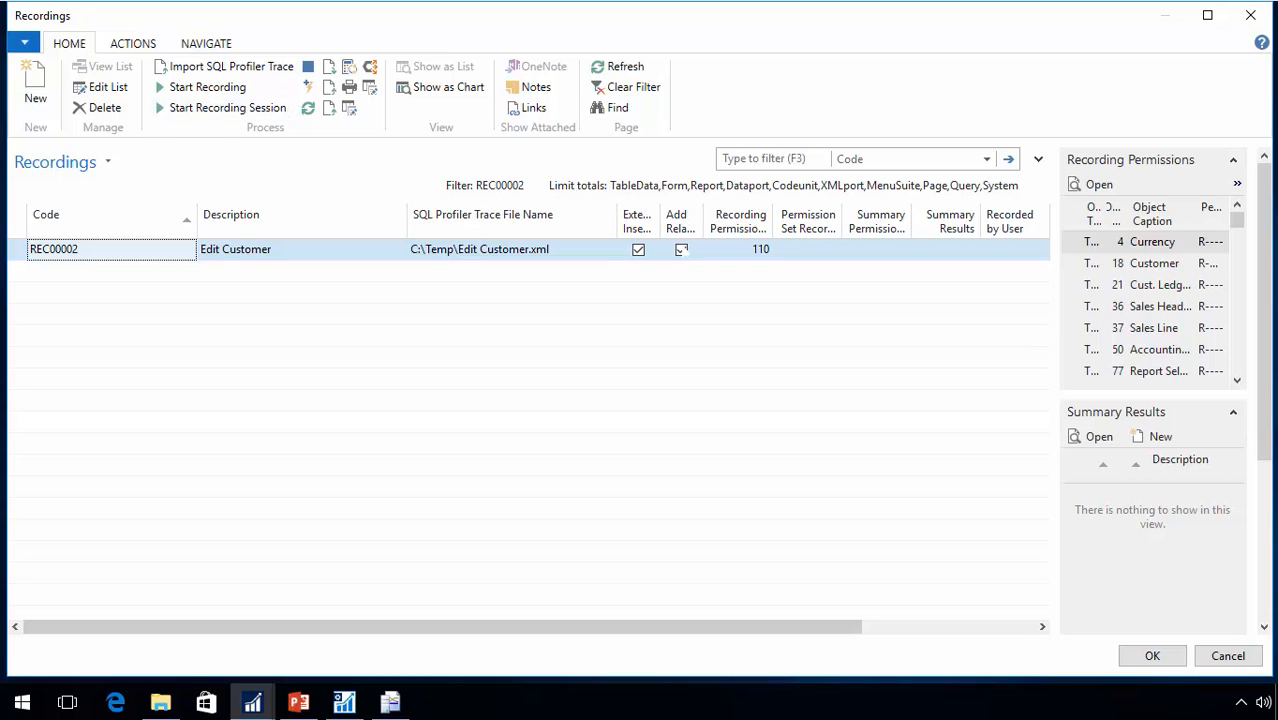
# Examine the recorded permissions of the Edit Customer recording across its table data, report, codeunit, page and query objects.
pyautogui.click(759, 253)
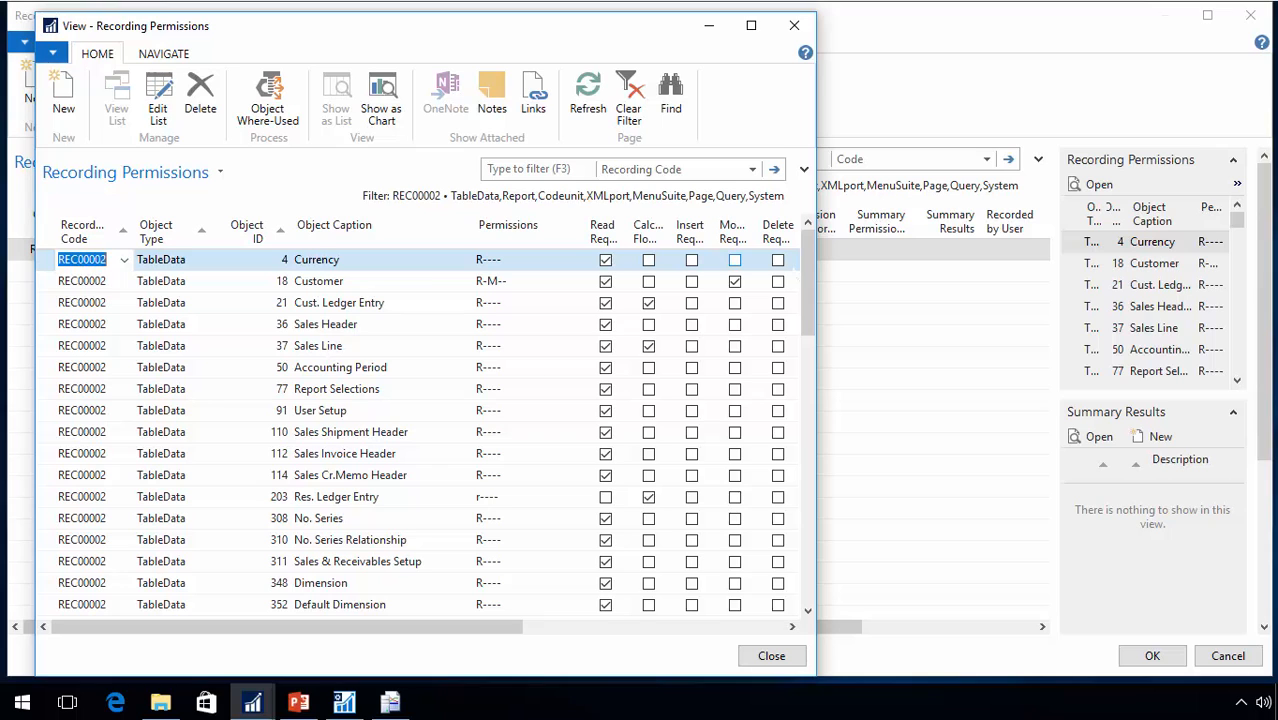
pyautogui.moveTo(812, 282); pyautogui.dragTo(813, 600)
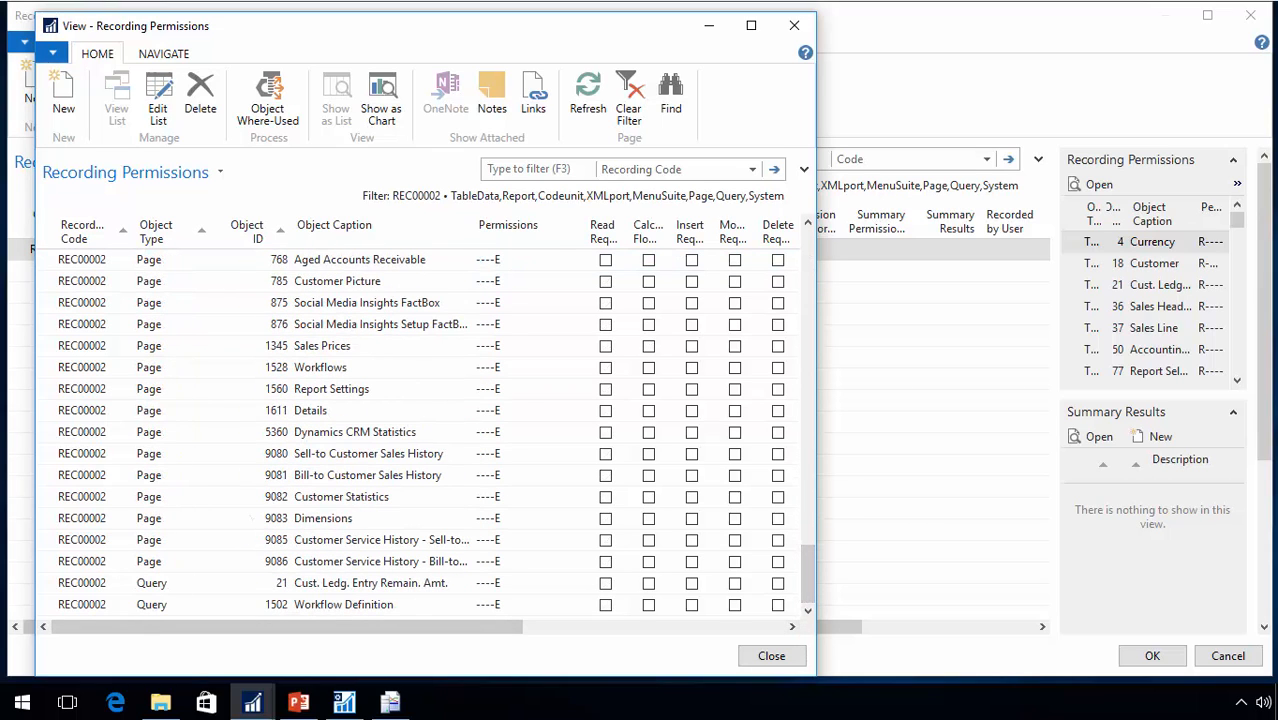
pyautogui.scroll(2, 420, 430)
pyautogui.scroll(3, 420, 430)
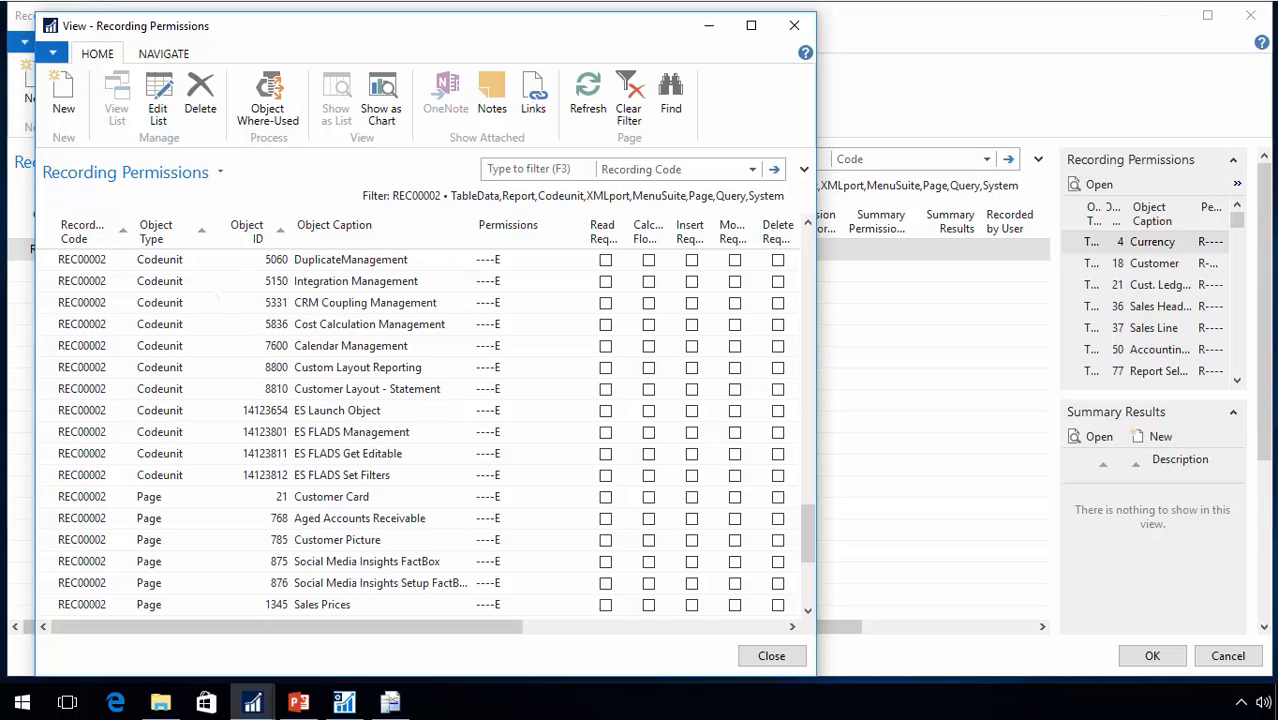
pyautogui.scroll(-5, 420, 430)
pyautogui.scroll(6, 420, 430)
pyautogui.scroll(4, 420, 430)
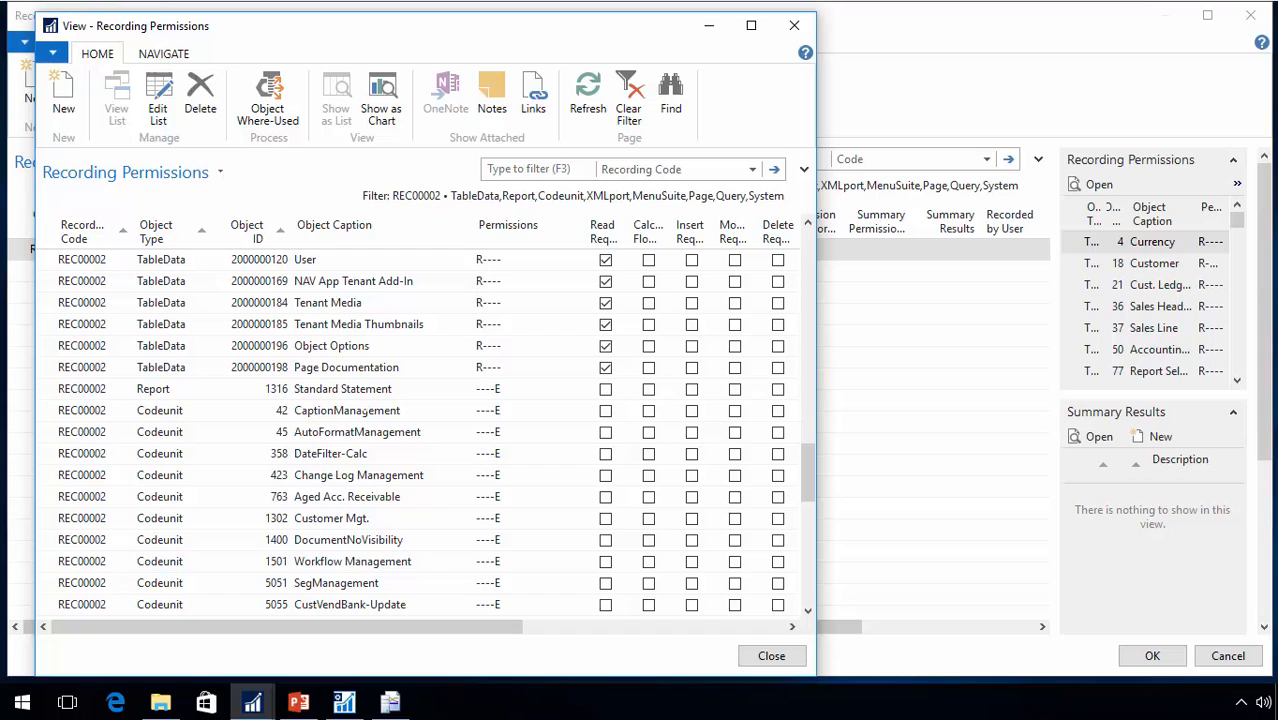
pyautogui.scroll(6, 420, 430)
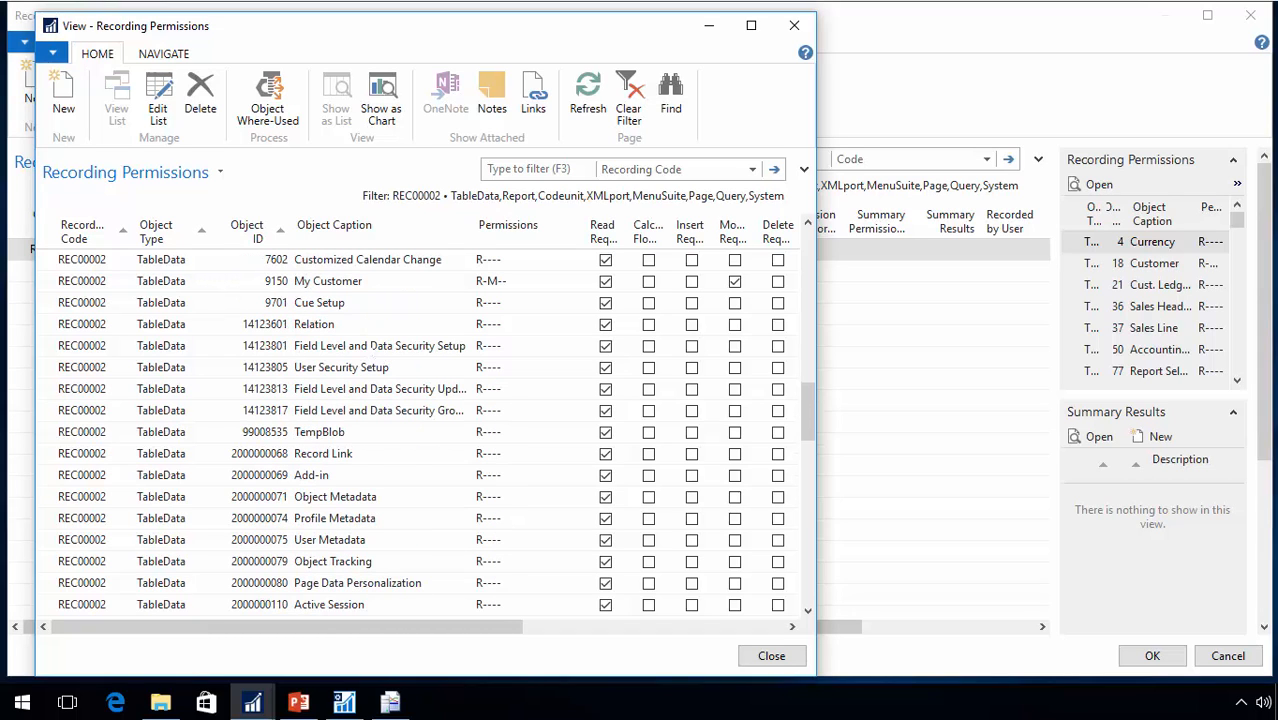
pyautogui.press('Escape')
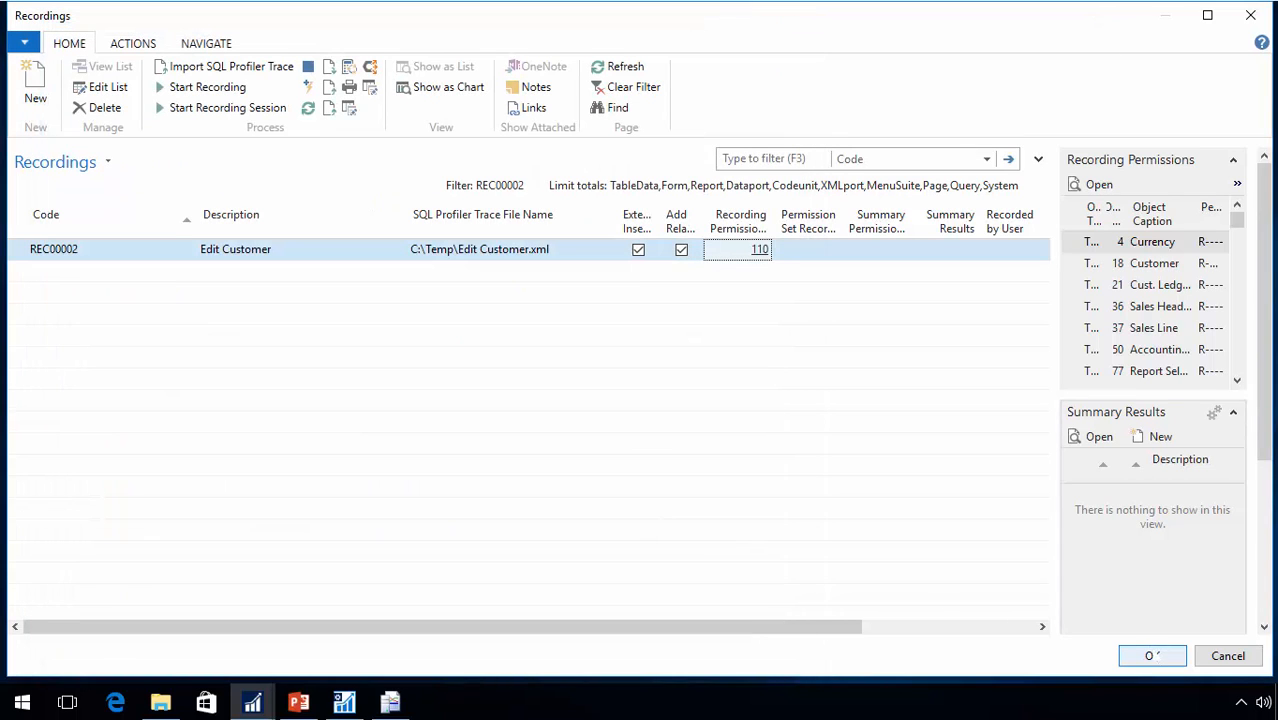
# Accept the Edit Customer recording, insert its permissions into the EDIT CUSTOMER permission set, and close the card.
pyautogui.click(1152, 656)
pyautogui.click(597, 371)
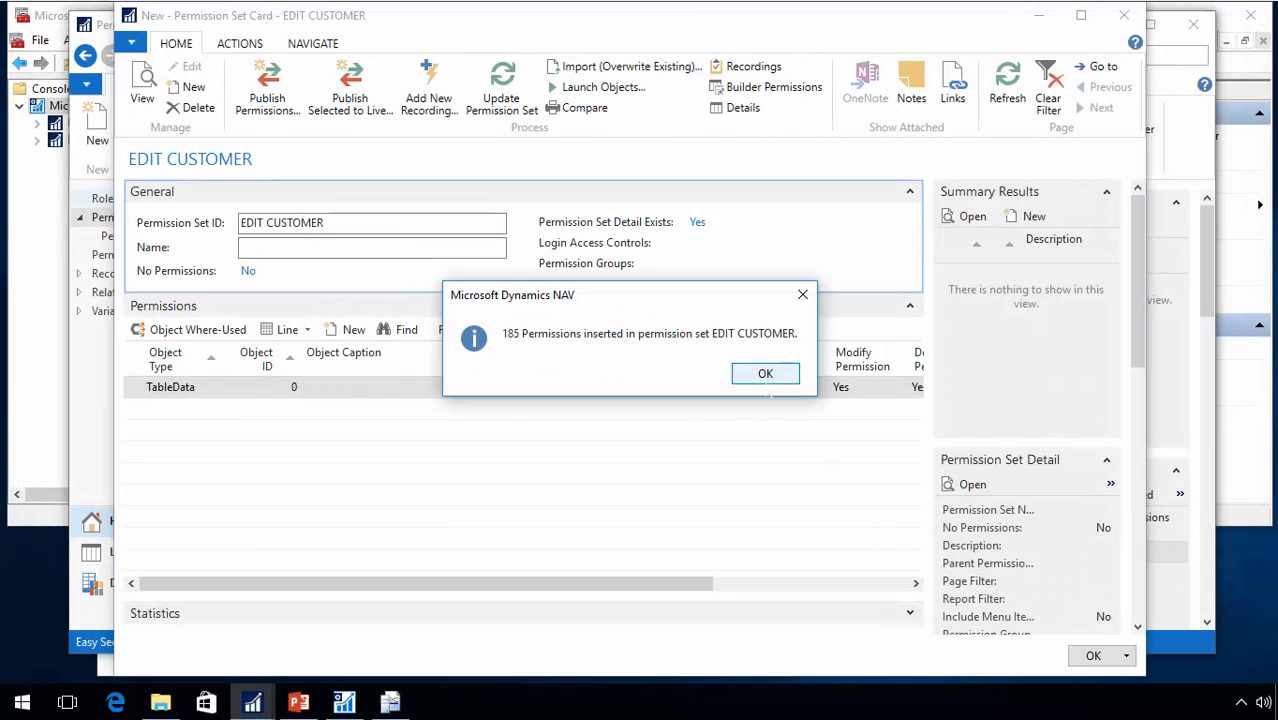
pyautogui.click(765, 374)
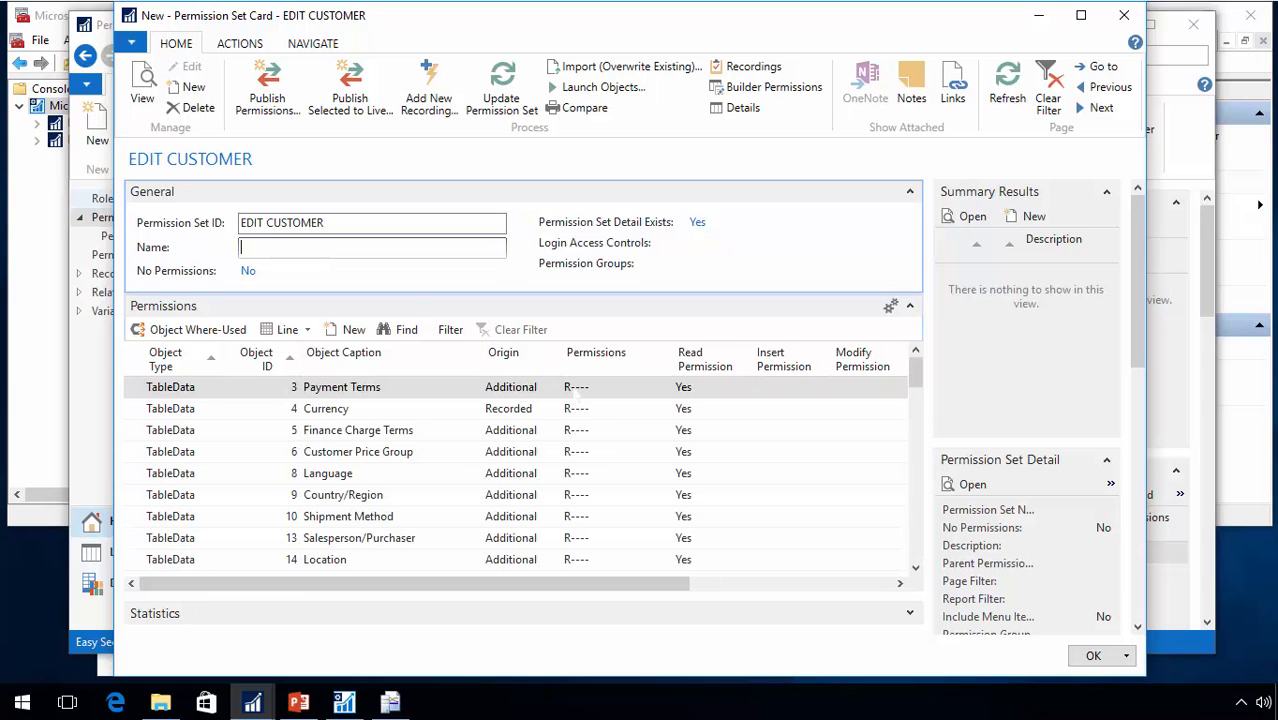
pyautogui.press('Escape')
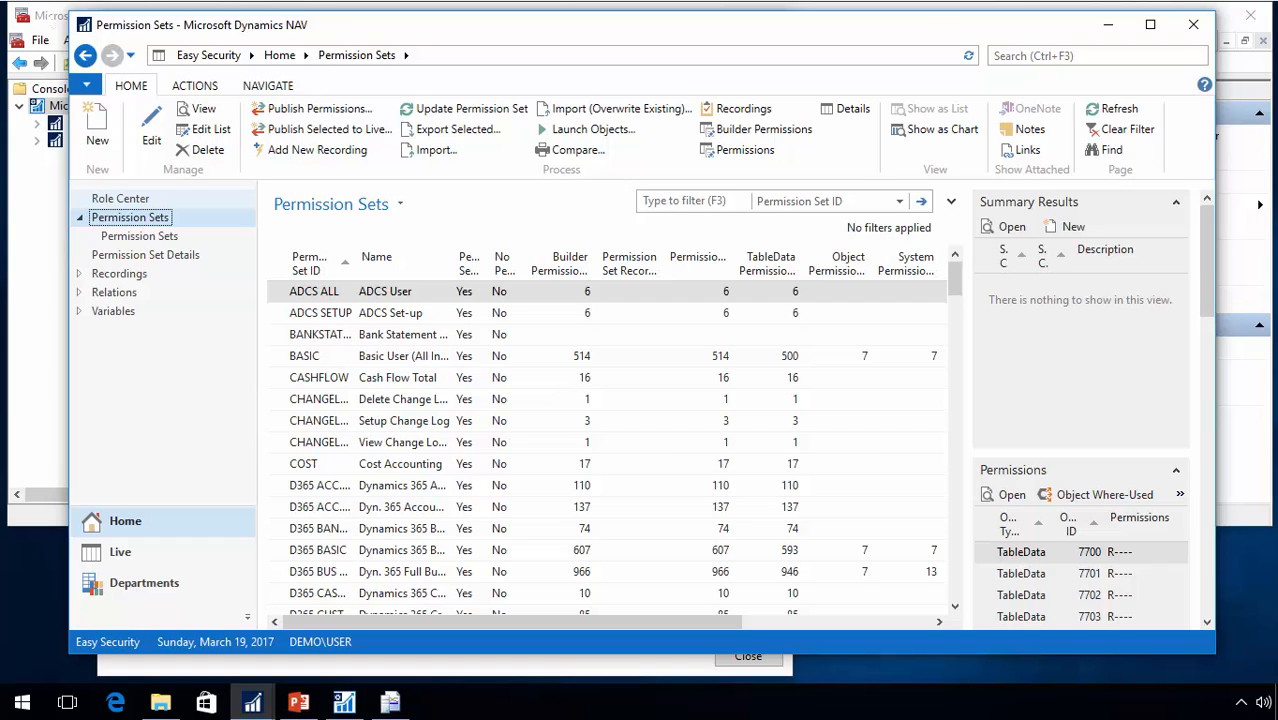
# Restart the NAVRecording instance in Microsoft Dynamics NAV Server administration and close the Dynamics NAV client that was connected to it.
pyautogui.hotkey('alt', 'Tab')
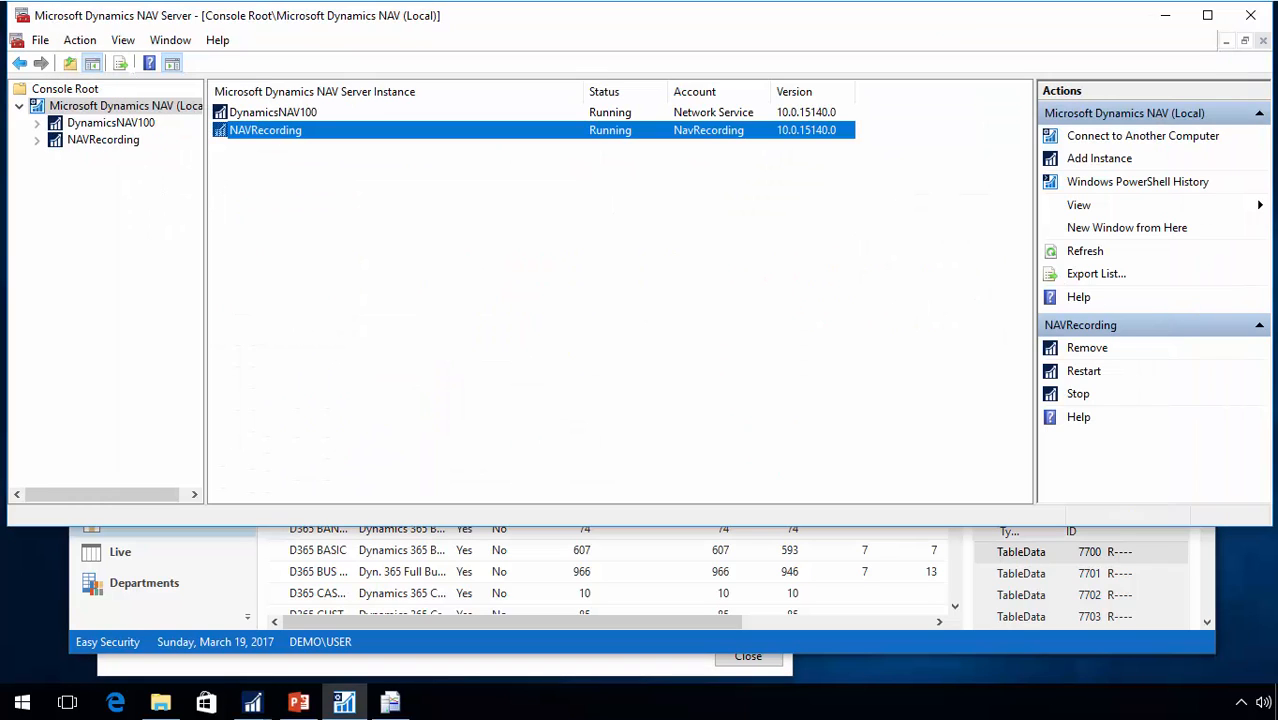
pyautogui.rightClick(300, 139)
pyautogui.click(368, 172)
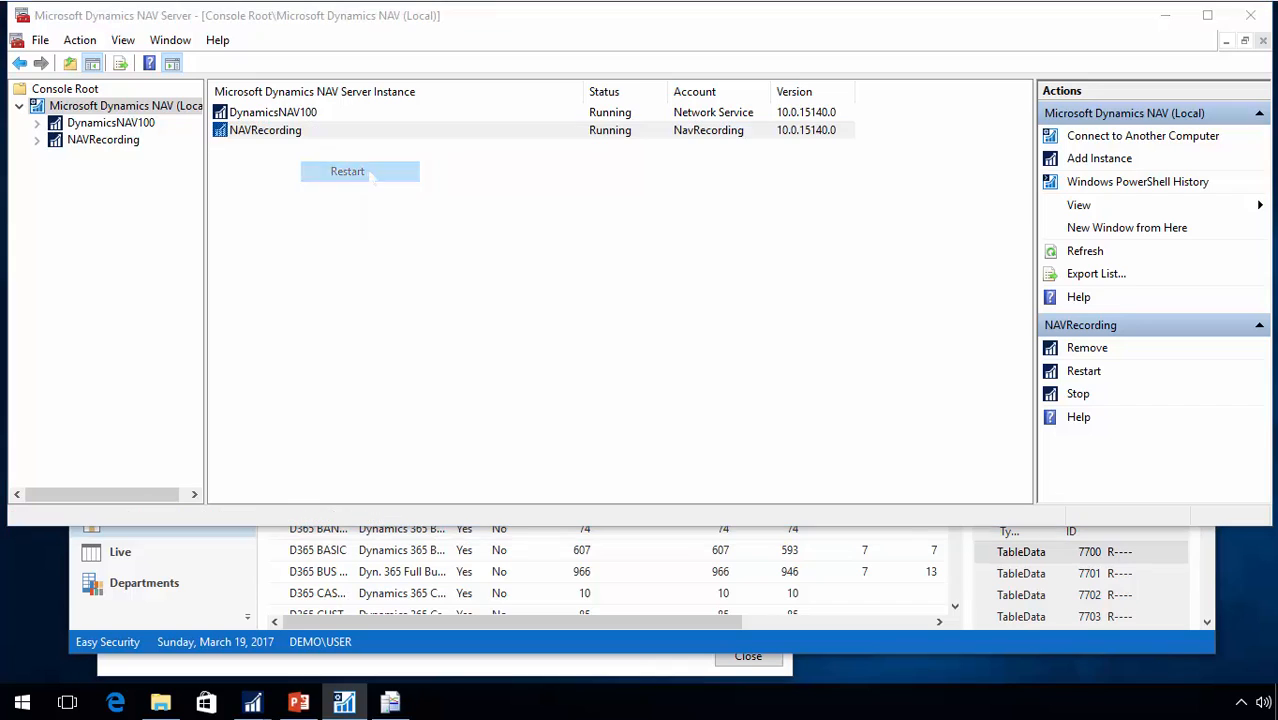
pyautogui.click(700, 310)
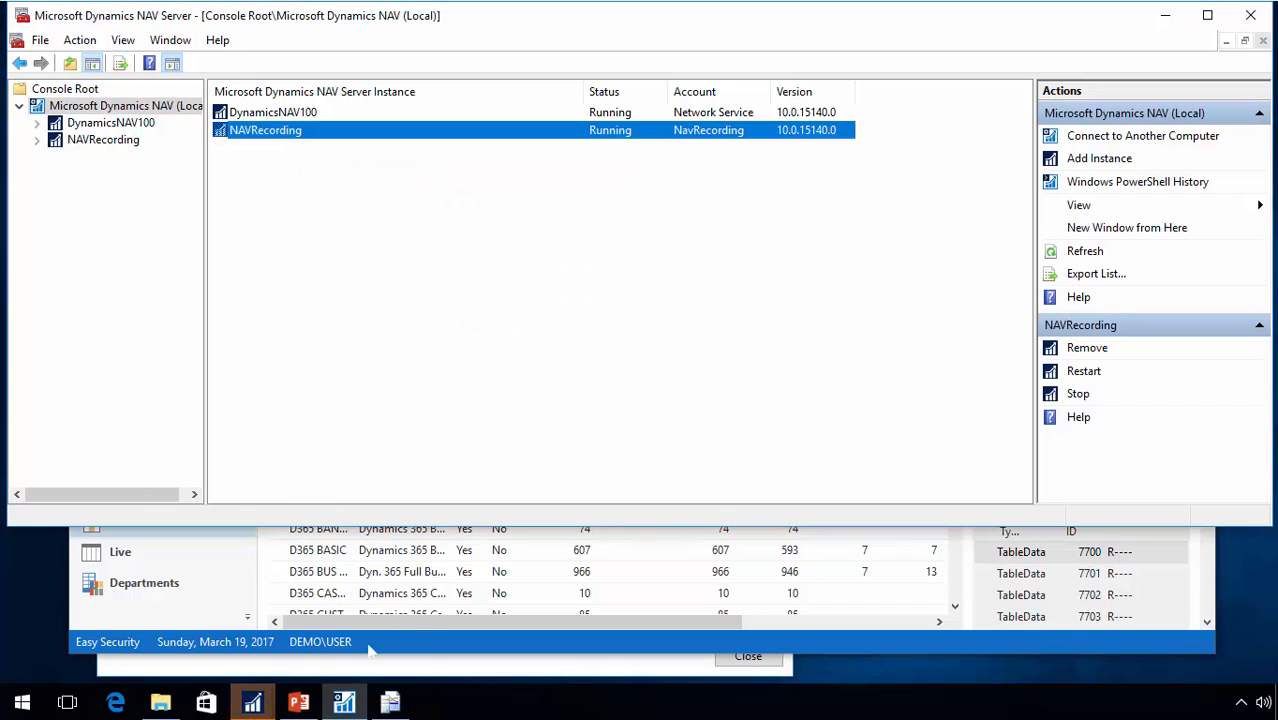
pyautogui.moveTo(268, 705)
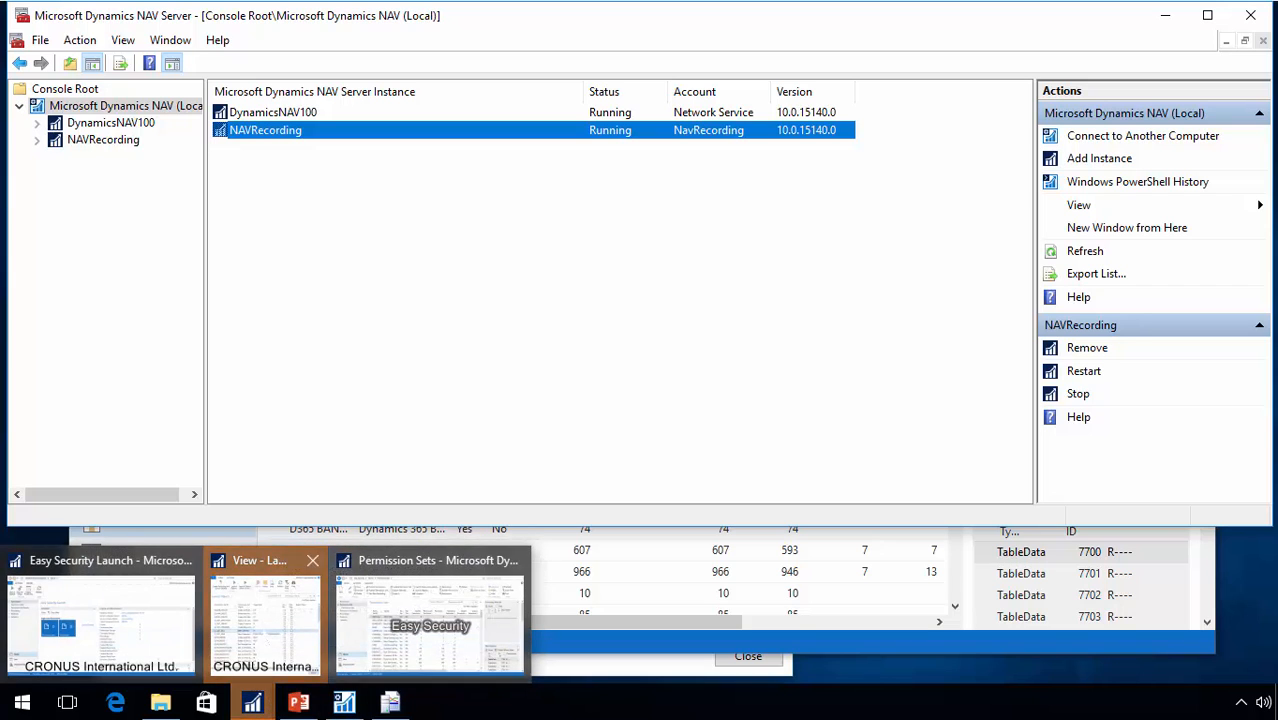
pyautogui.click(298, 622)
pyautogui.click(802, 427)
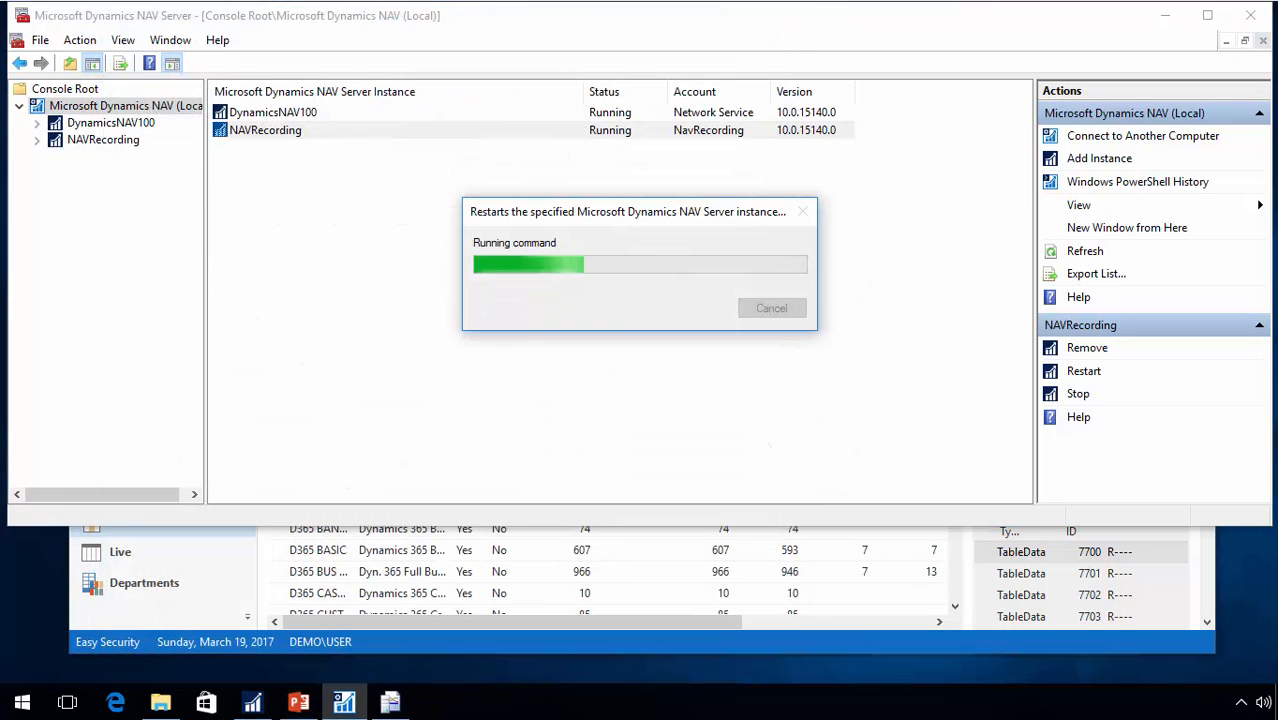
# Start a new Dynamics NAV 2017 client and connect it to localhost:7056/NAVRecording with the CRONUS International Ltd. company.
pyautogui.moveTo(257, 704)
pyautogui.rightClick(256, 704)
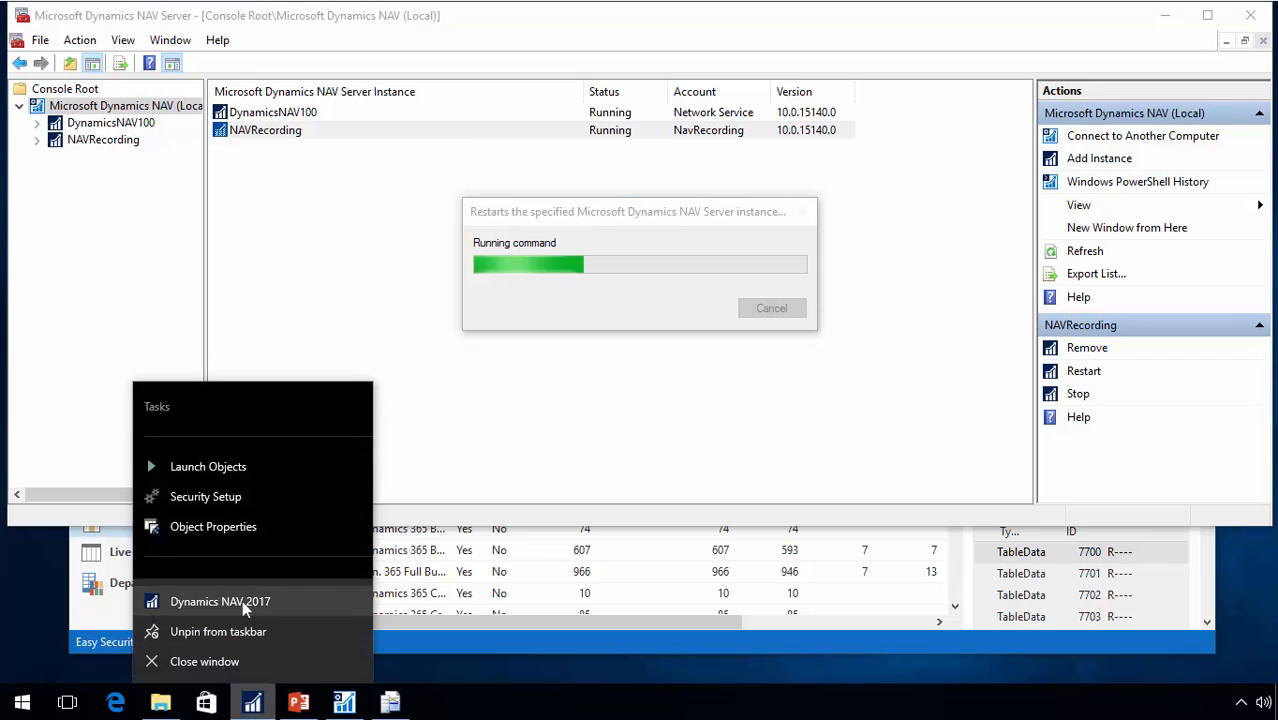
pyautogui.click(243, 601)
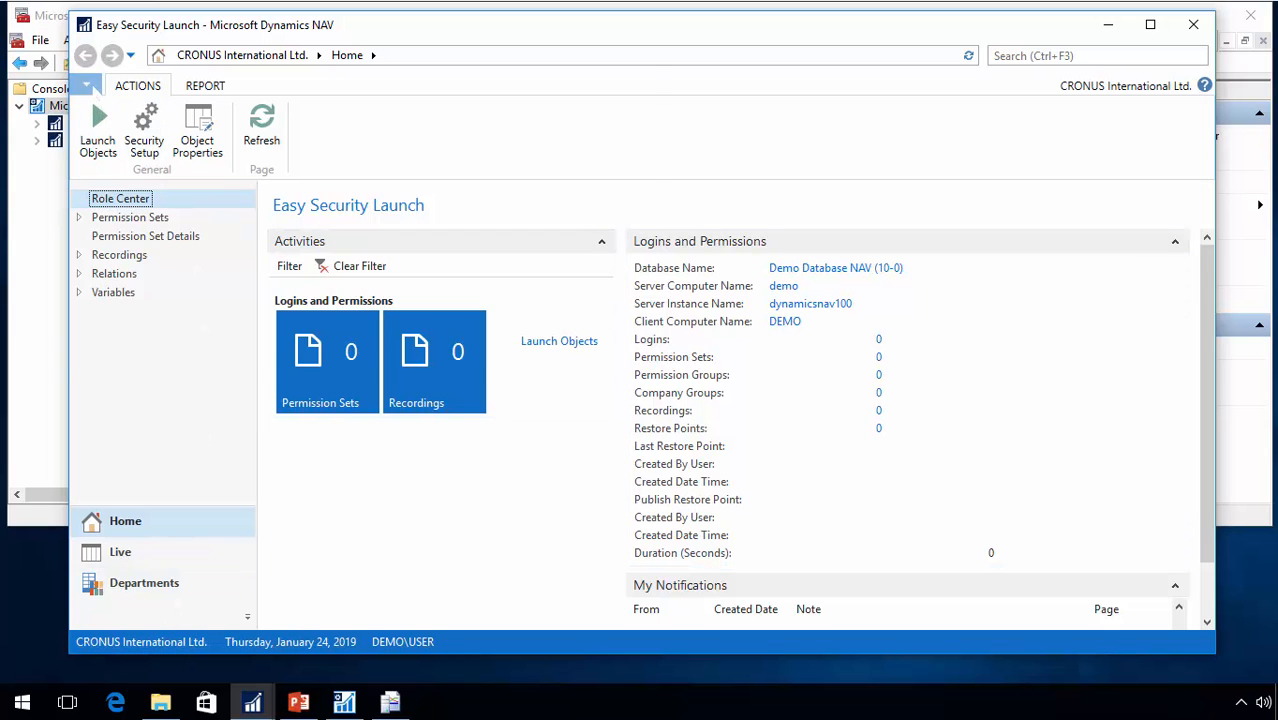
pyautogui.click(87, 85)
pyautogui.click(150, 194)
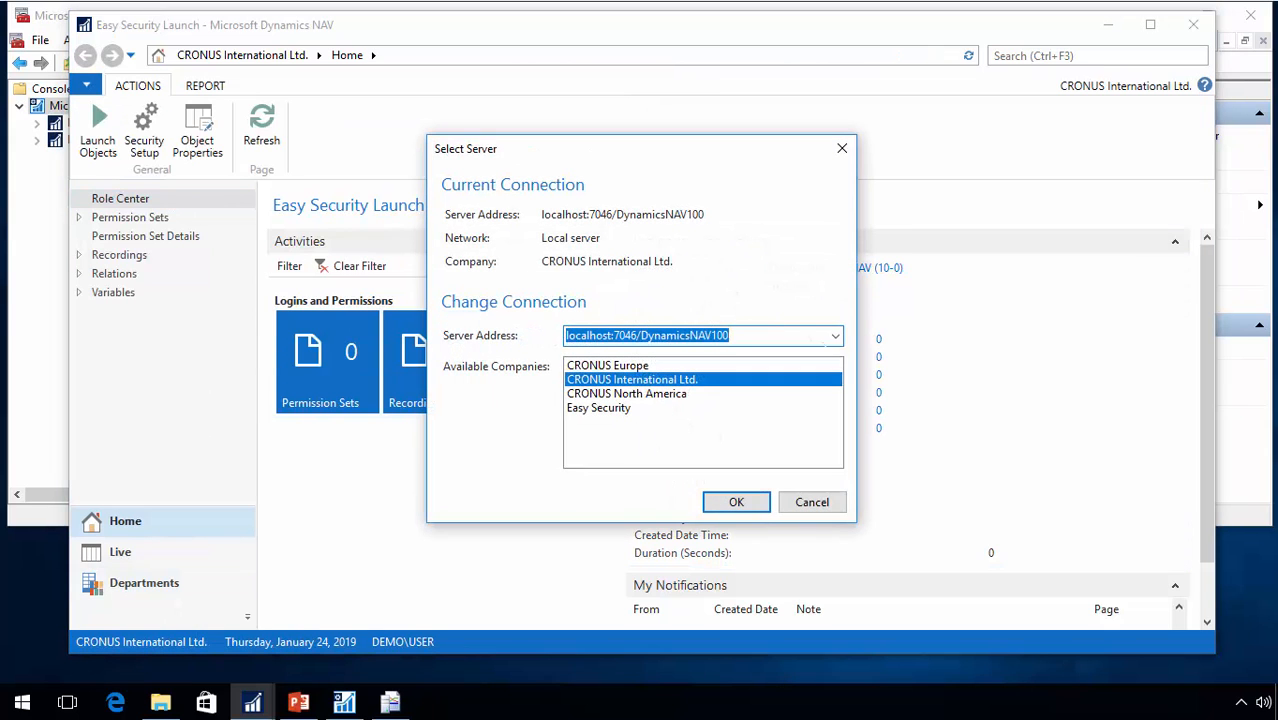
pyautogui.click(835, 336)
pyautogui.click(668, 369)
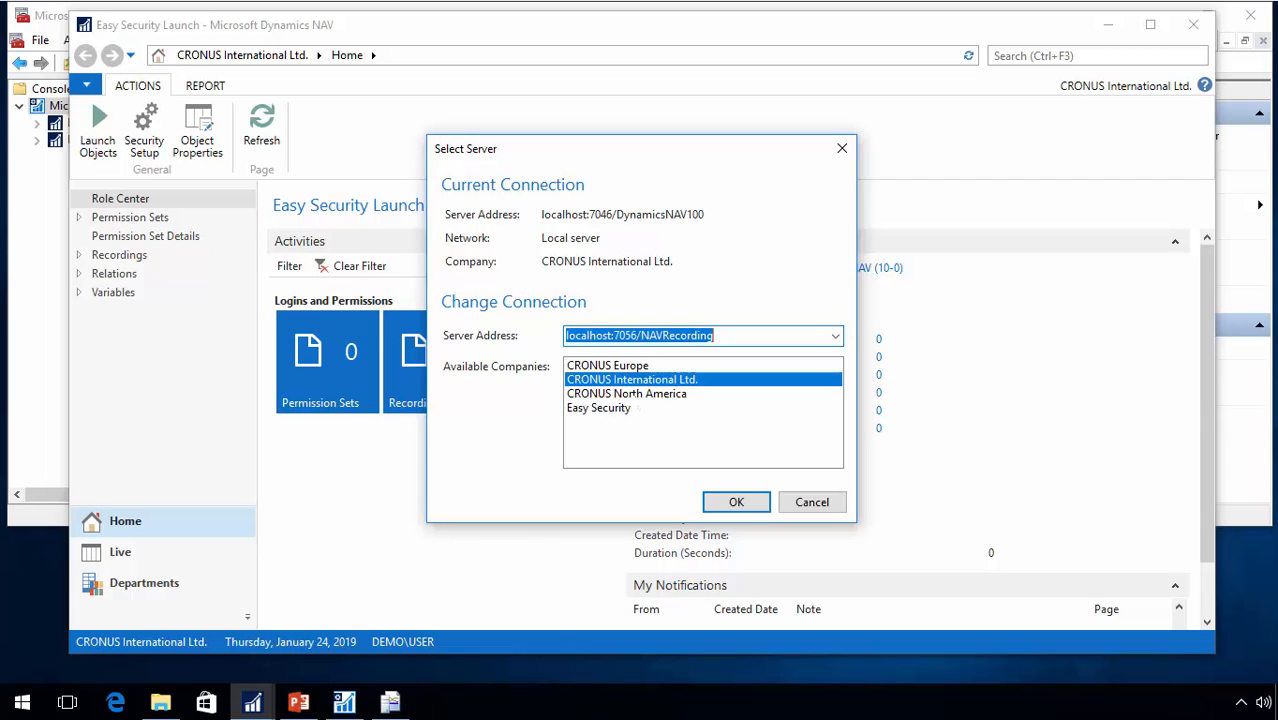
pyautogui.click(740, 503)
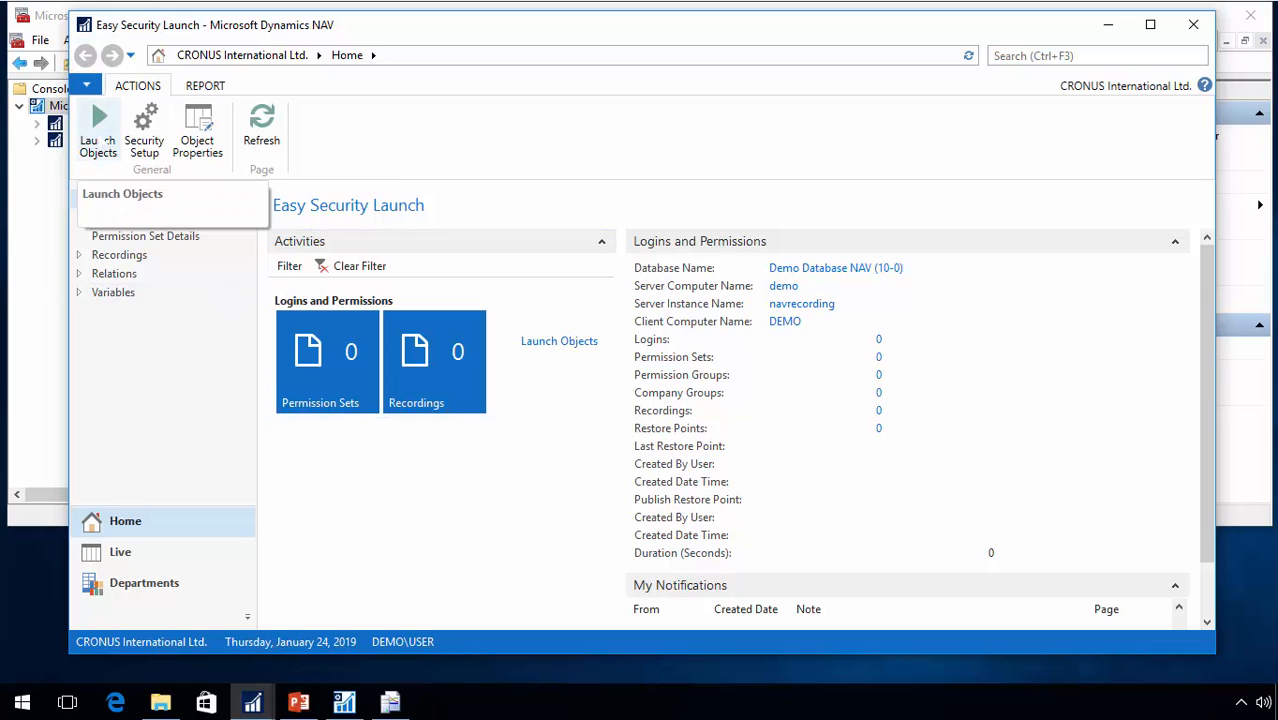
# Open the Launch Objects list and select the E_RC_ORDERPROC permission set.
pyautogui.click(105, 143)
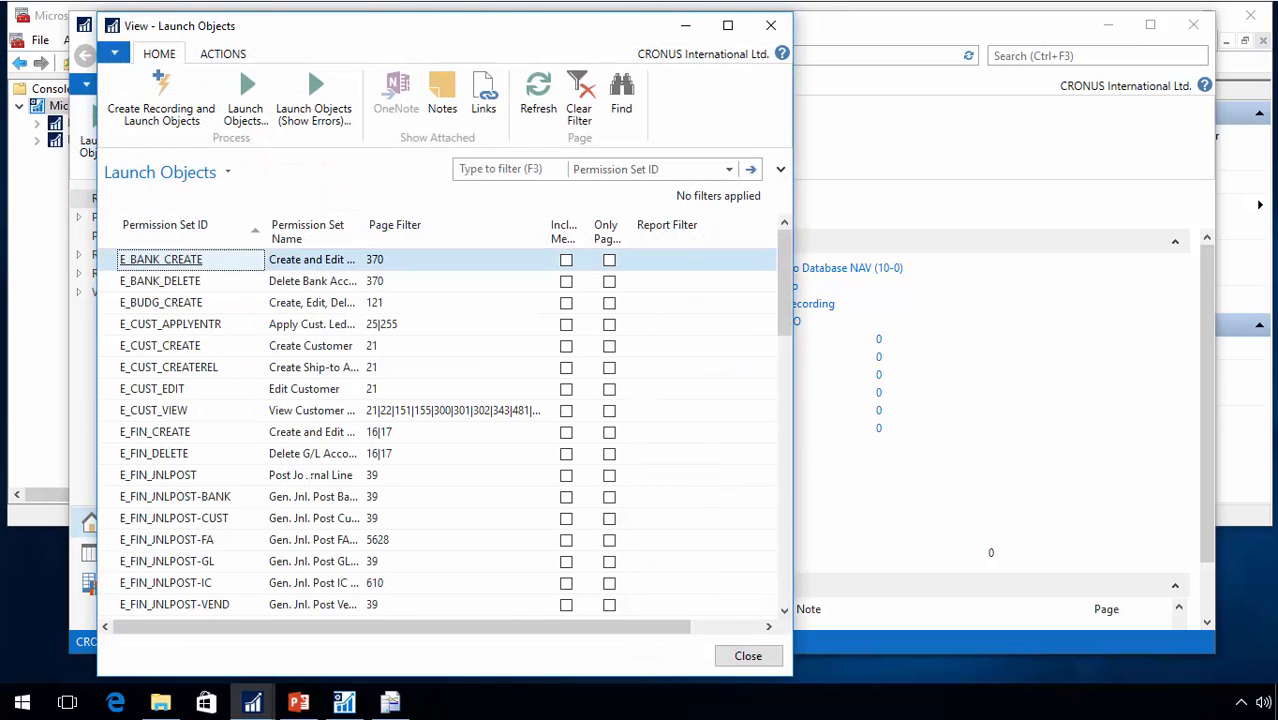
pyautogui.scroll(-15, 305, 475)
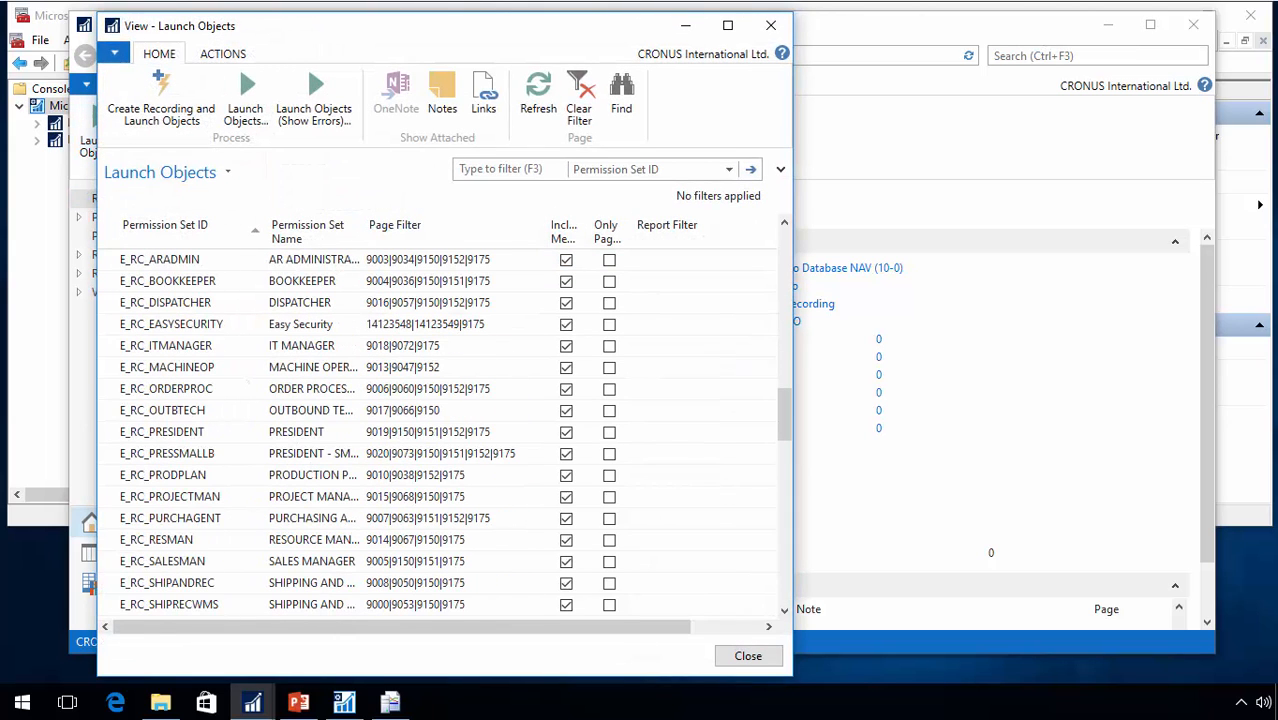
pyautogui.click(200, 389)
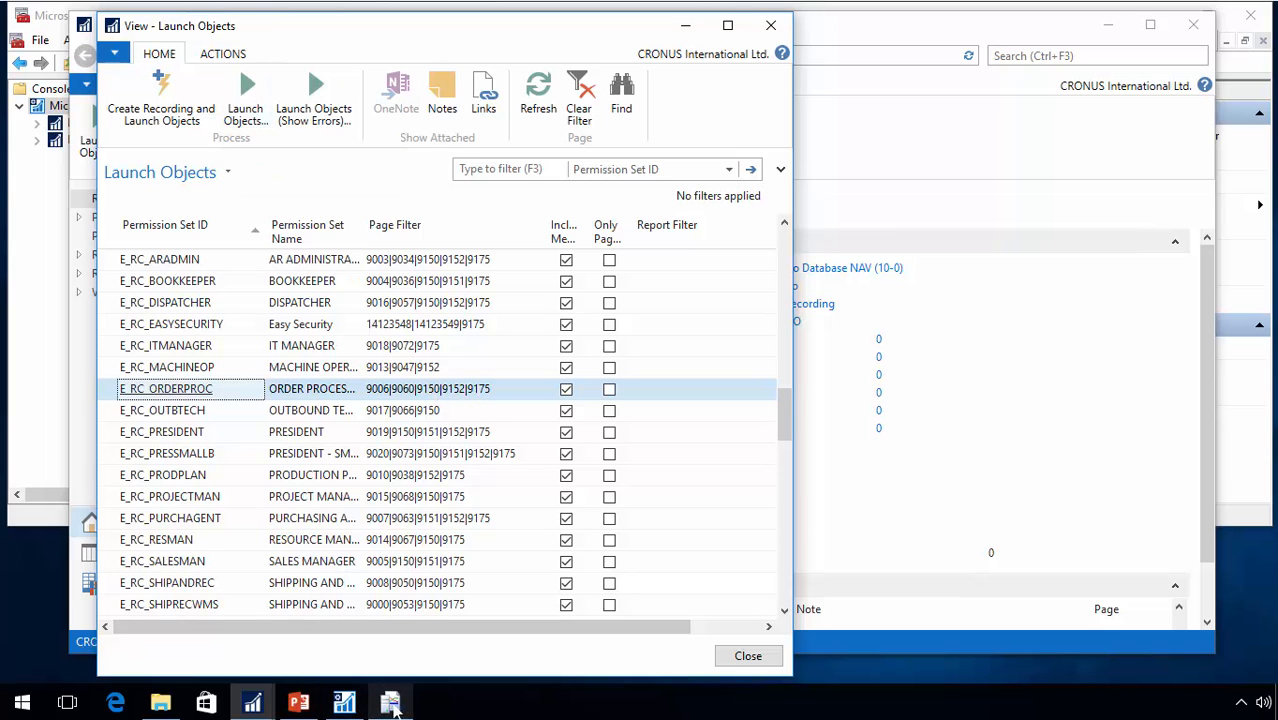
# Start the trace in SQL Server Profiler and return to the Launch Objects list in Dynamics NAV.
pyautogui.click(390, 703)
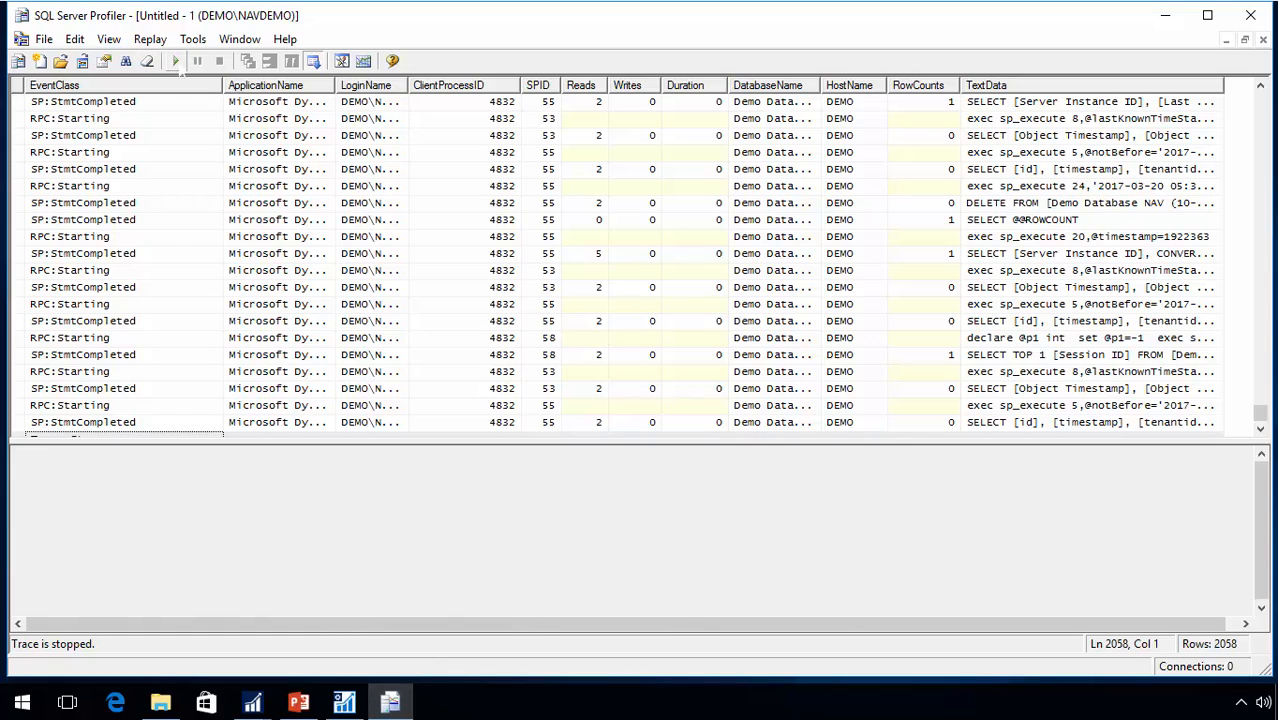
pyautogui.click(175, 61)
pyautogui.click(1165, 16)
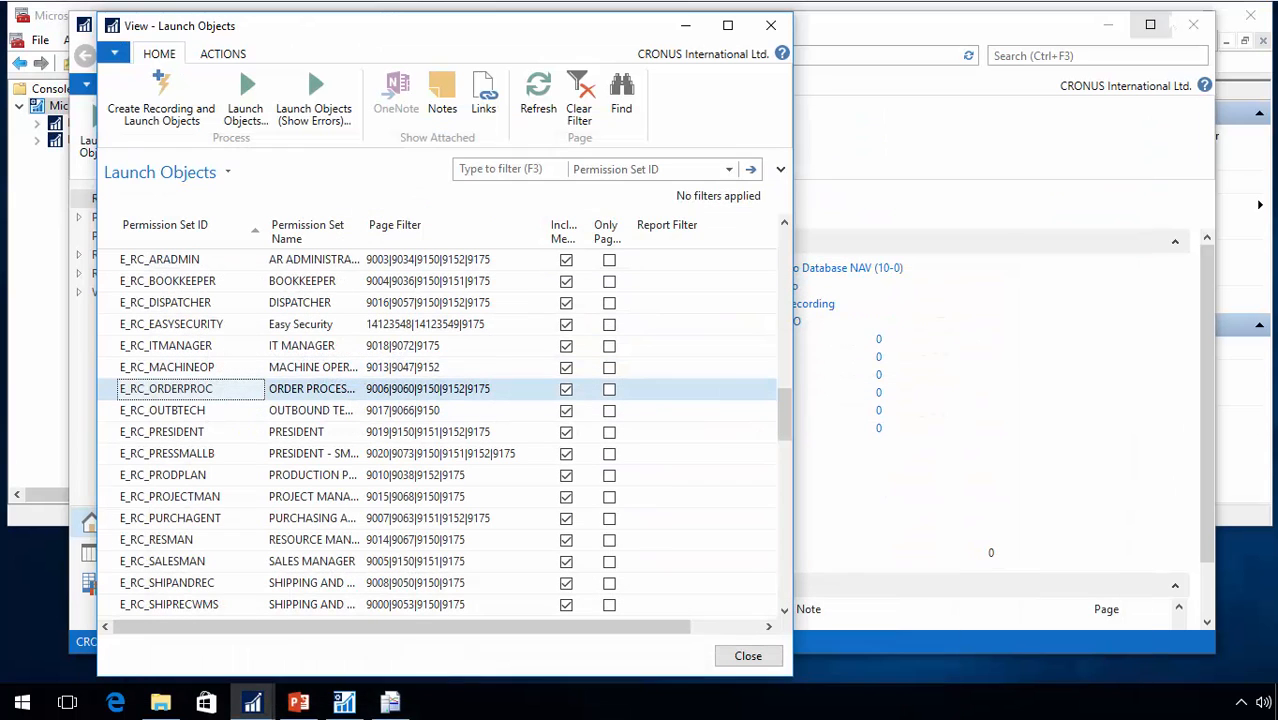
pyautogui.click(390, 703)
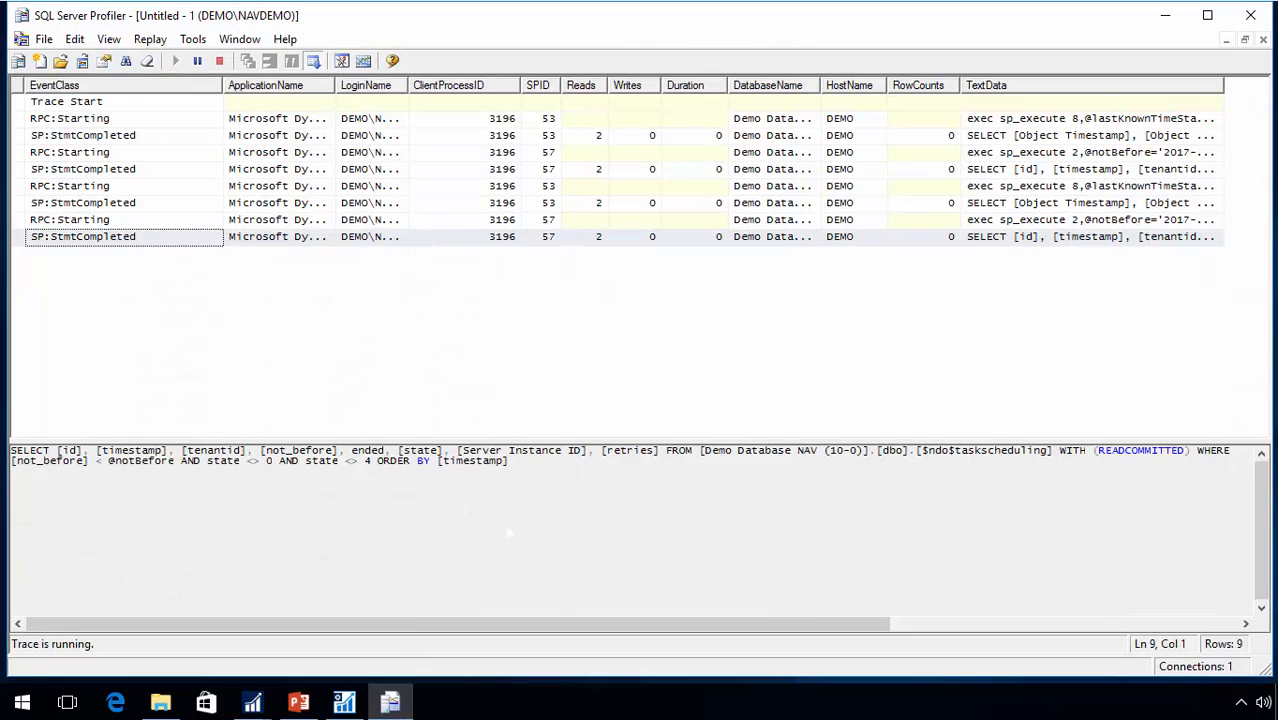
pyautogui.click(252, 703)
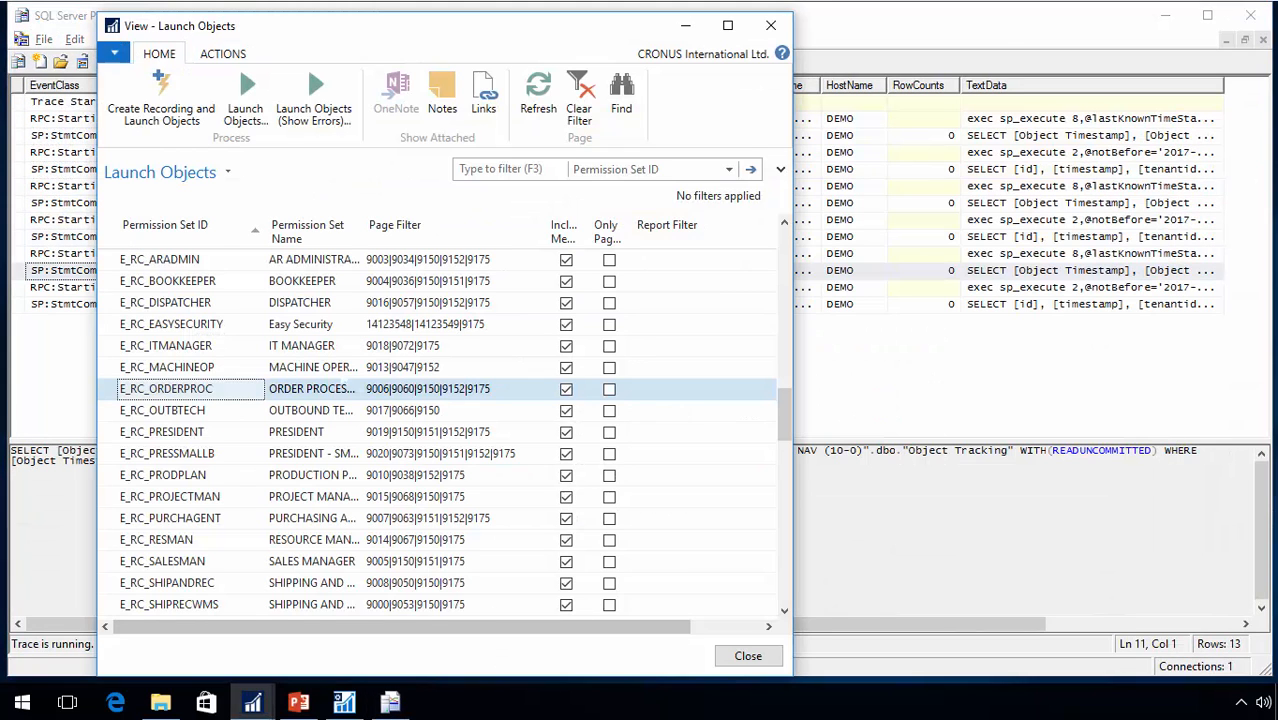
# Launch the objects of E_RC_ORDERPROC, exiting the unposted sales order and declining to open the Dynamics CRM connection setup.
pyautogui.click(255, 119)
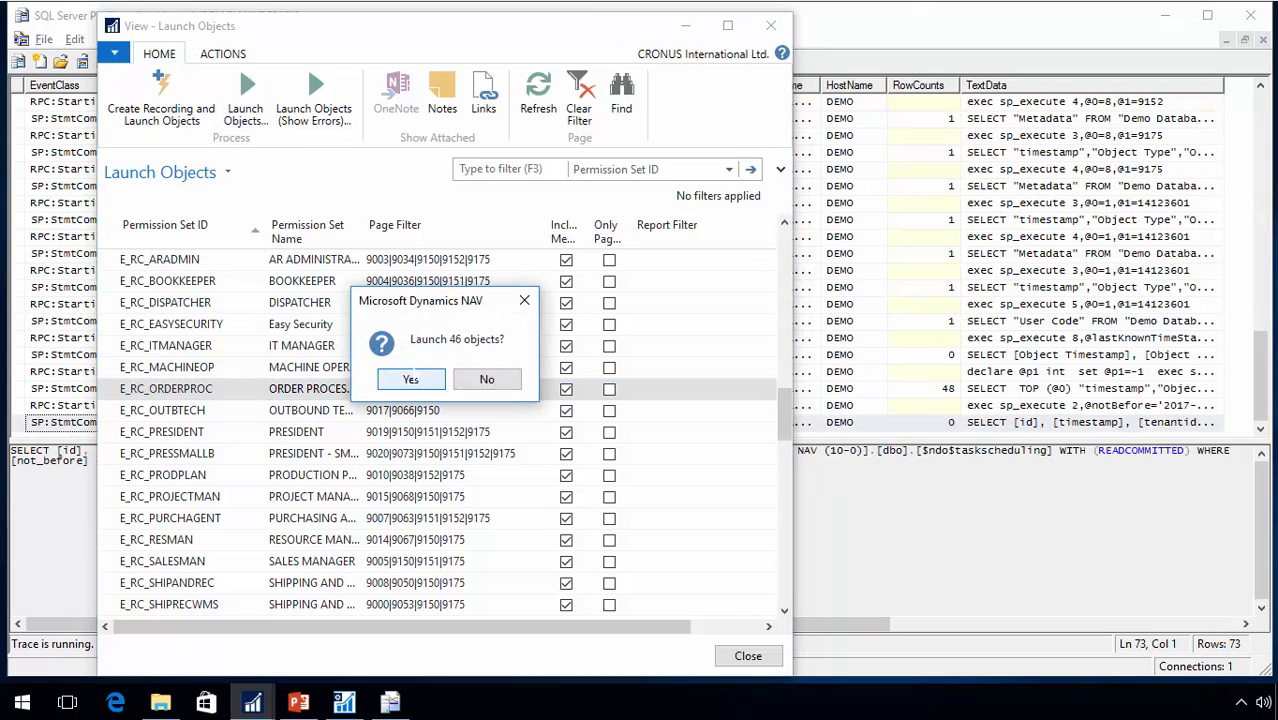
pyautogui.press('Return')
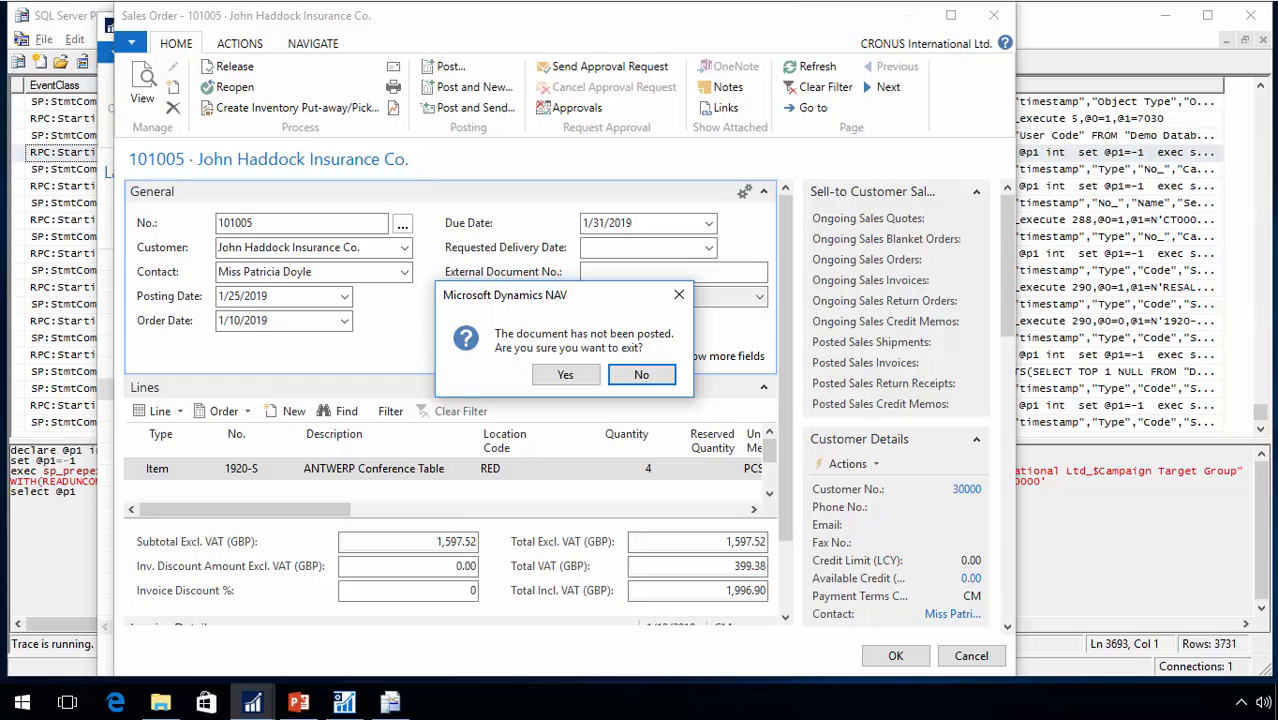
pyautogui.click(566, 376)
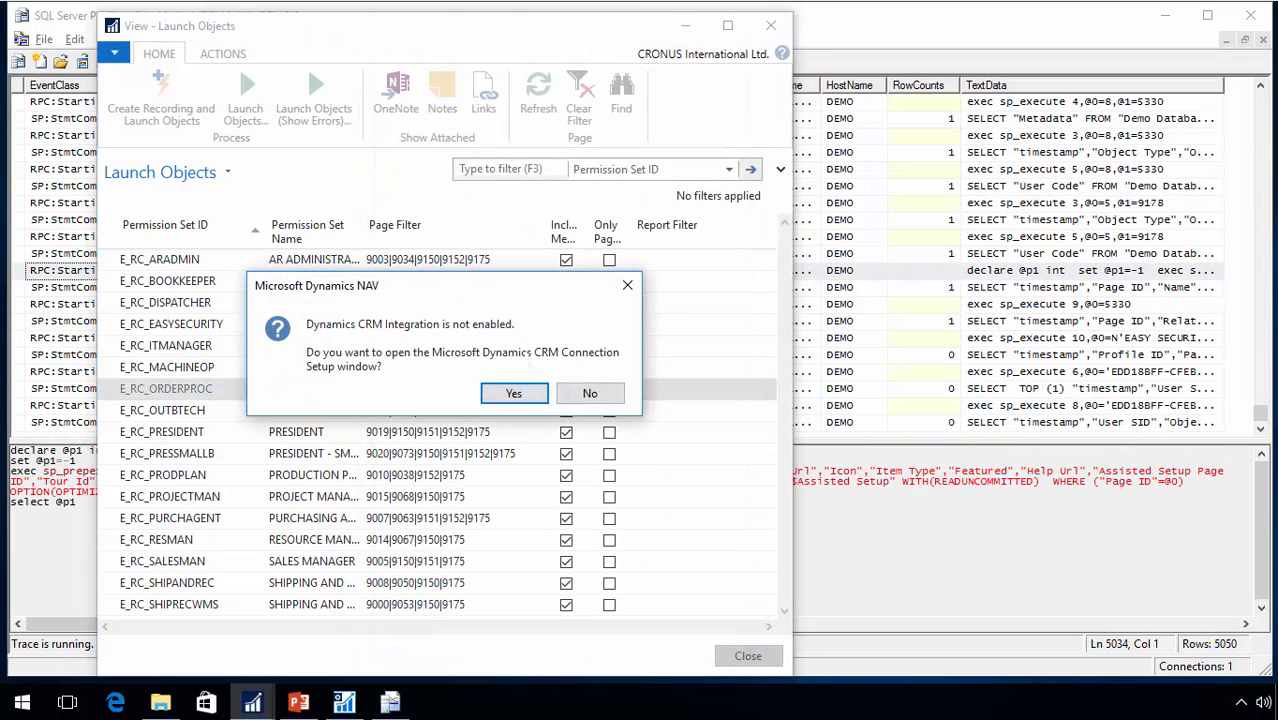
pyautogui.click(590, 394)
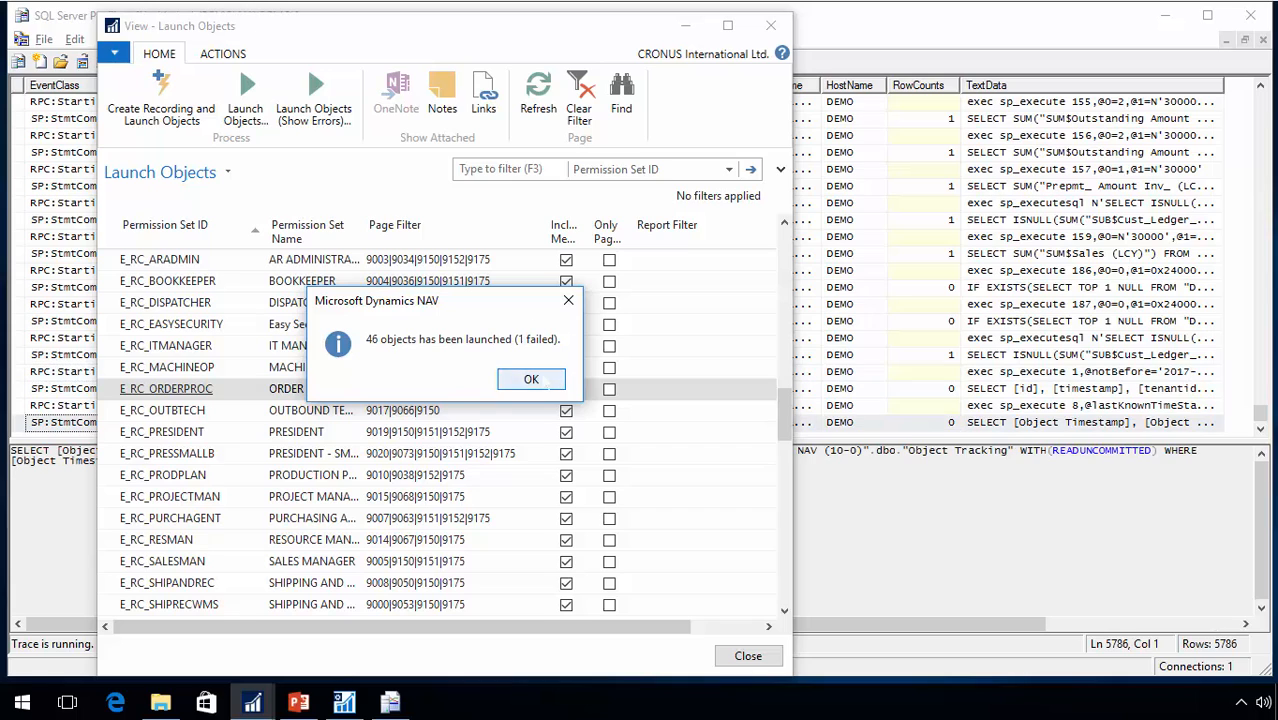
pyautogui.click(537, 379)
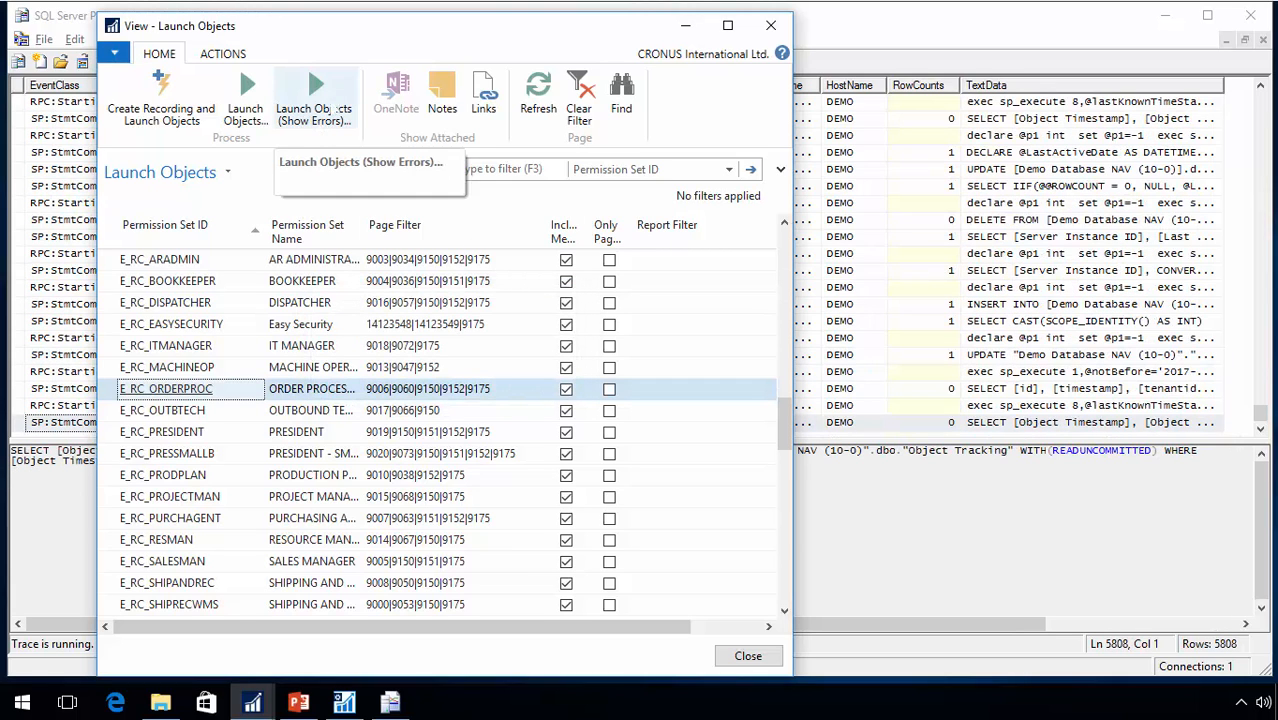
# Stop the trace in SQL Server Profiler and save it as a trace XML file named Order Proc RC in the Temp folder.
pyautogui.click(868, 38)
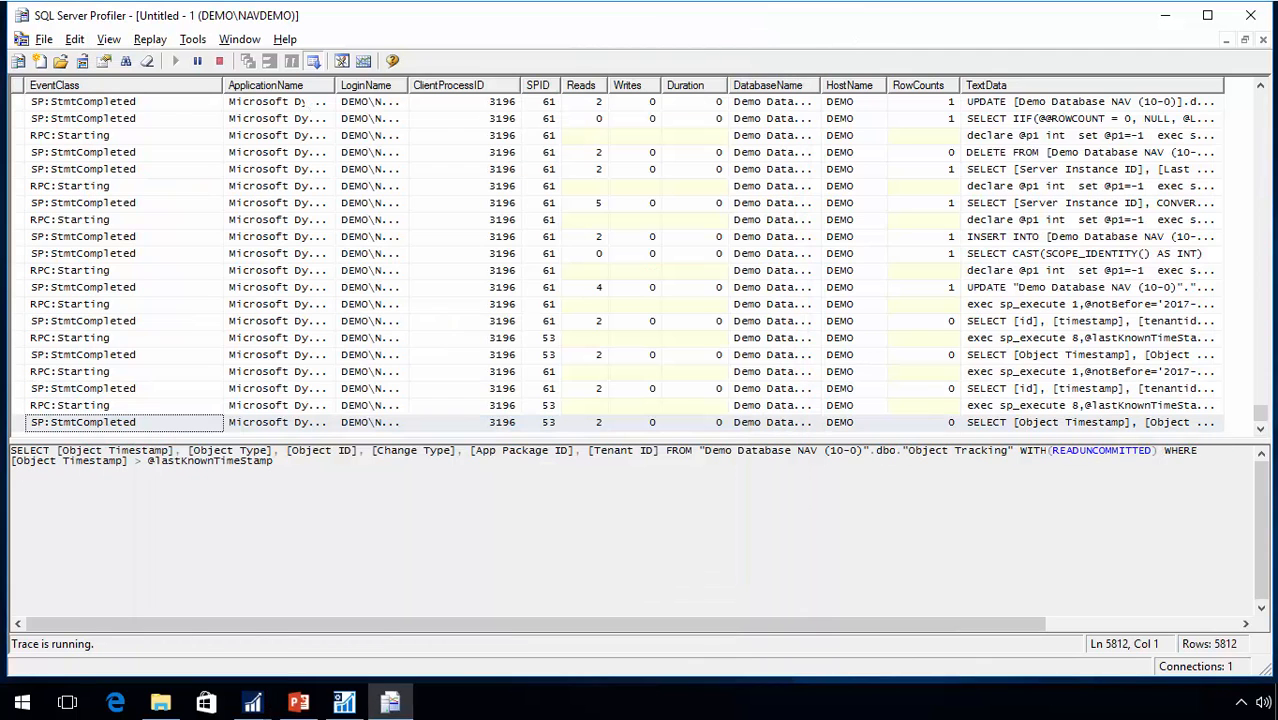
pyautogui.click(219, 62)
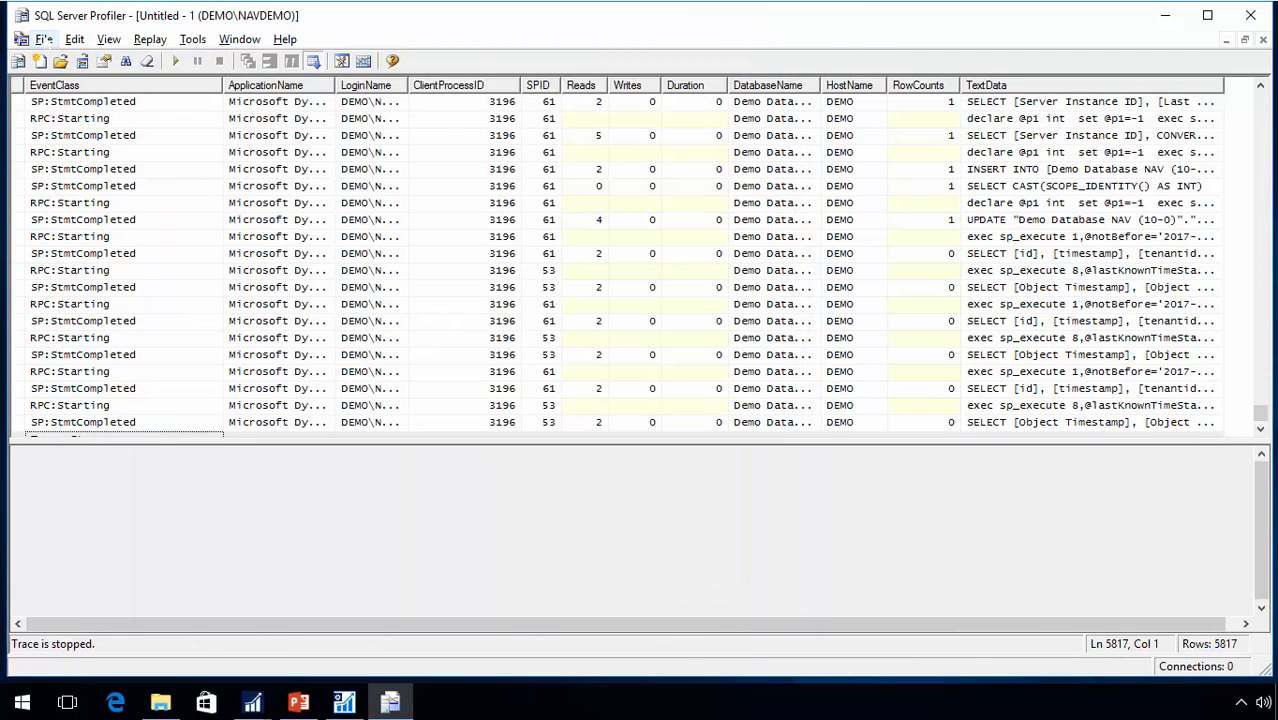
pyautogui.click(44, 39)
pyautogui.moveTo(80, 150)
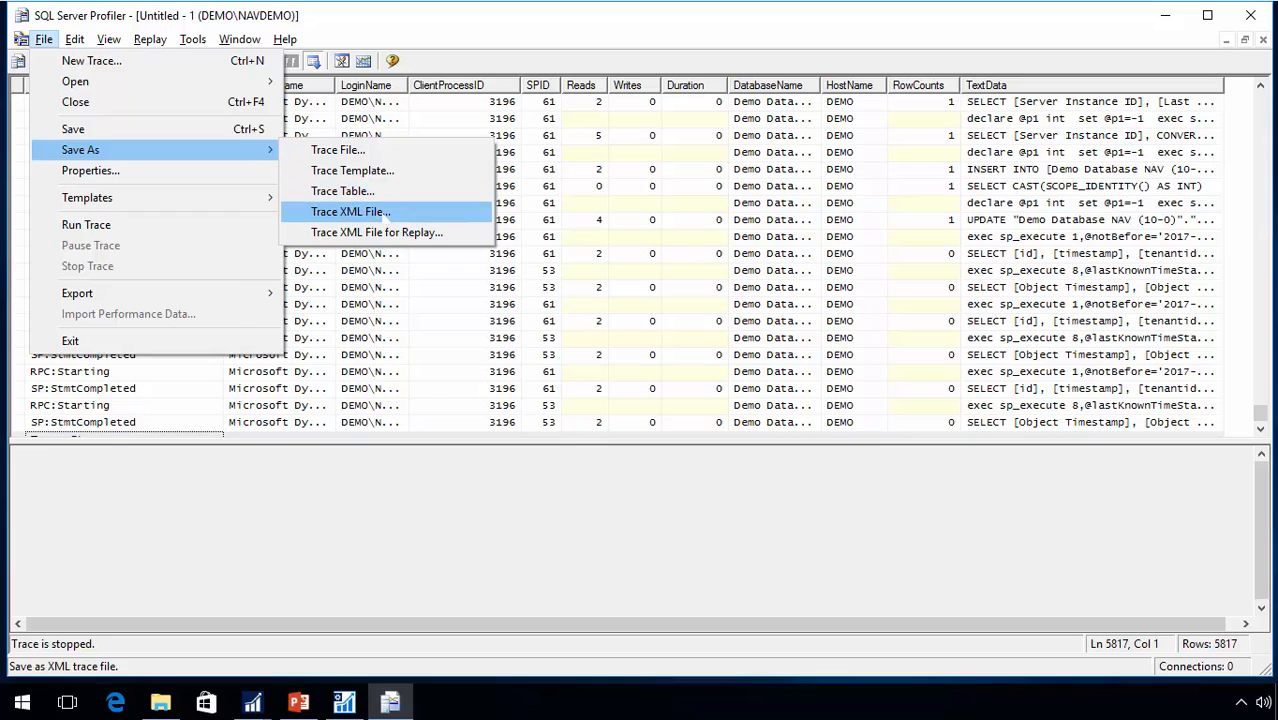
pyautogui.click(350, 211)
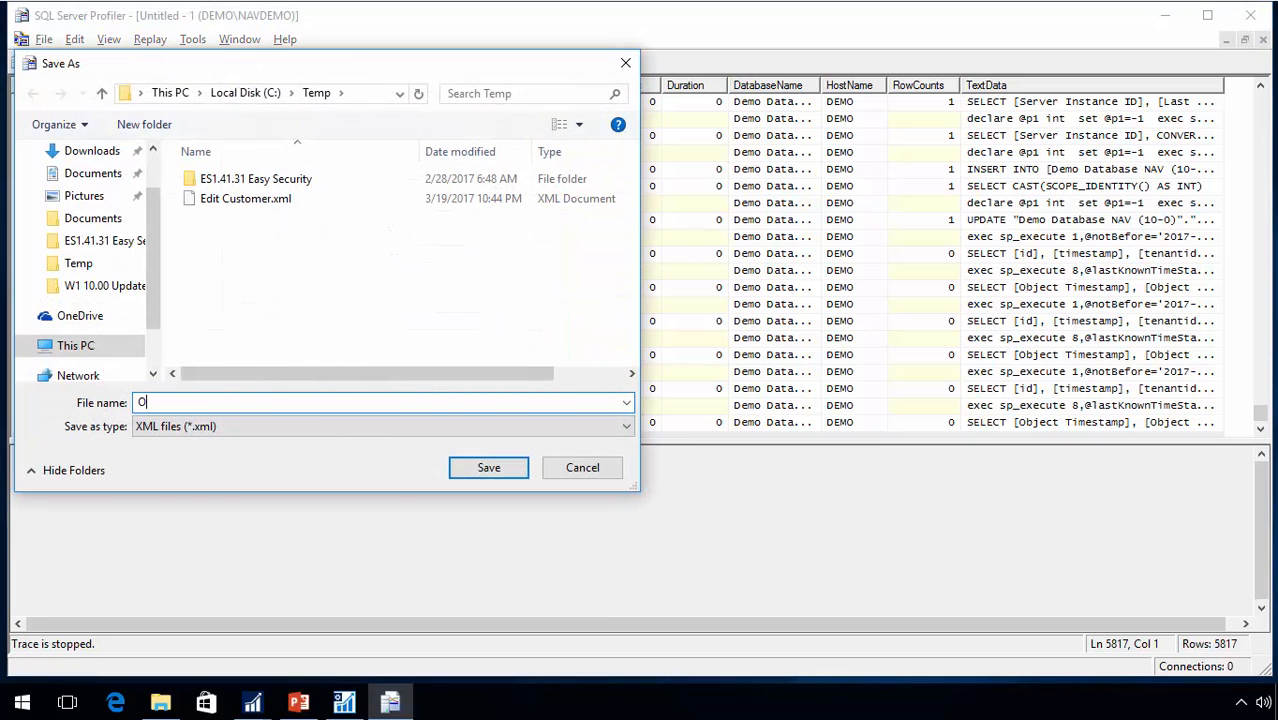
pyautogui.write('Order Proc RC')
pyautogui.press('Return')
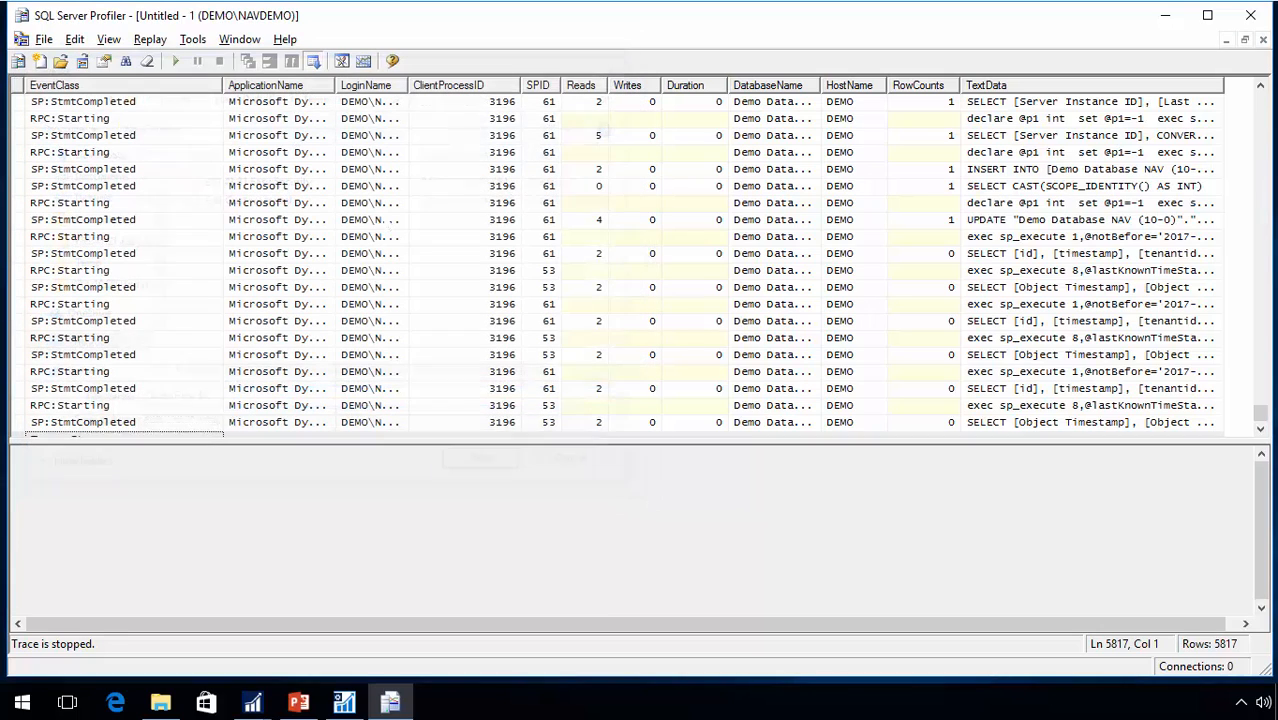
# Return to the Dynamics NAV client of the Easy Security company and create a permission set with the ID RC ORDER PROCESSOR.
pyautogui.click(1165, 15)
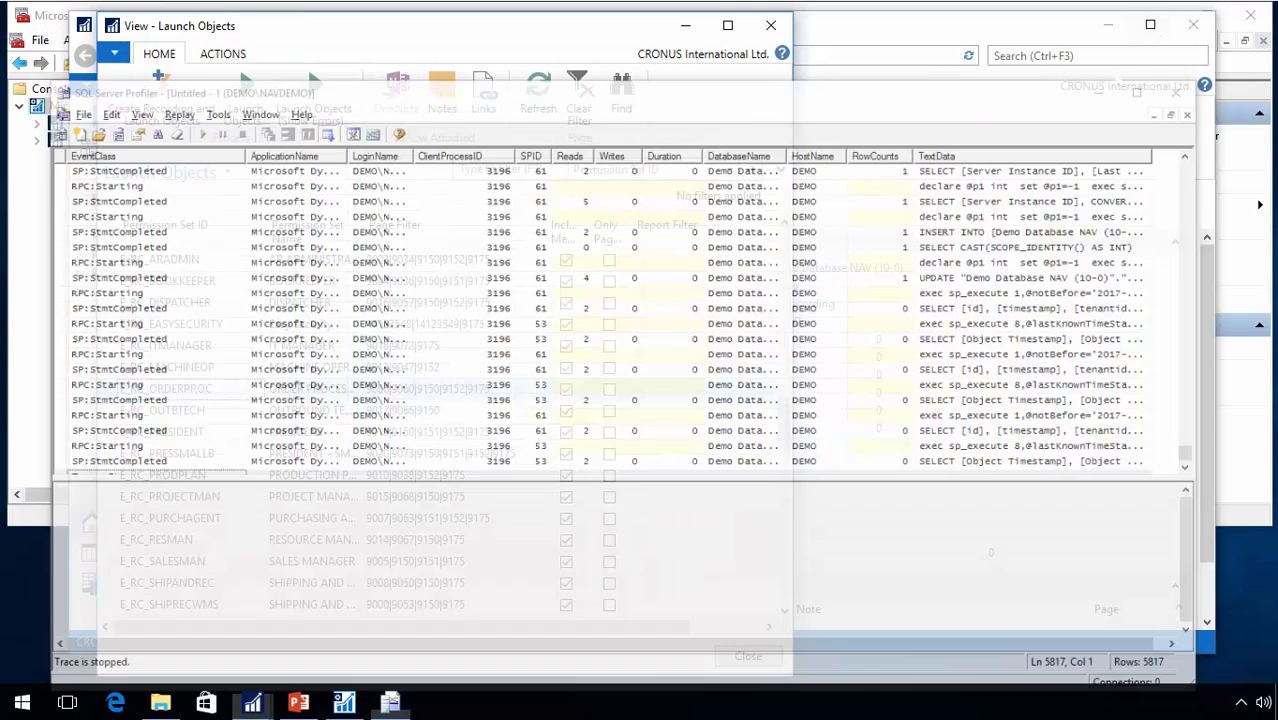
pyautogui.click(686, 26)
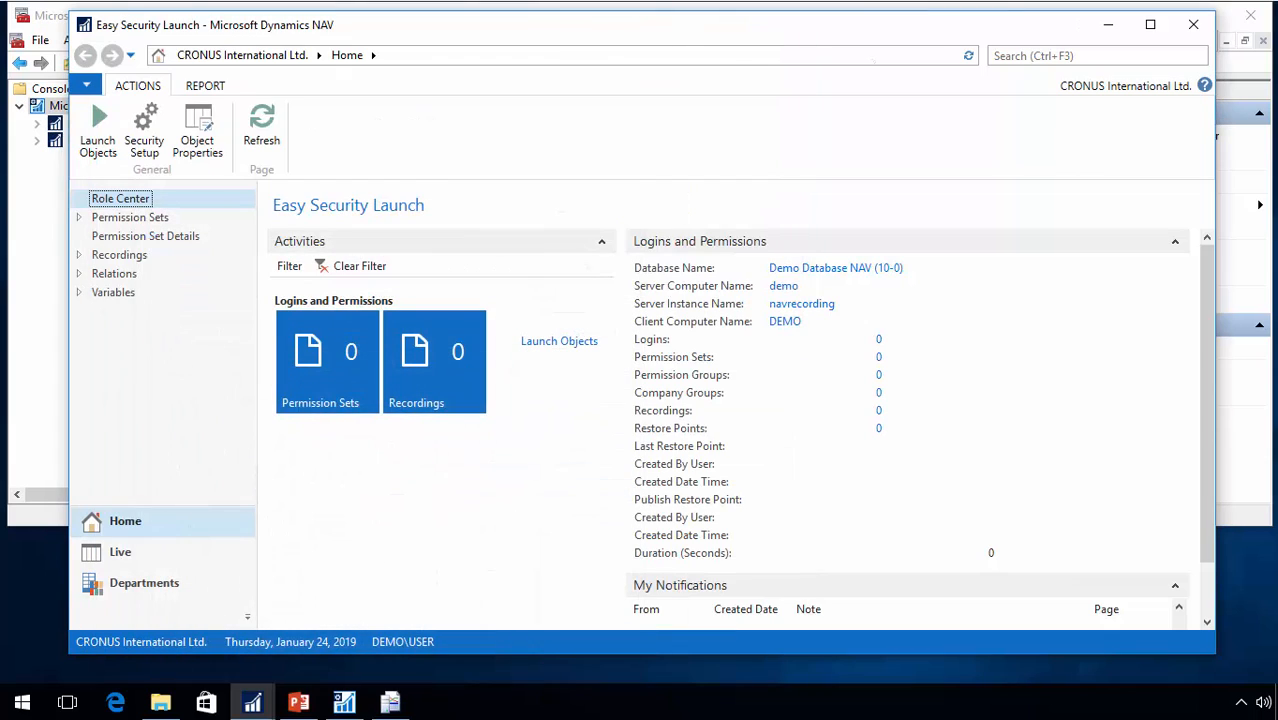
pyautogui.click(1108, 26)
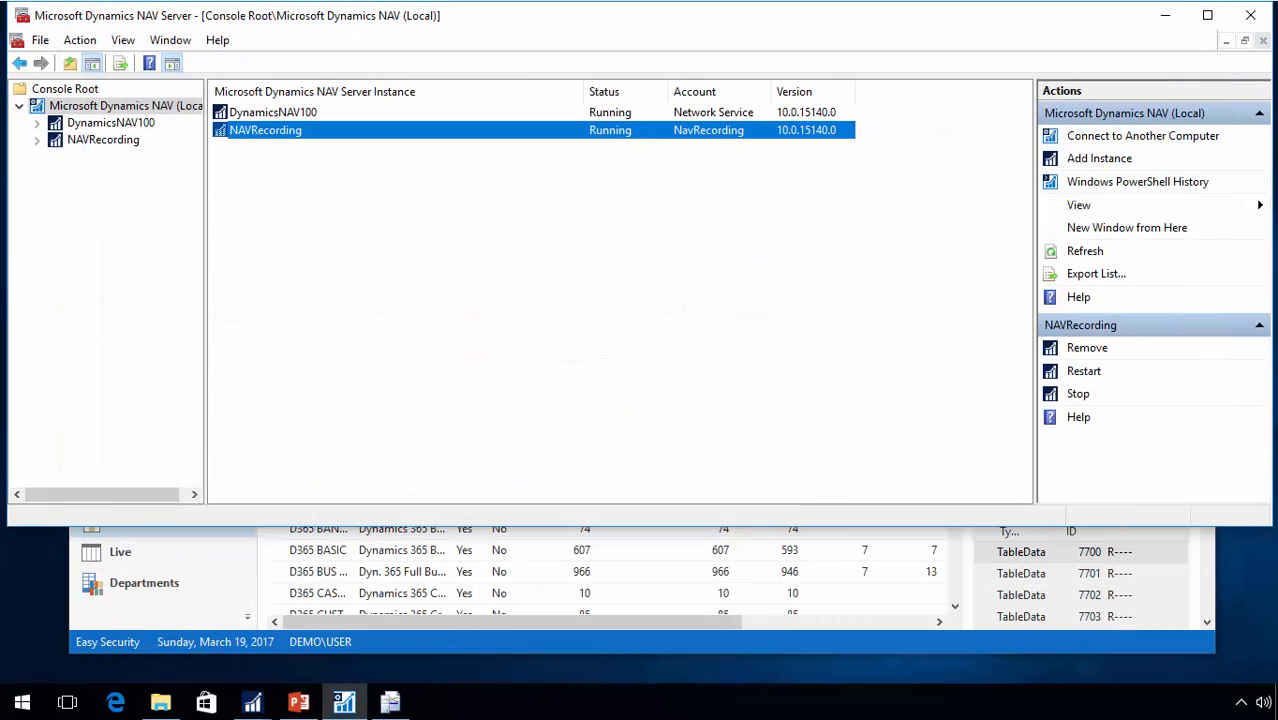
pyautogui.click(443, 652)
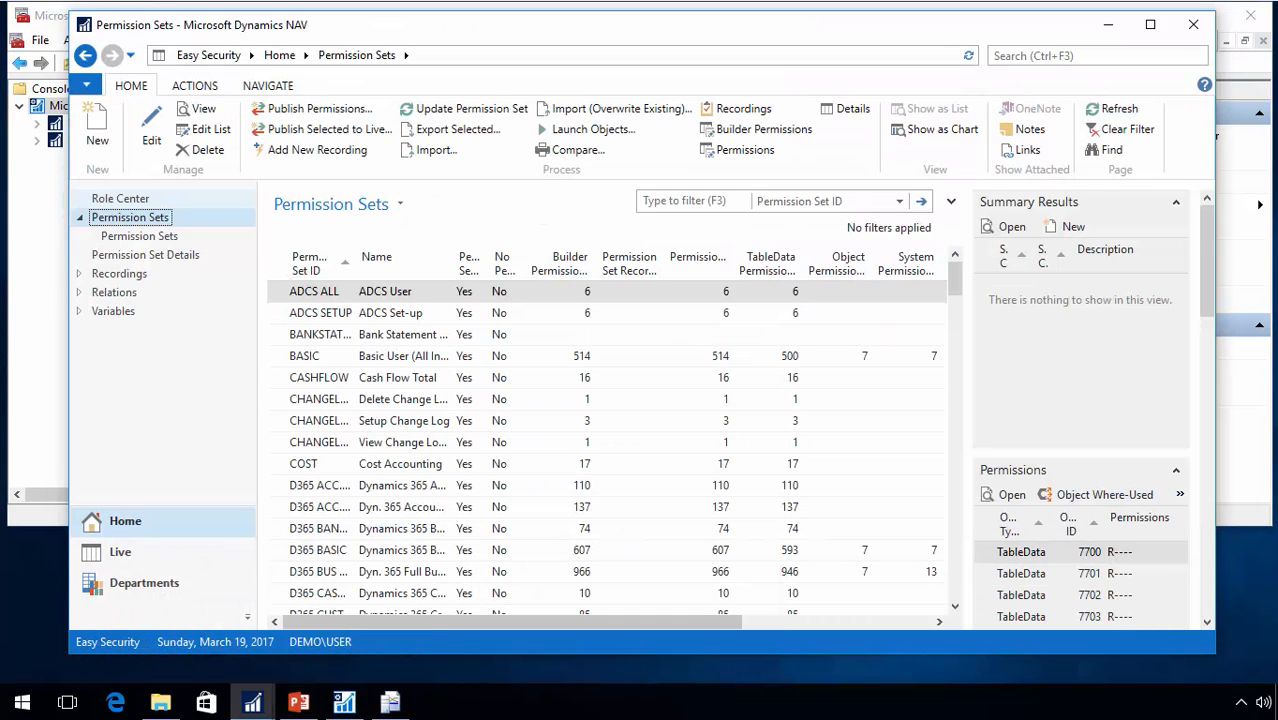
pyautogui.click(97, 128)
pyautogui.write('RC')
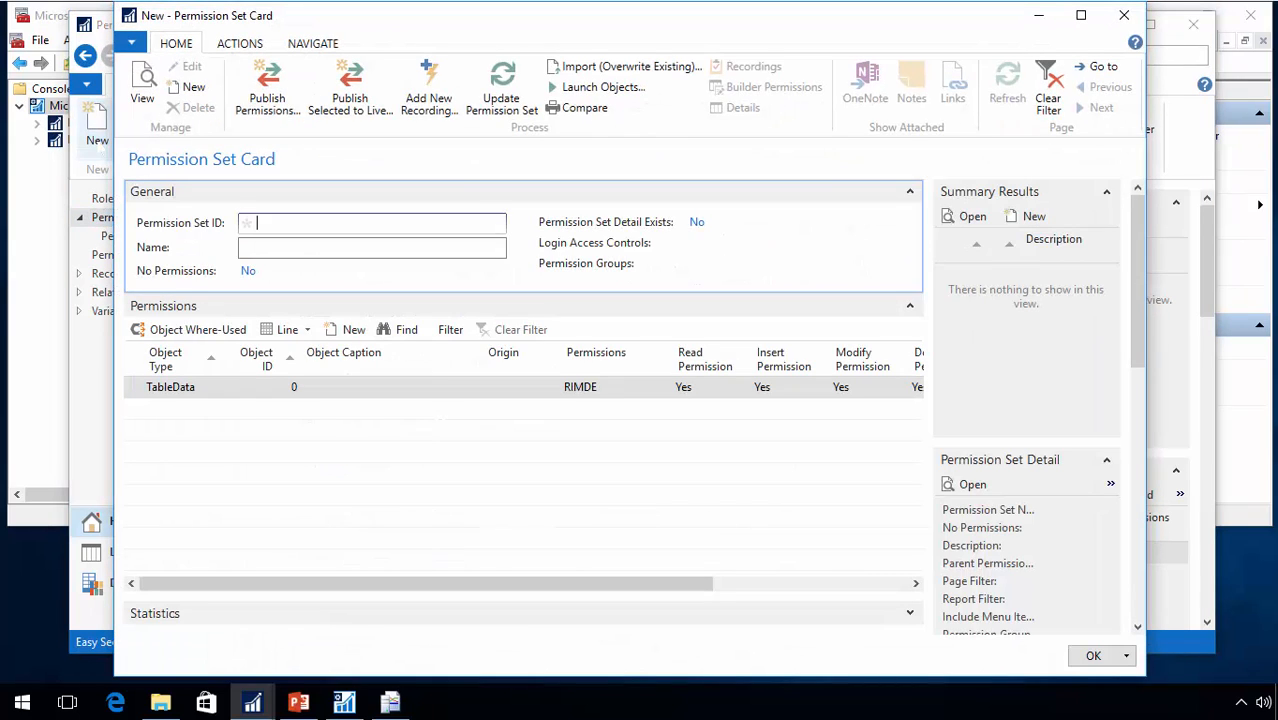
pyautogui.write(' Order Processor')
pyautogui.press('Tab')
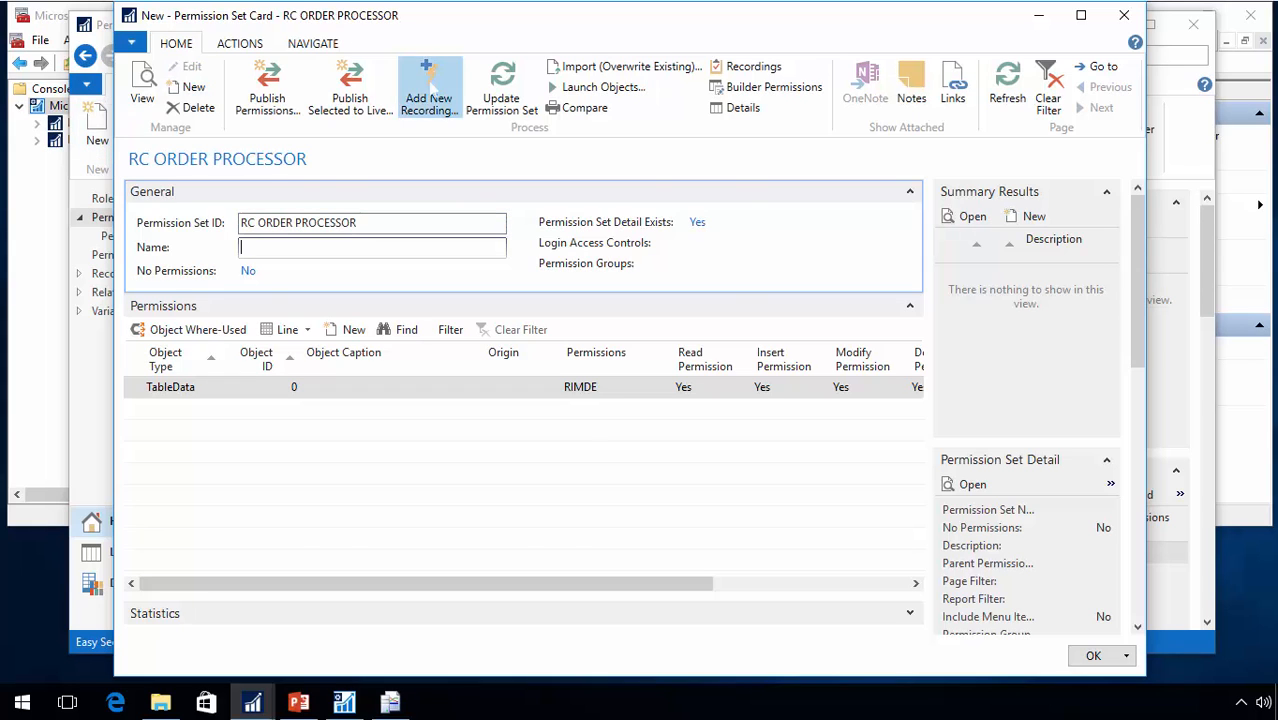
# Add a new recording to RC ORDER PROCESSOR from Order Proc RC.xml in the Temp folder, keeping all trace clients included.
pyautogui.click(429, 88)
pyautogui.click(352, 199)
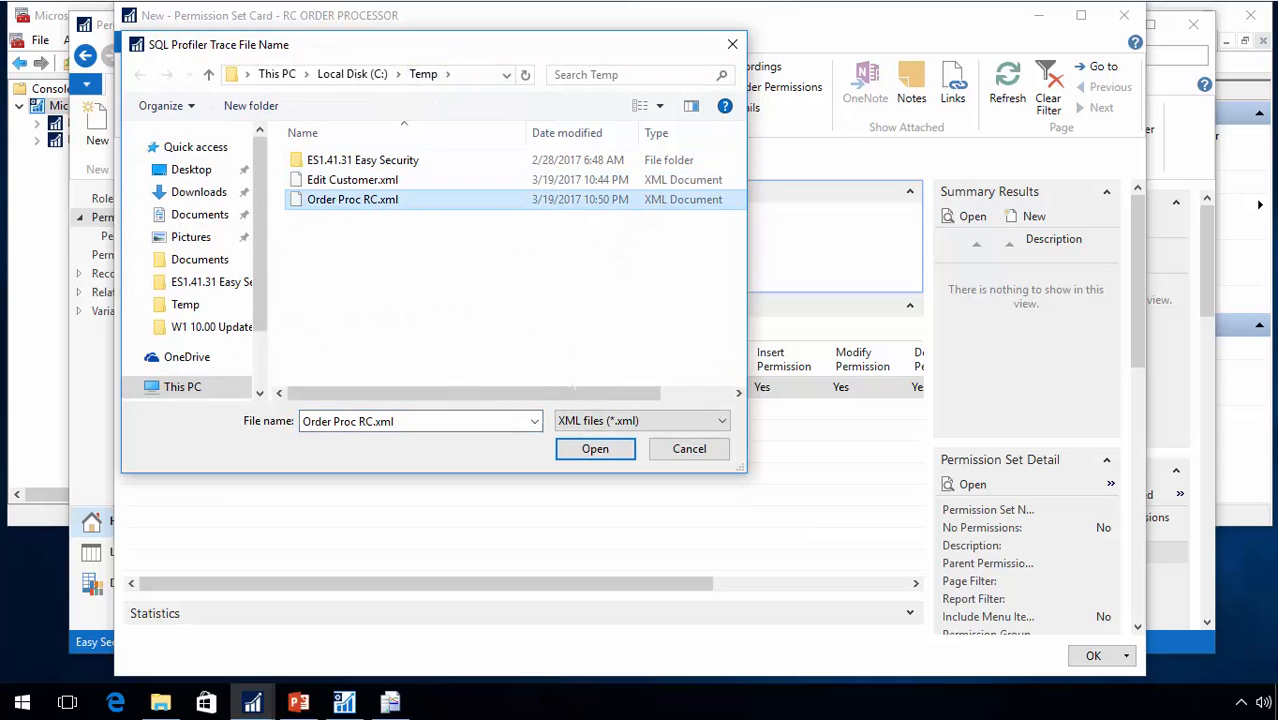
pyautogui.click(600, 449)
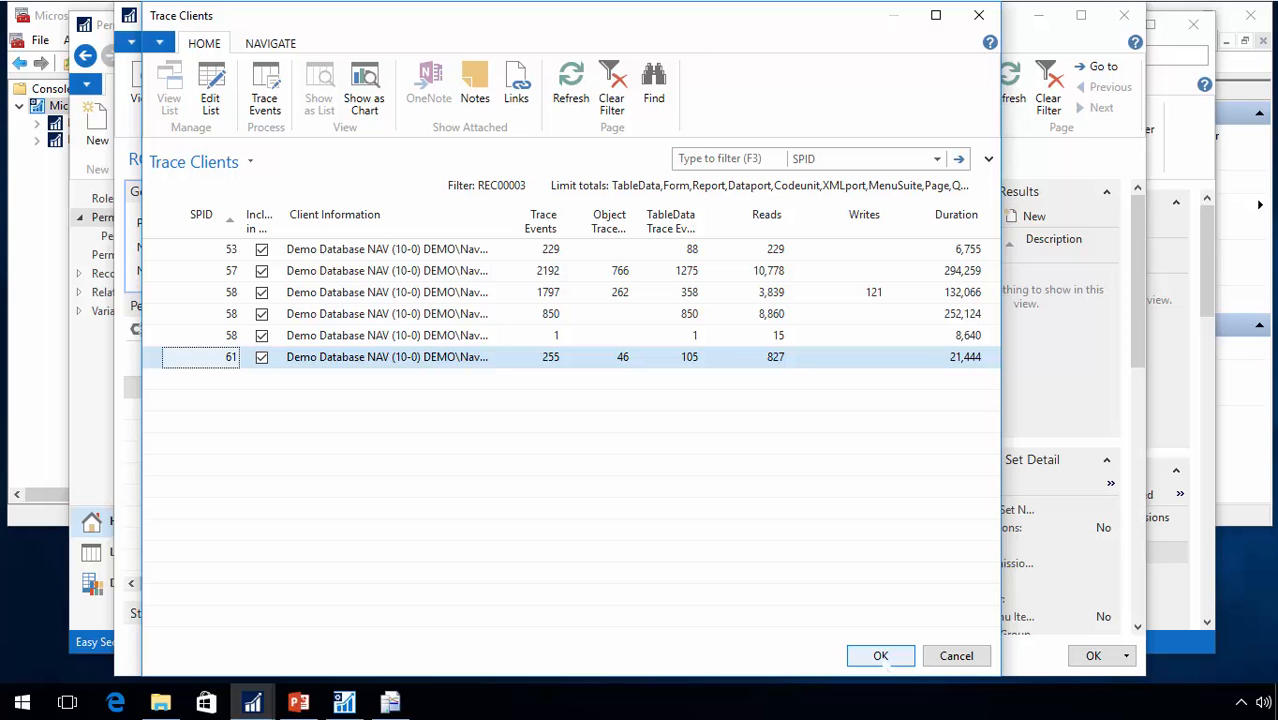
pyautogui.click(882, 660)
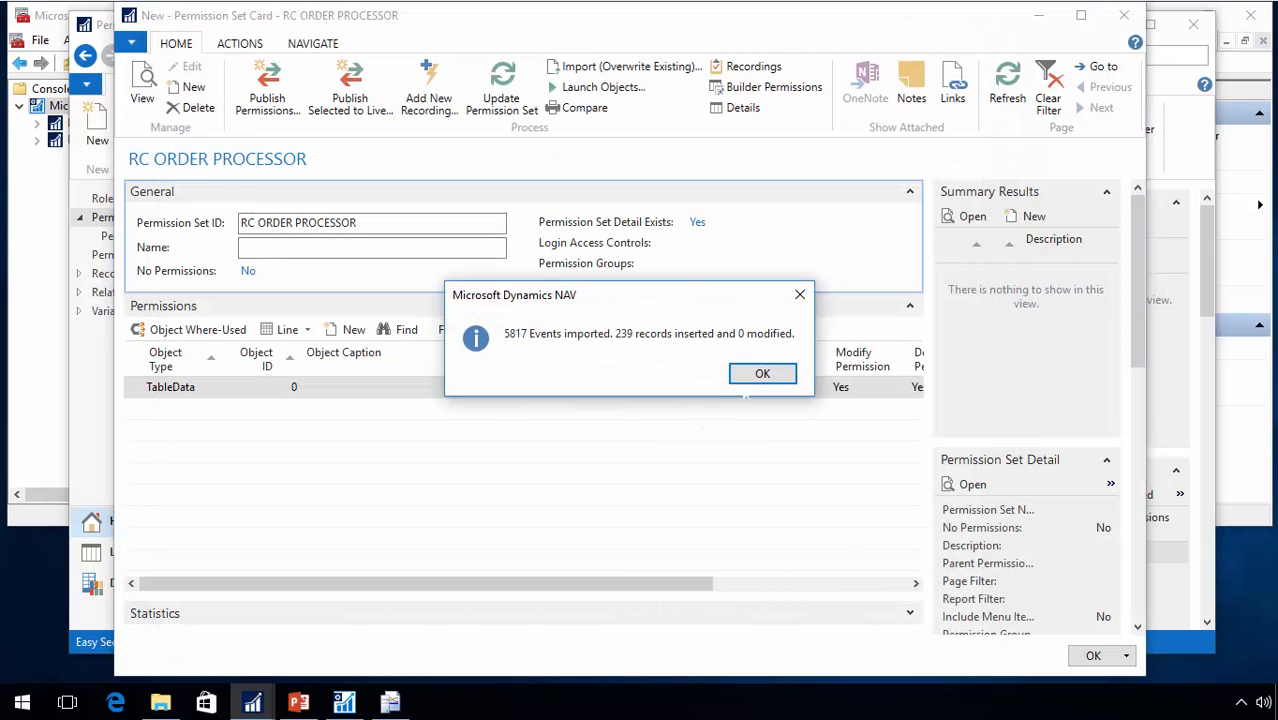
pyautogui.click(748, 382)
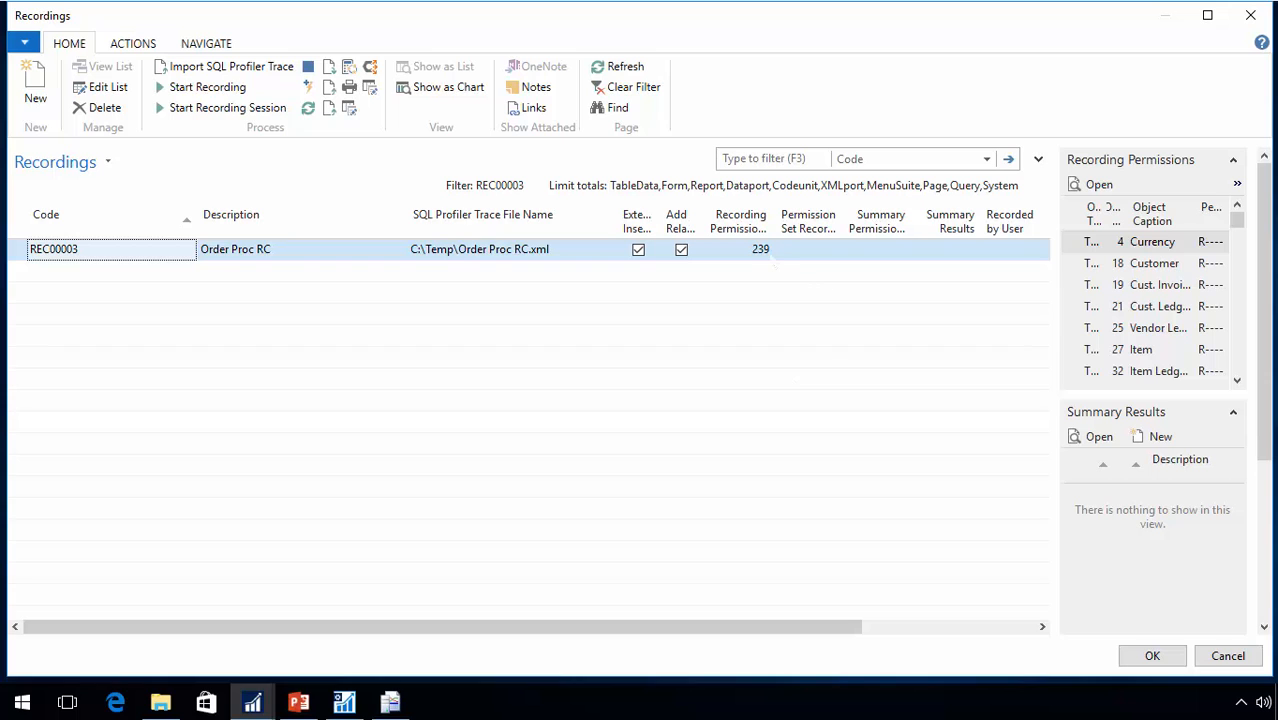
# Review the recording permissions captured in the Order Proc RC recording, from table data through reports, codeunits, pages and queries.
pyautogui.click(761, 250)
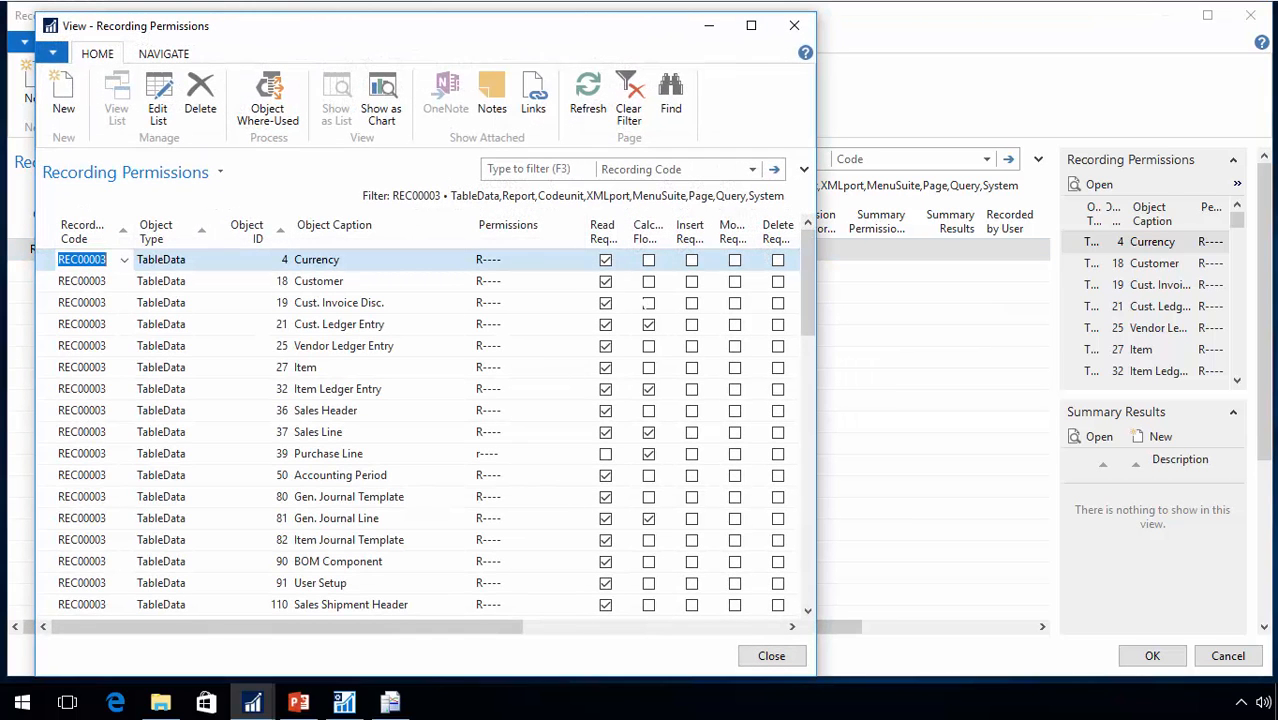
pyautogui.scroll(-20, 420, 430)
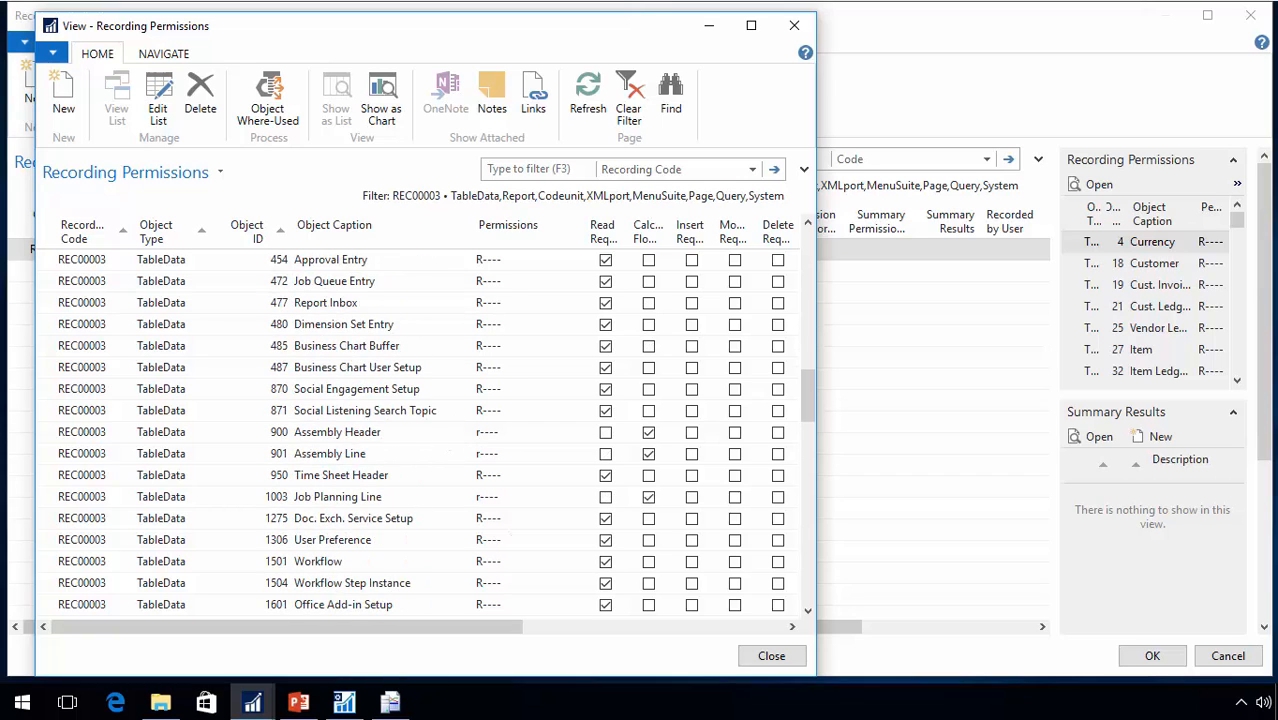
pyautogui.scroll(-10, 420, 430)
pyautogui.scroll(-15, 420, 430)
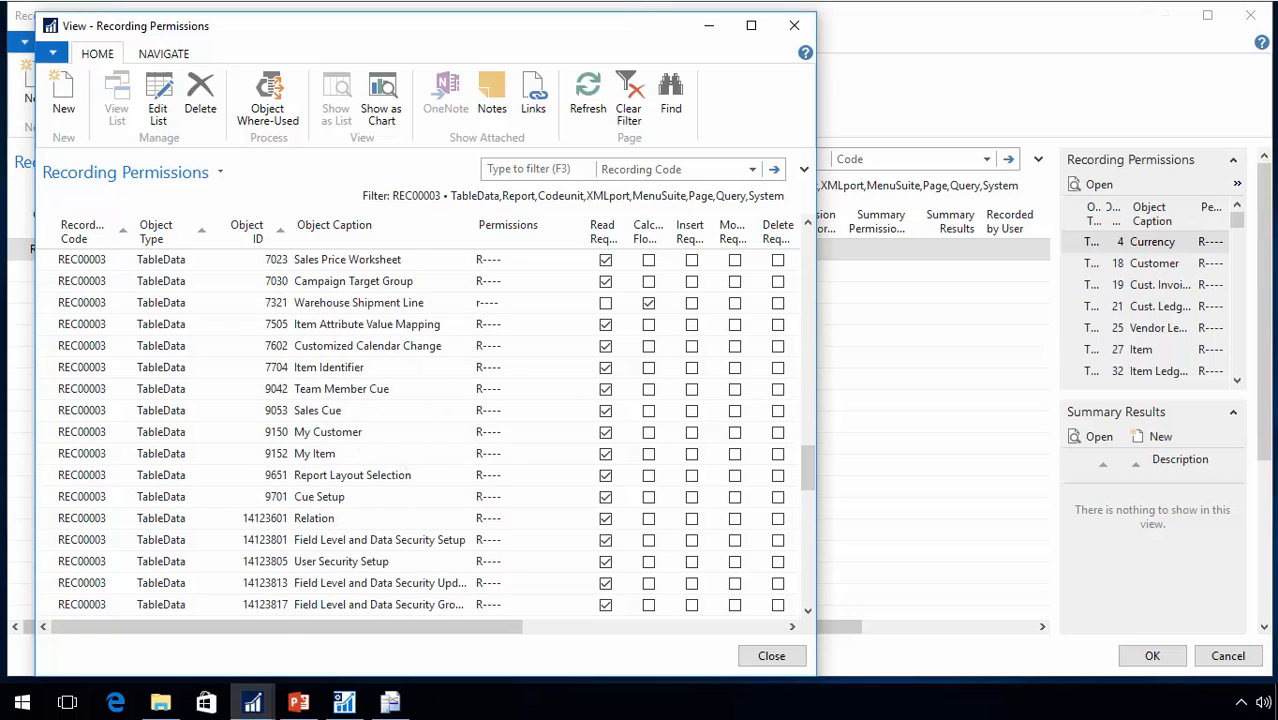
pyautogui.scroll(-15, 420, 430)
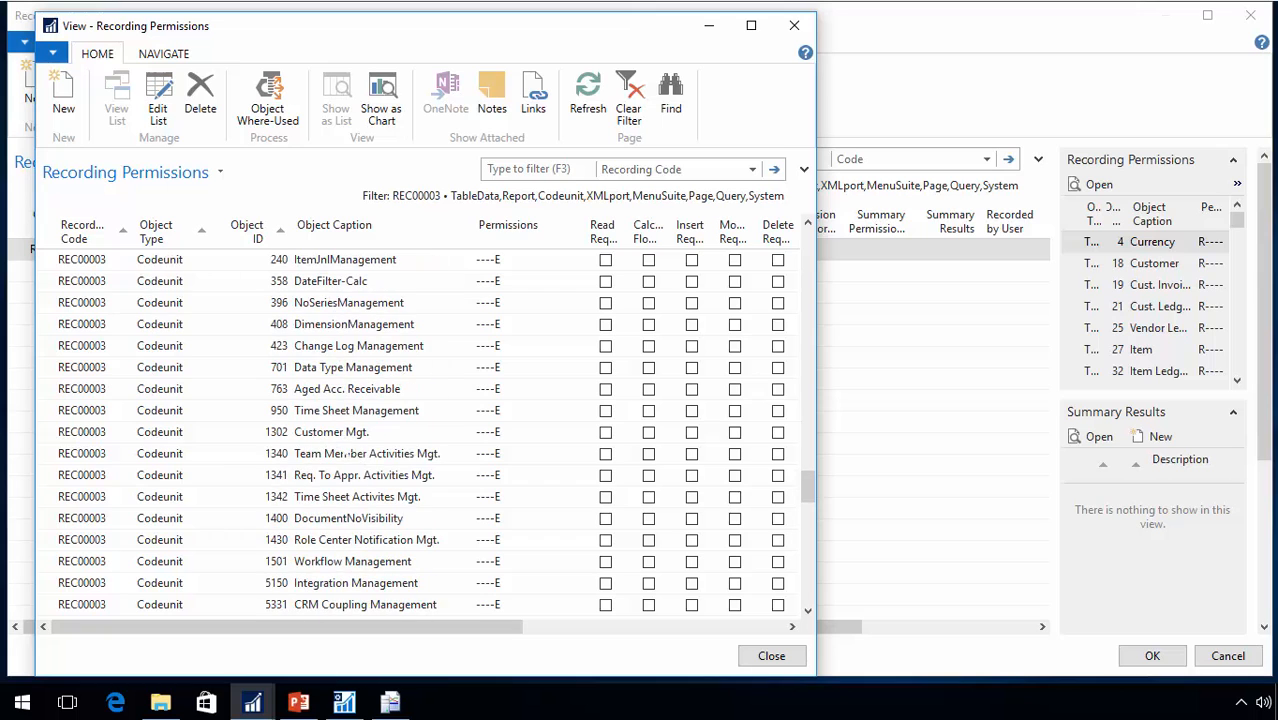
pyautogui.scroll(-15, 329, 476)
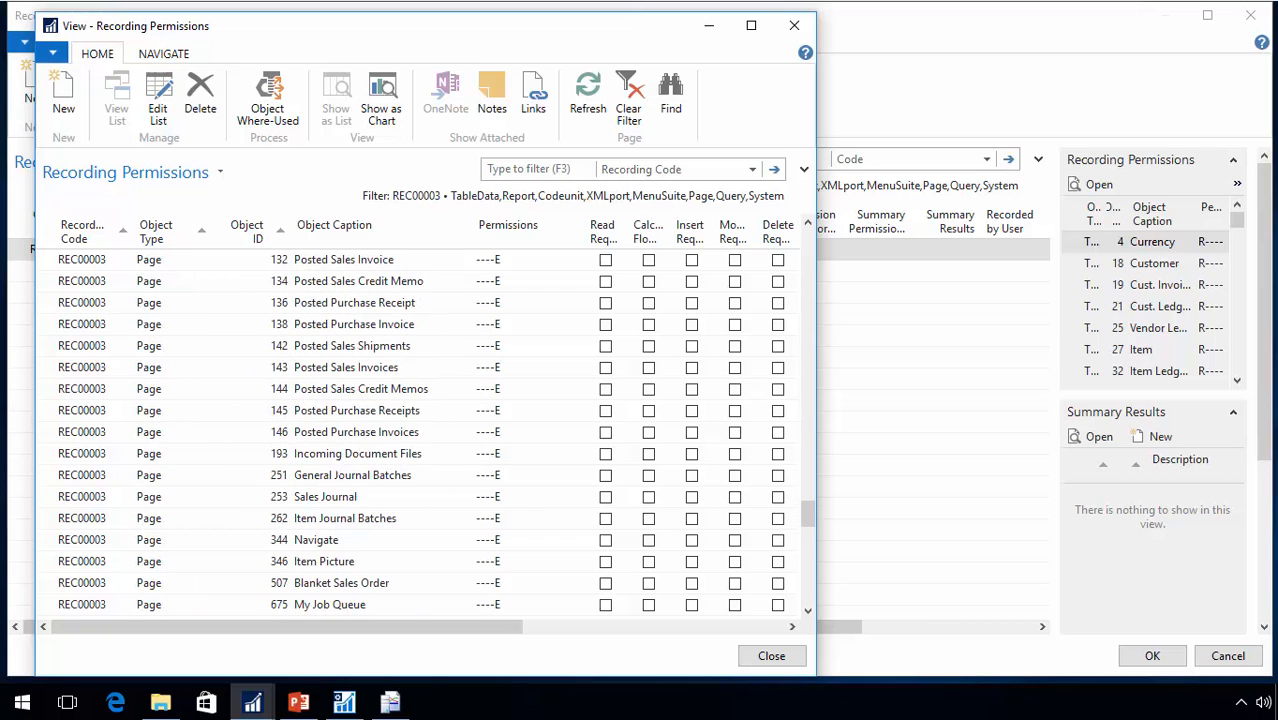
pyautogui.scroll(-5, 329, 476)
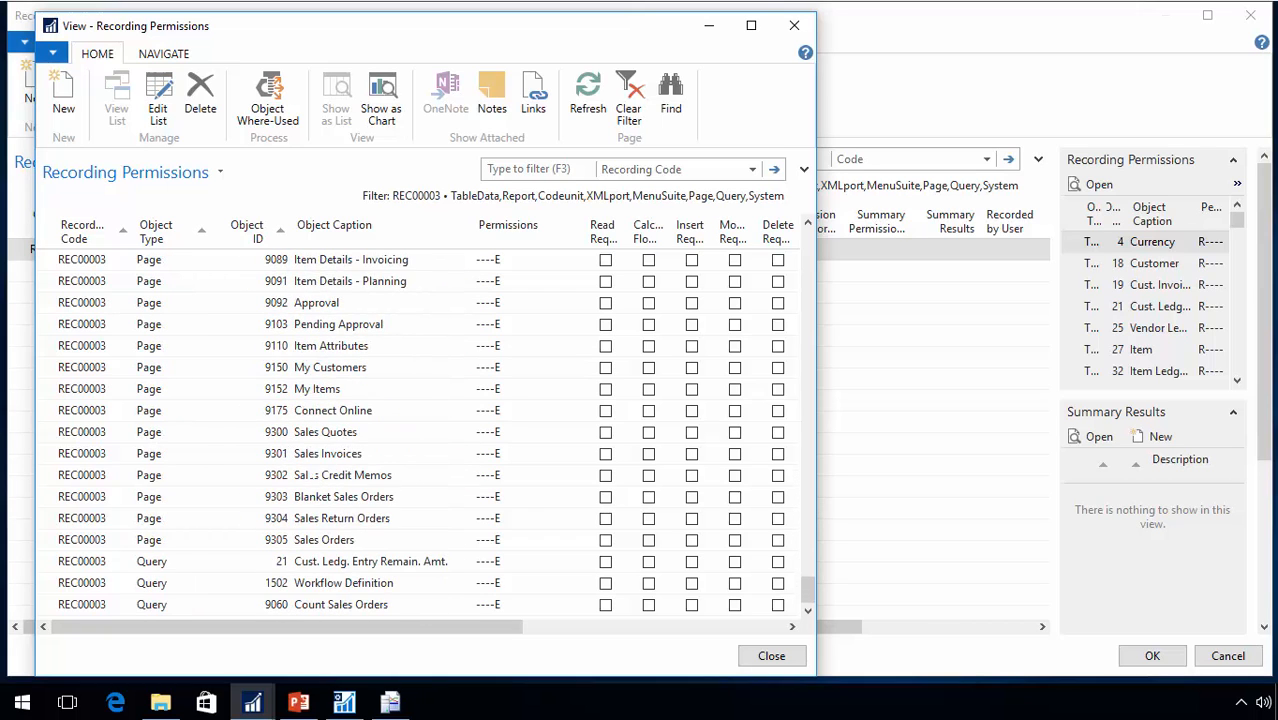
pyautogui.scroll(20, 329, 476)
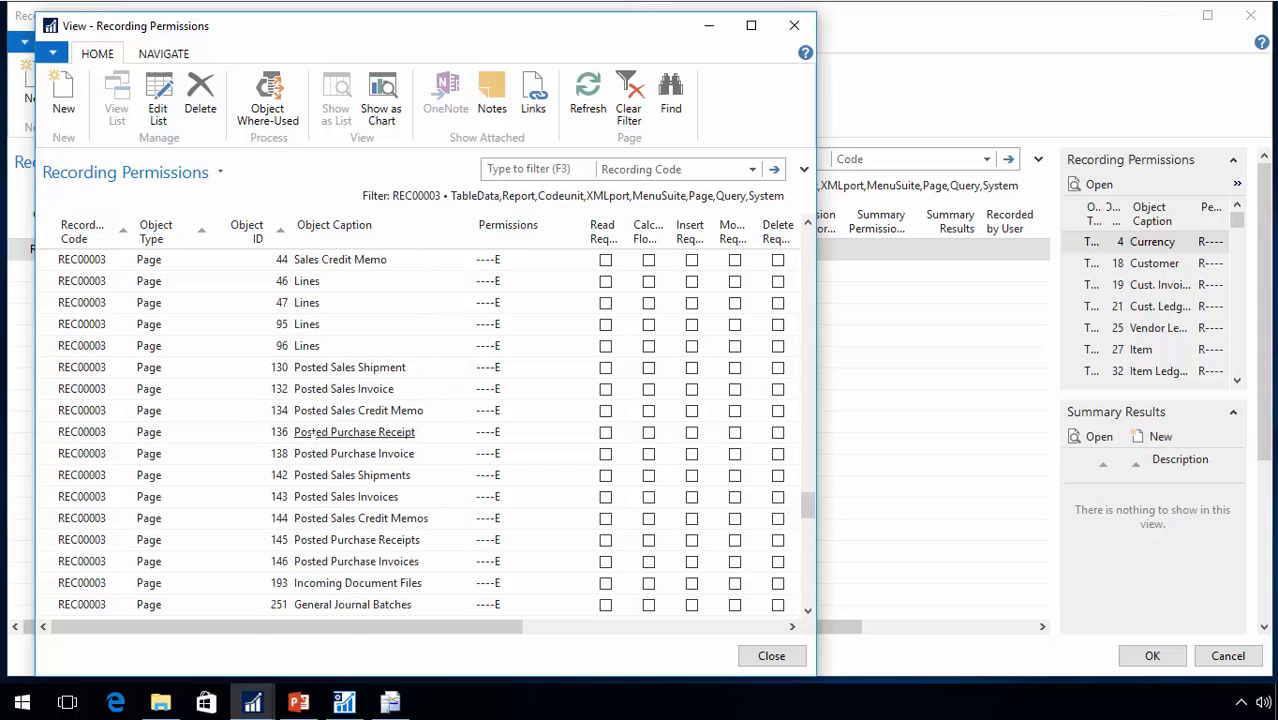
pyautogui.scroll(10, 320, 432)
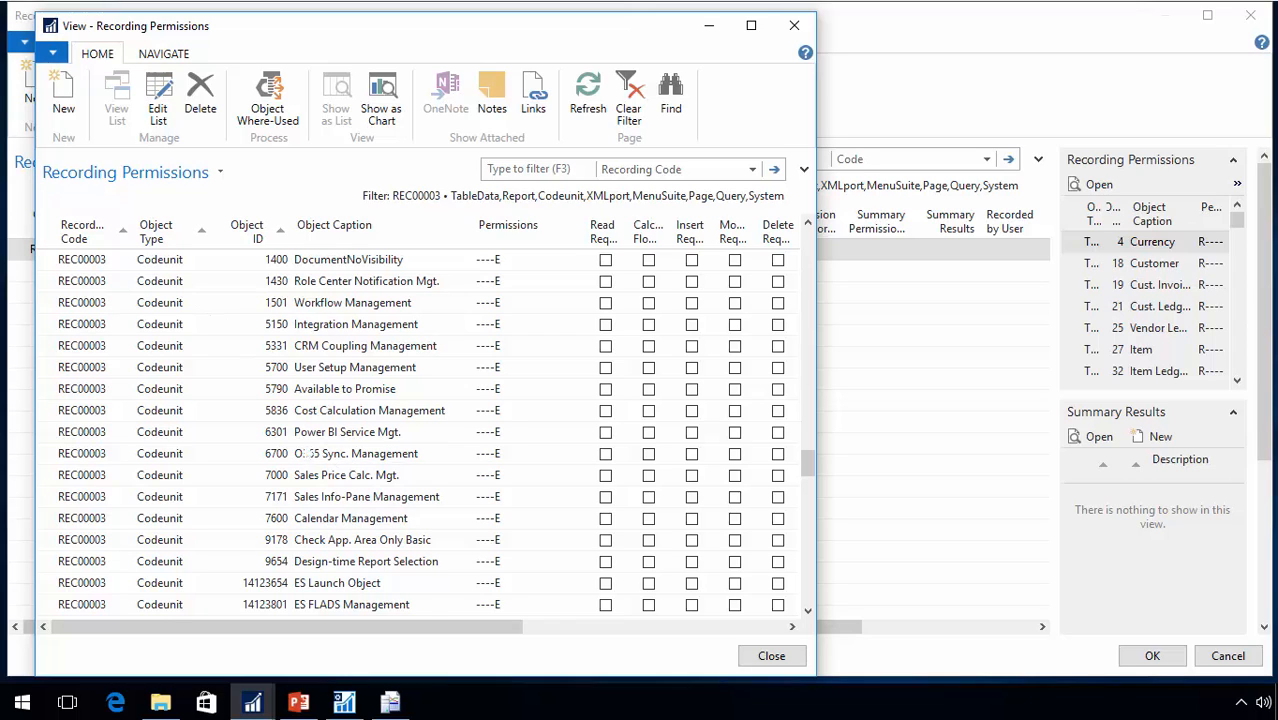
pyautogui.scroll(6, 337, 453)
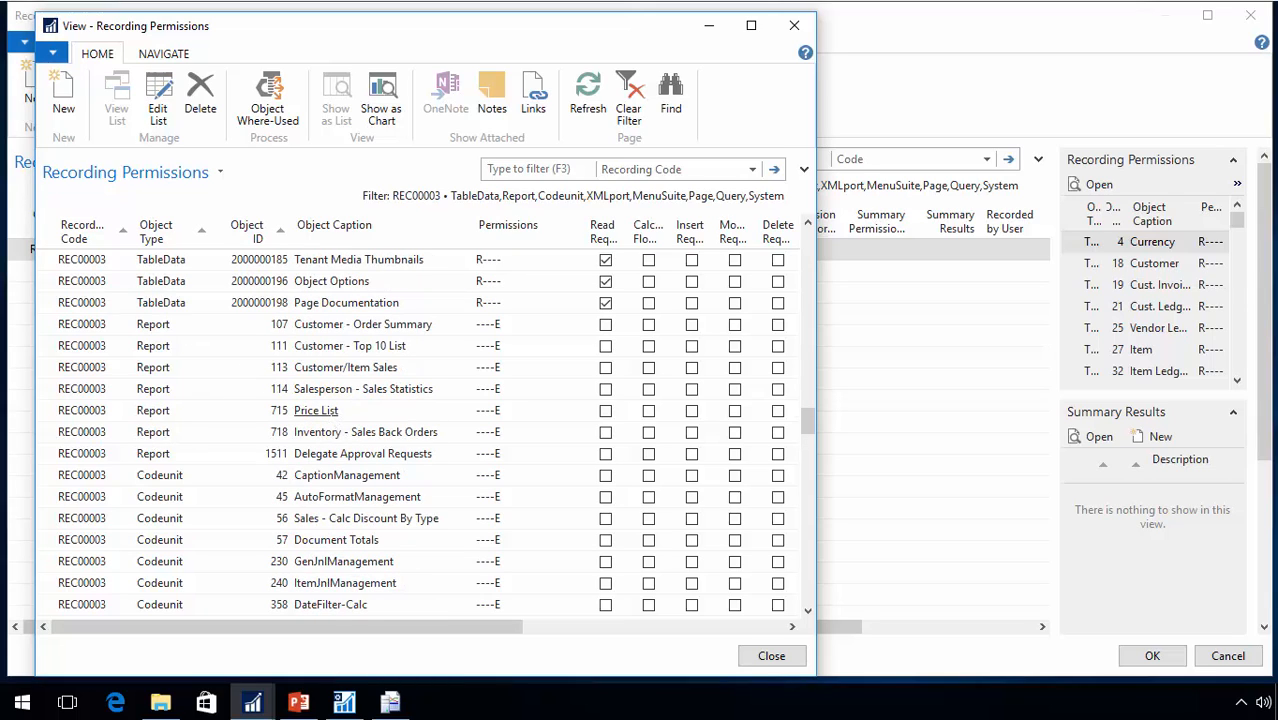
pyautogui.click(772, 656)
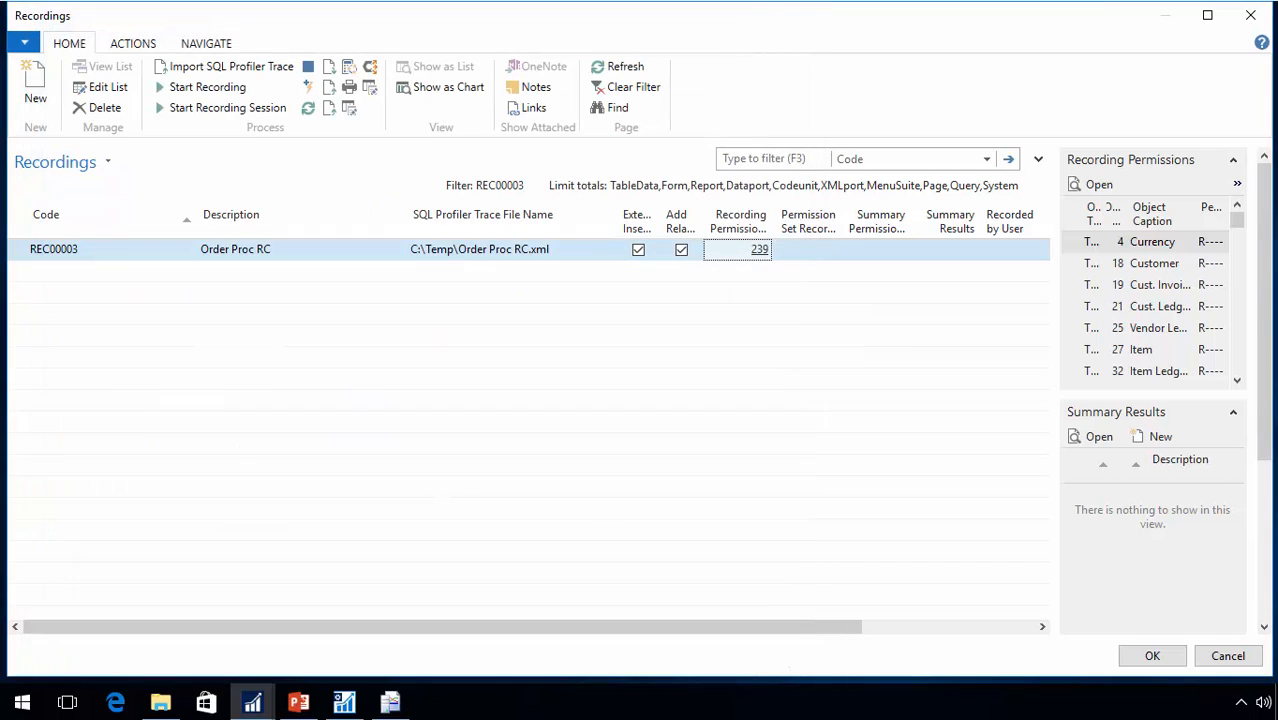
# Accept the Order Proc RC recording to update the RC ORDER PROCESSOR permission set, and look through the object permissions and their origin.
pyautogui.click(1150, 656)
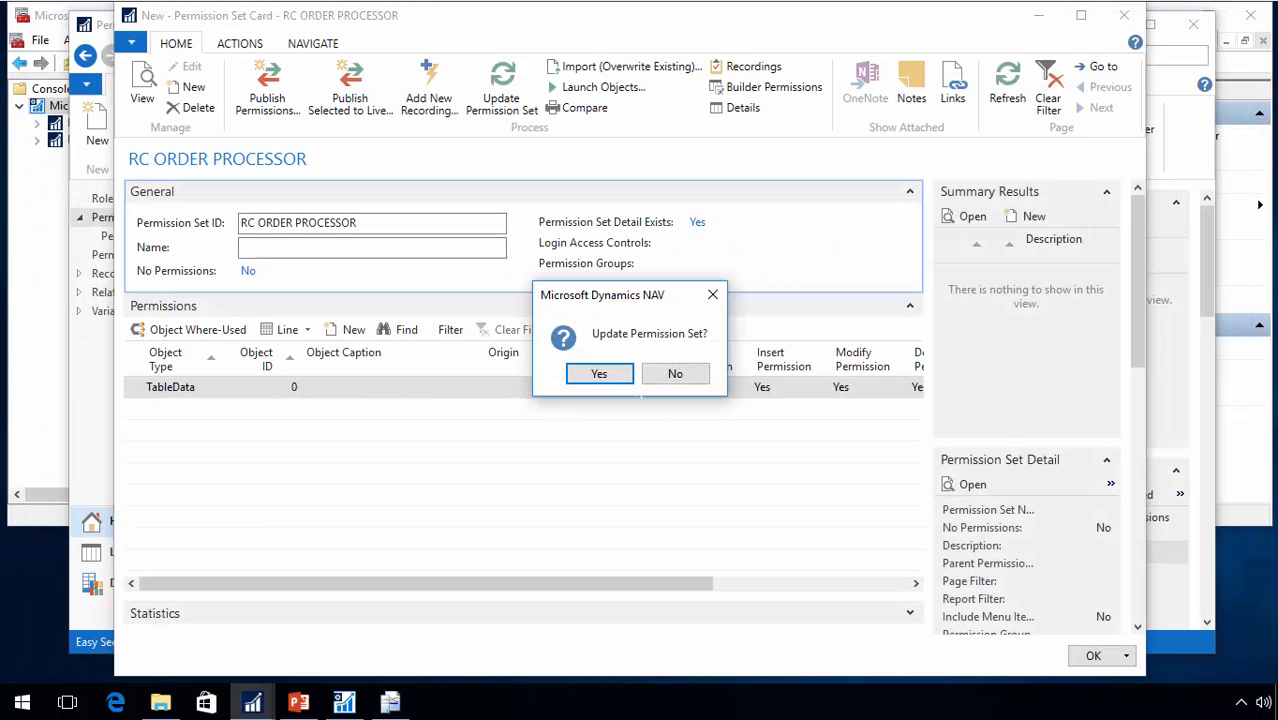
pyautogui.click(599, 373)
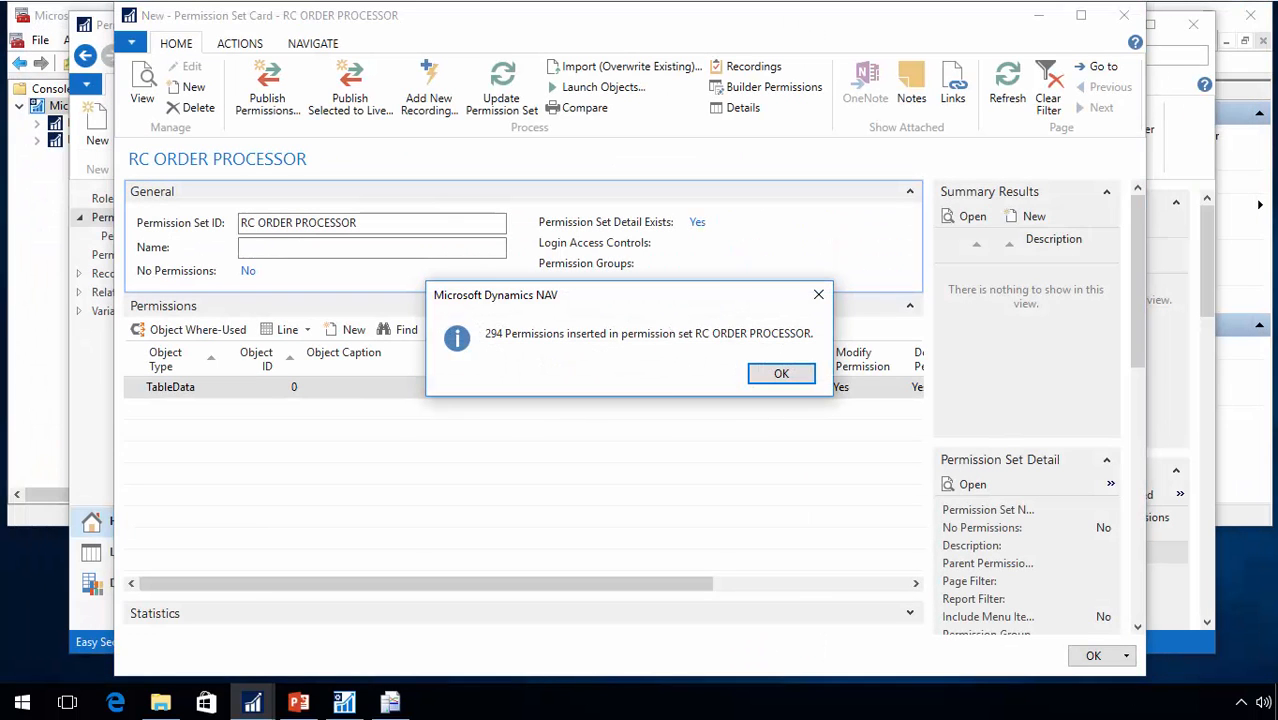
pyautogui.click(803, 381)
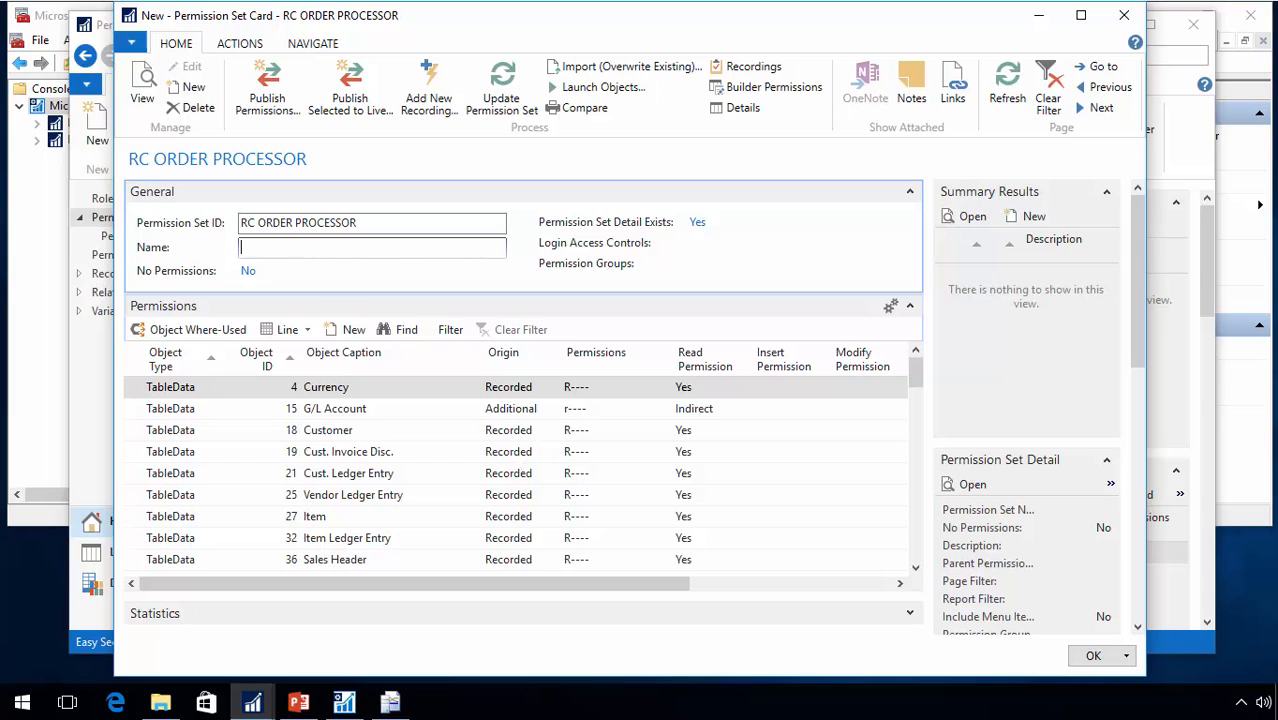
pyautogui.scroll(-20, 520, 473)
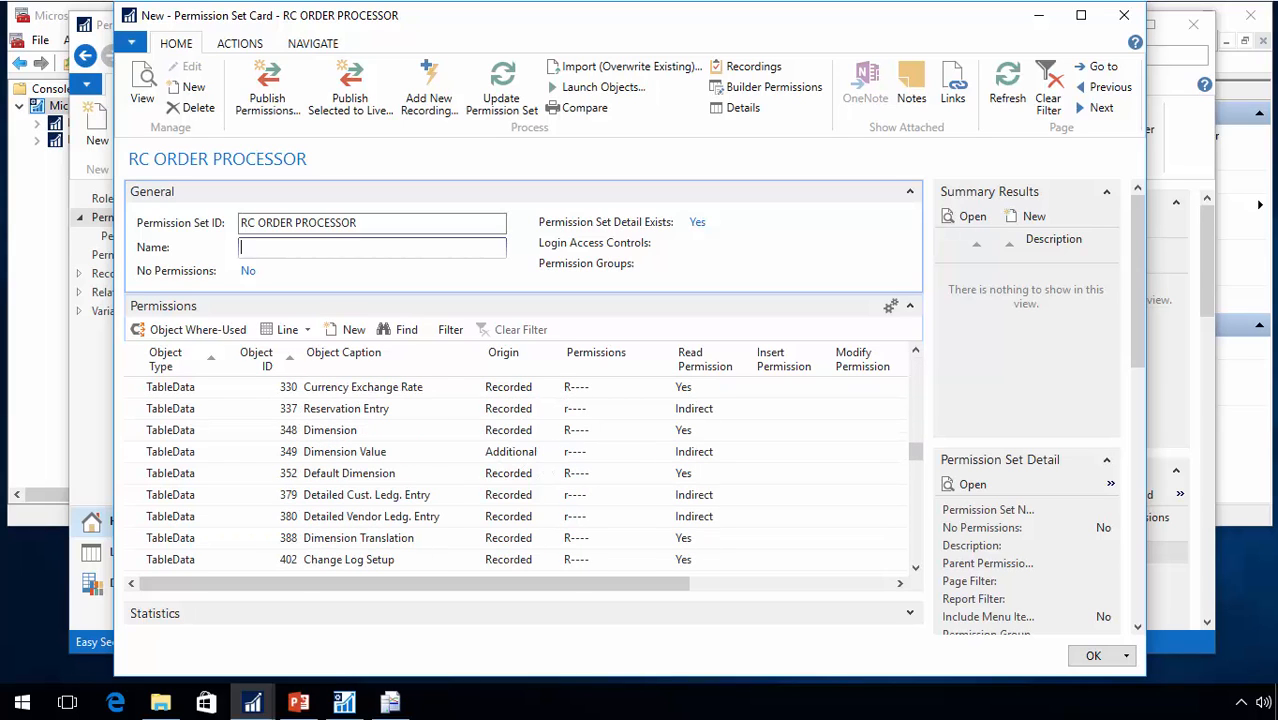
pyautogui.moveTo(916, 452); pyautogui.dragTo(916, 551)
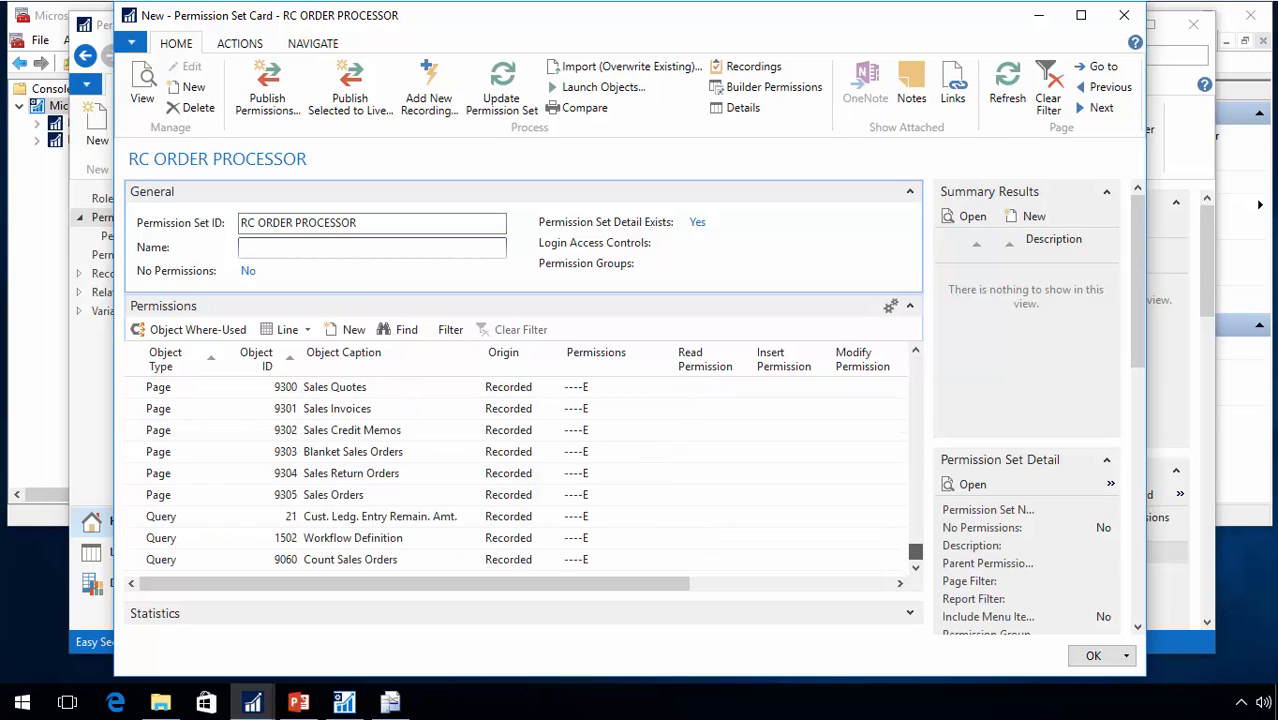
pyautogui.scroll(6, 520, 473)
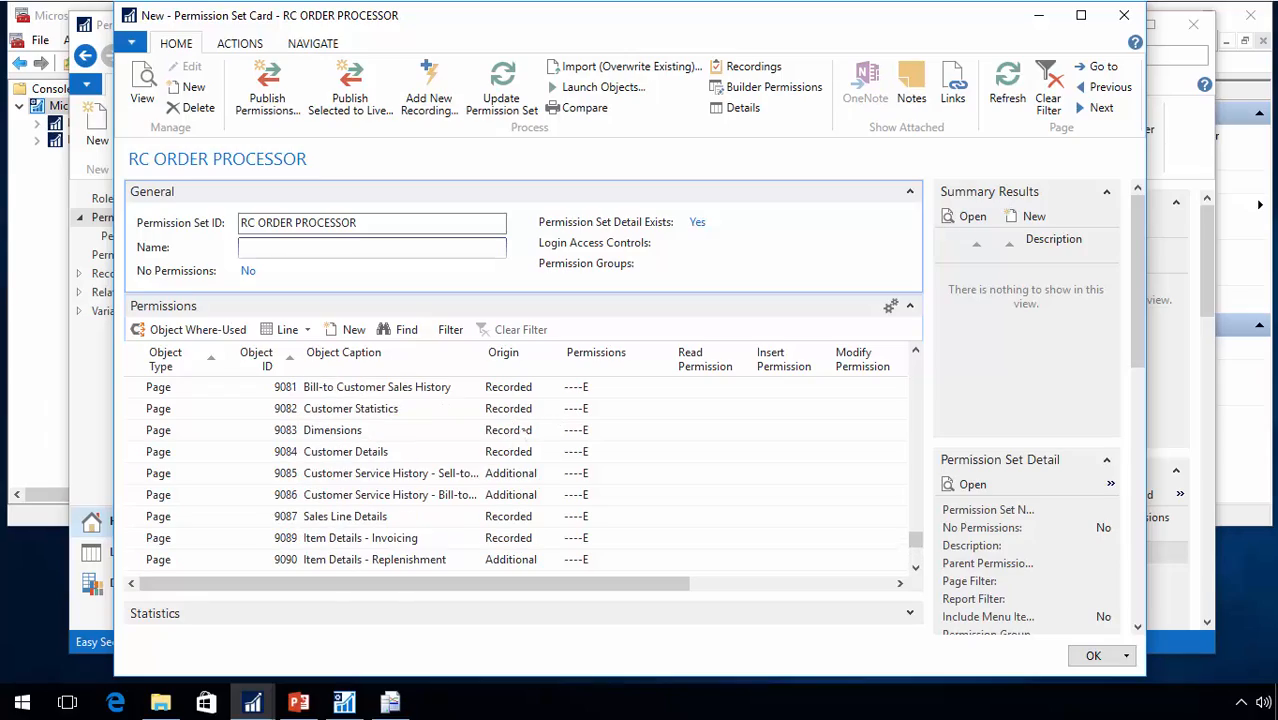
pyautogui.scroll(8, 508, 430)
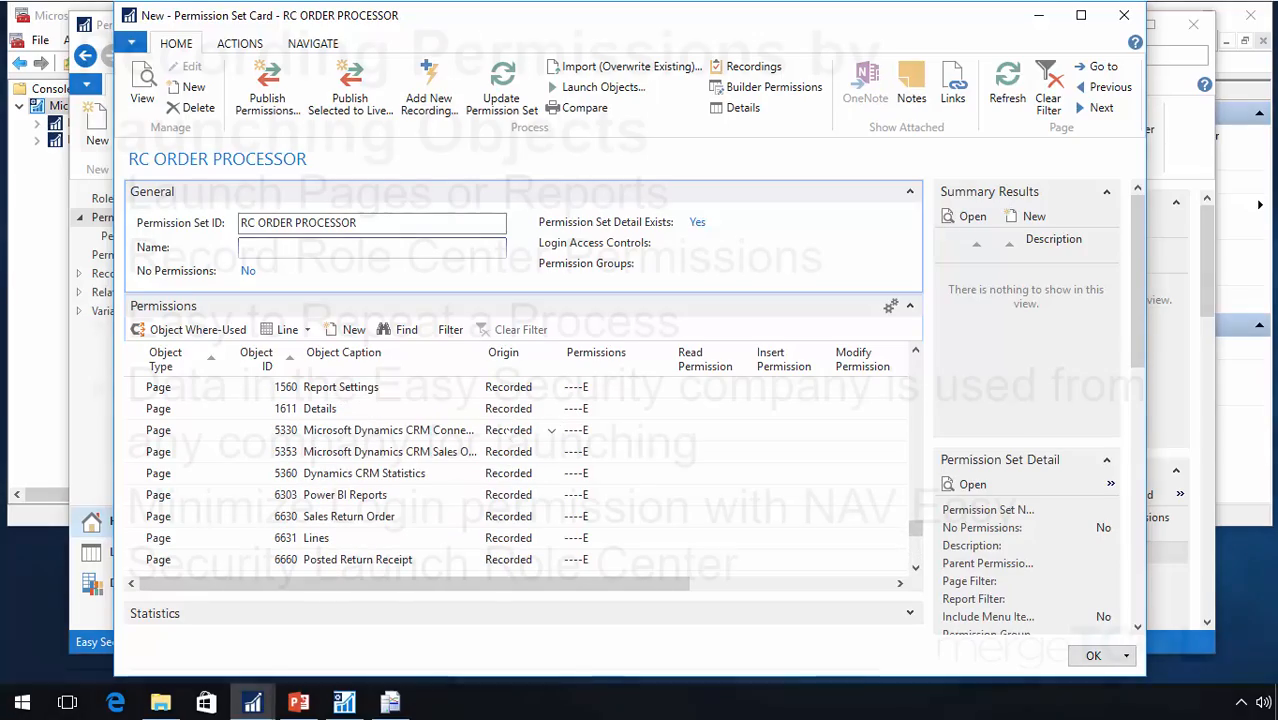